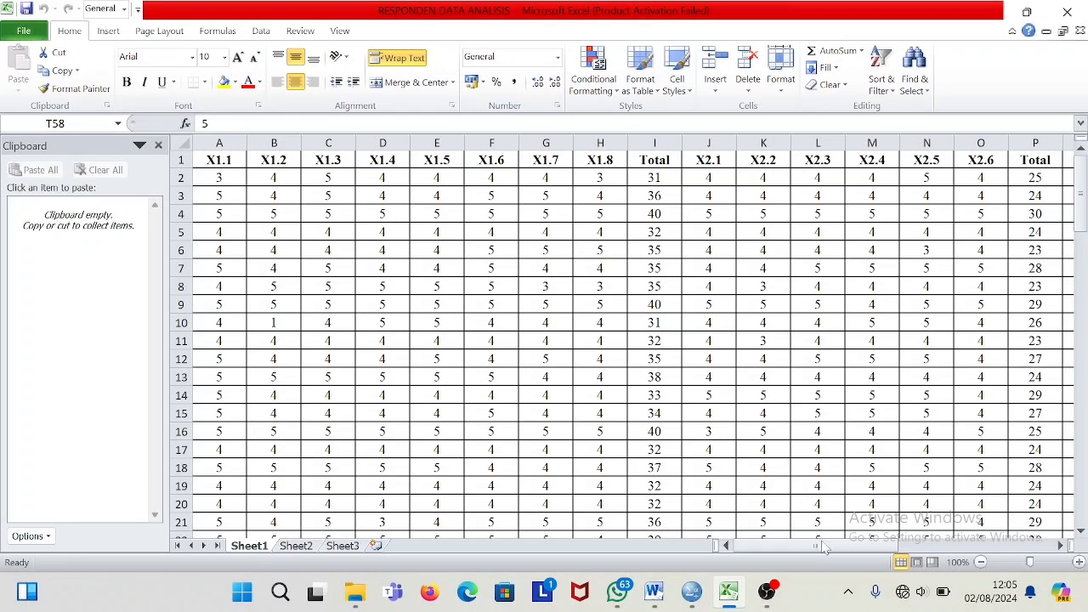
# Review the questionnaire item columns on Sheet1, highlighting the X2.1–X2.6, X3.1–X3.8 and Y.1–Y.5 headers
pyautogui.moveTo(828, 550); pyautogui.dragTo(860, 551)
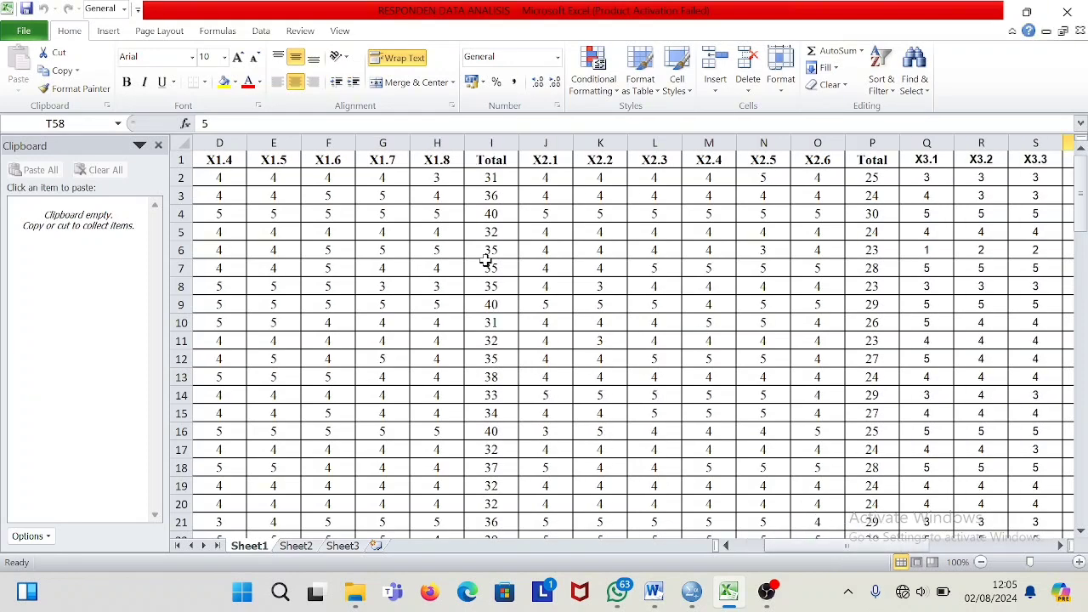
pyautogui.moveTo(541, 164); pyautogui.dragTo(794, 160)
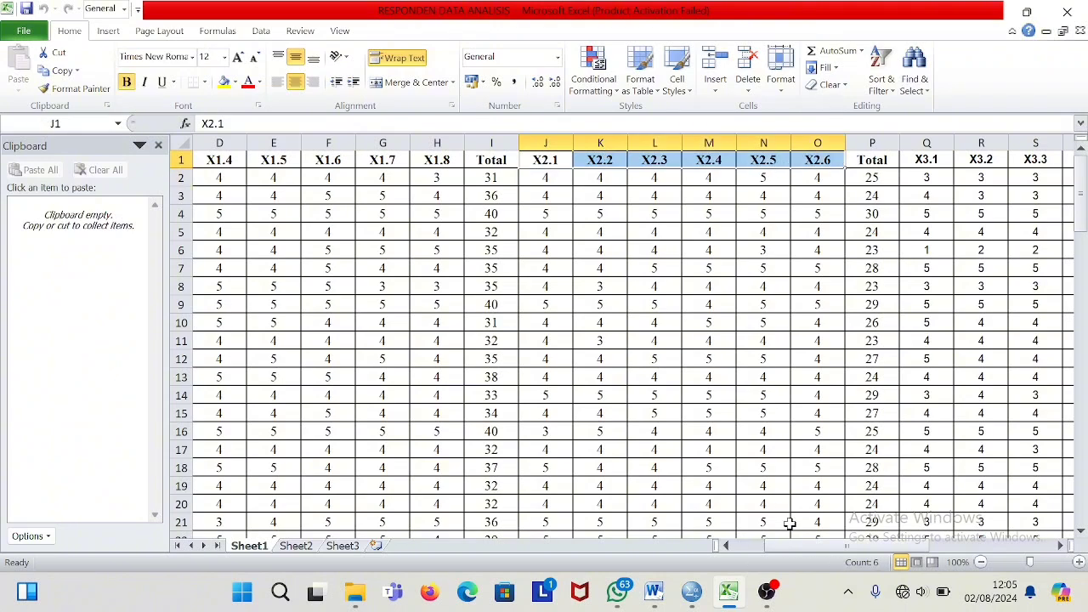
pyautogui.moveTo(796, 552); pyautogui.dragTo(850, 536)
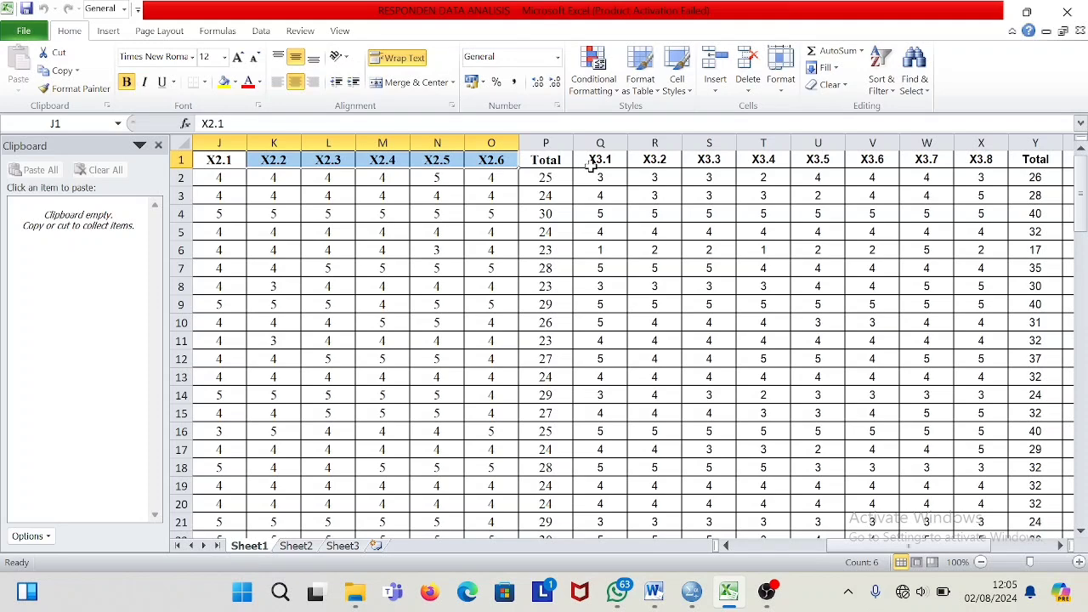
pyautogui.moveTo(600, 163); pyautogui.dragTo(983, 165)
pyautogui.moveTo(873, 540); pyautogui.dragTo(1000, 540)
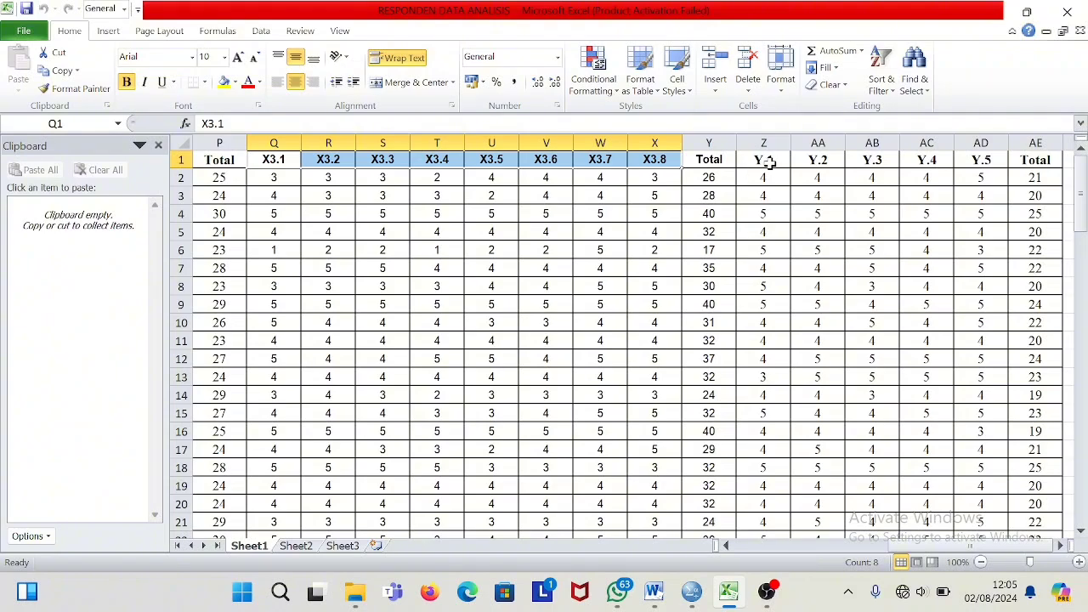
pyautogui.moveTo(771, 166); pyautogui.dragTo(967, 159)
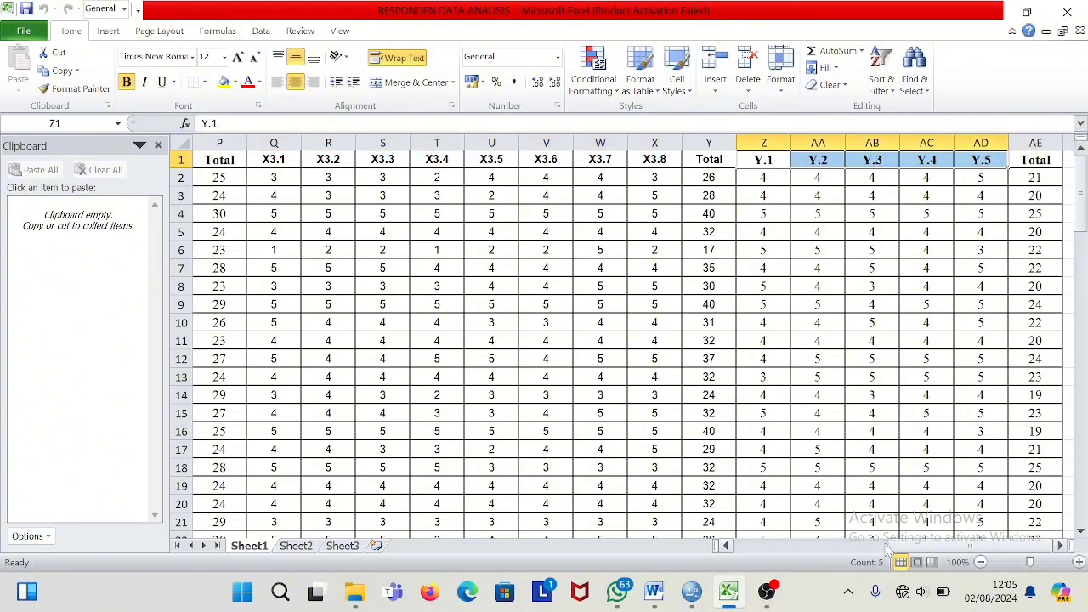
pyautogui.moveTo(889, 548); pyautogui.dragTo(740, 548)
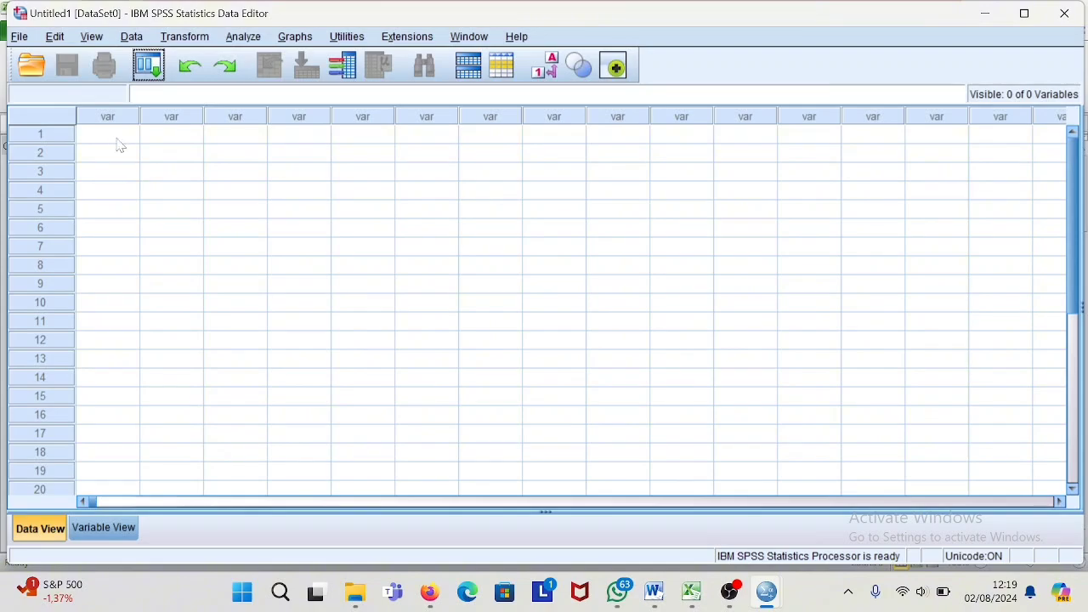
# Import the Excel file RESPONDEN DATA ANALISIS.xlsx from Documents into SPSS with the default read settings
pyautogui.click(24, 39)
pyautogui.moveTo(56, 102)
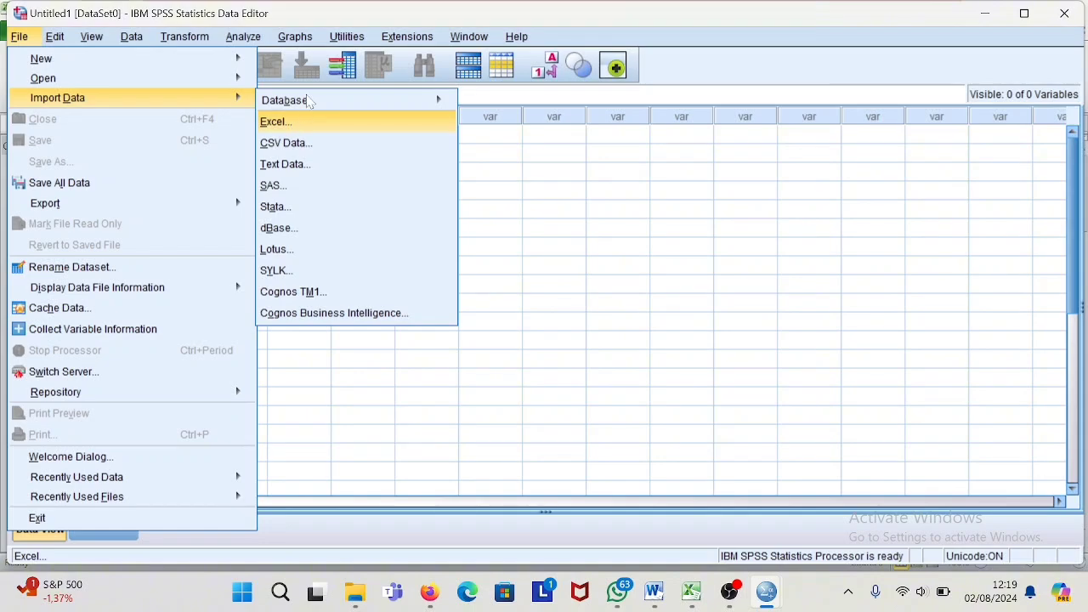
pyautogui.click(287, 121)
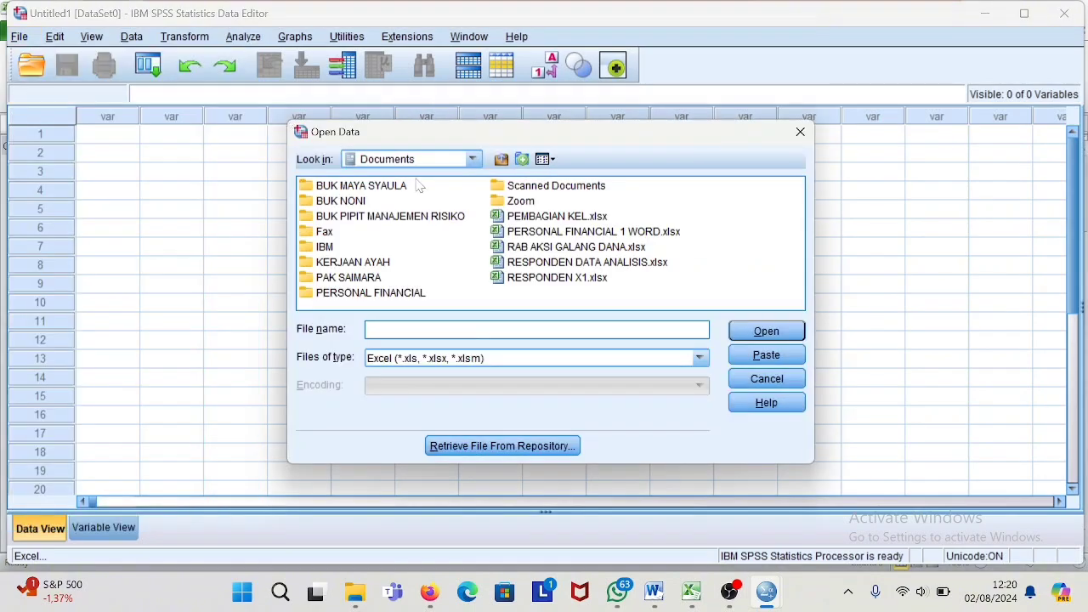
pyautogui.click(513, 267)
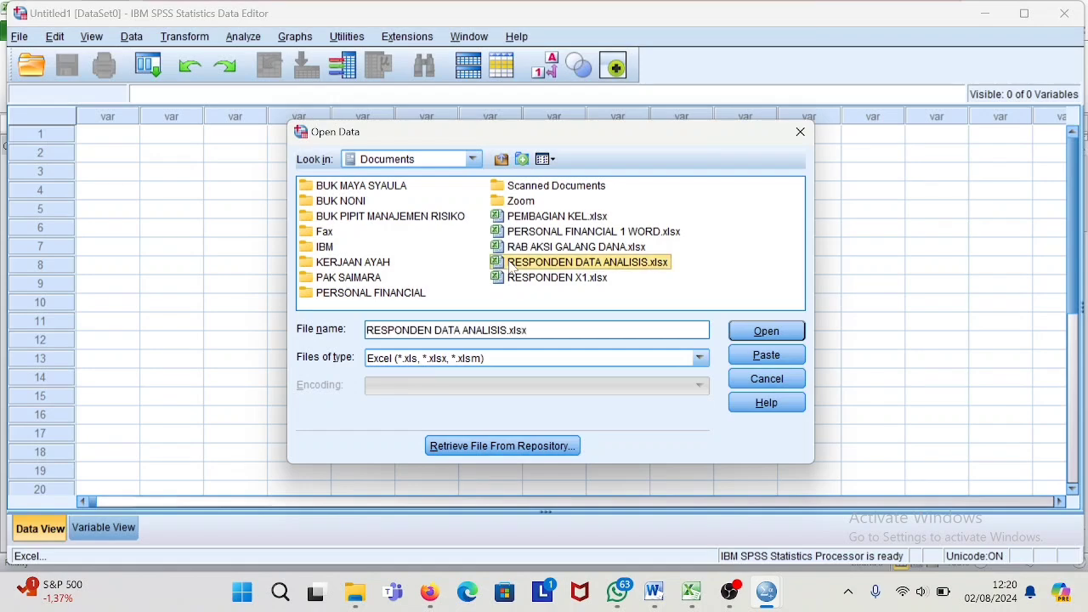
pyautogui.click(763, 338)
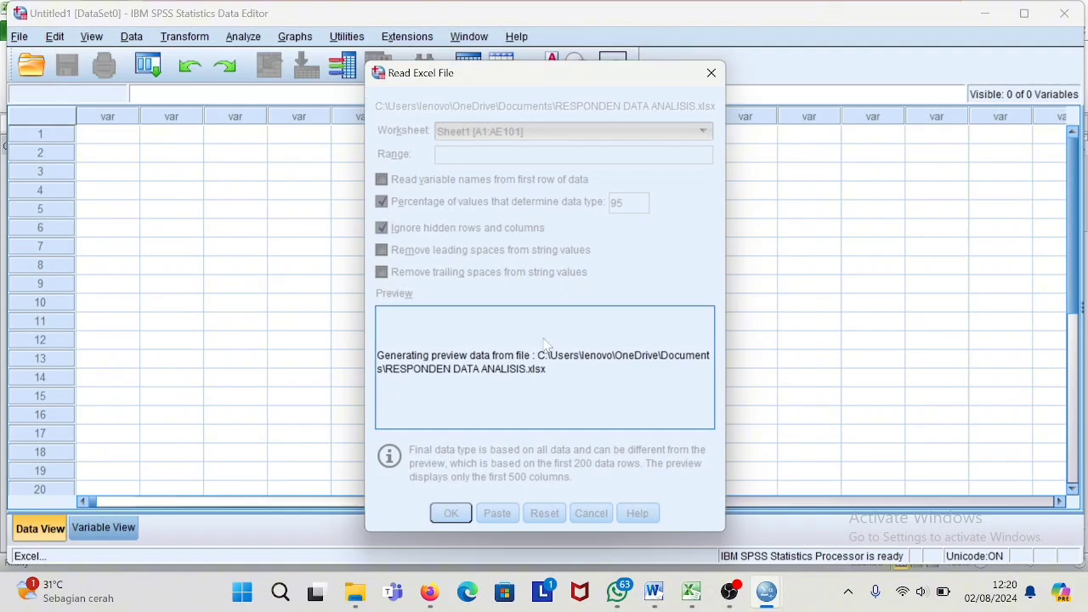
pyautogui.click(451, 514)
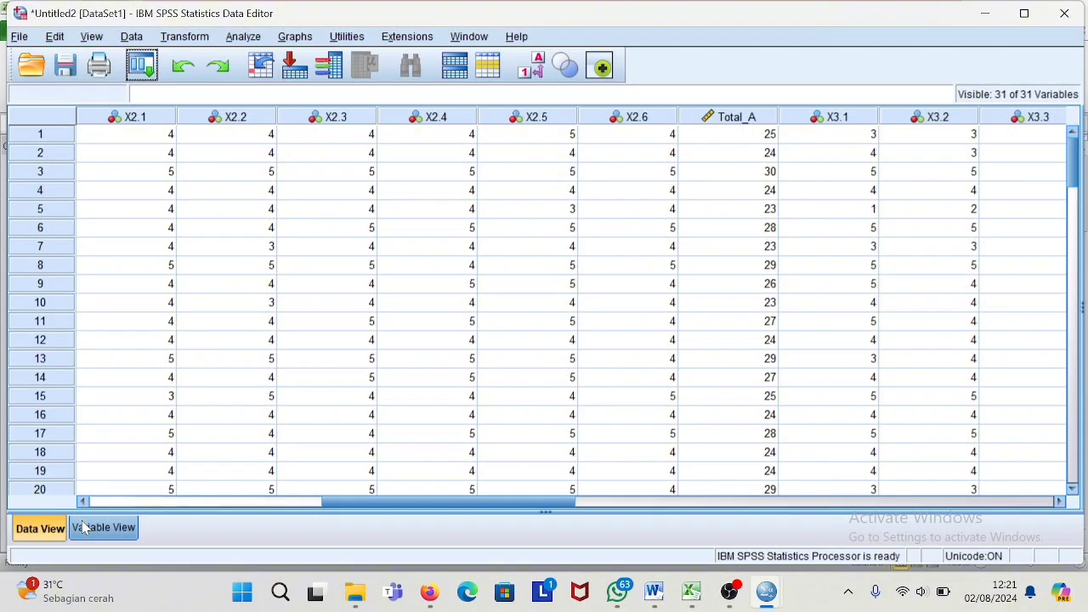
# Examine the imported variables' definitions in Variable View, from X1.1 through the Y items, including their measurement levels
pyautogui.click(88, 528)
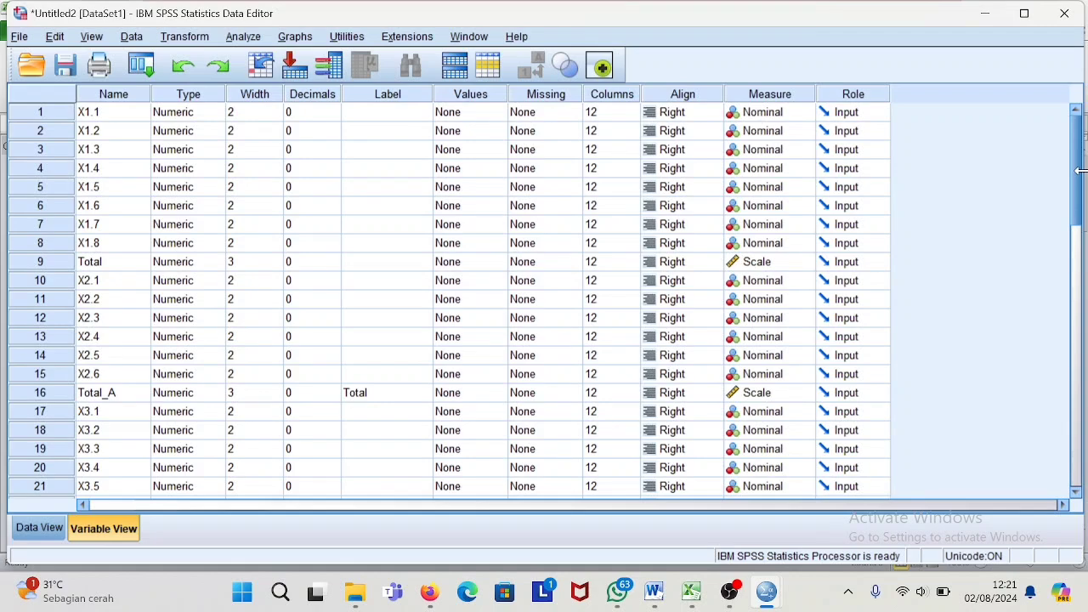
pyautogui.moveTo(1079, 171); pyautogui.dragTo(1081, 161)
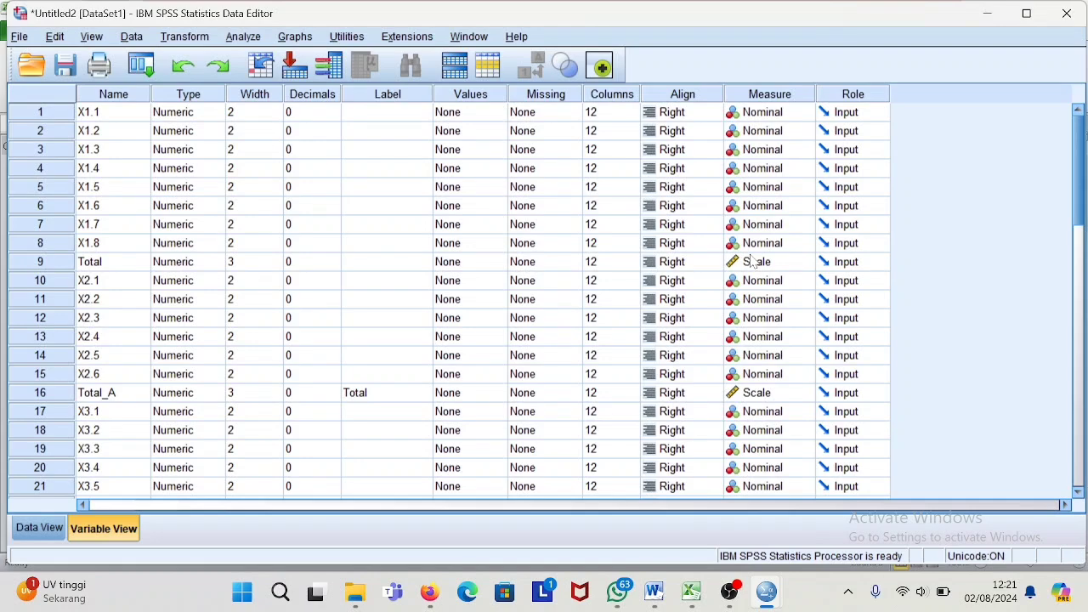
pyautogui.click(1079, 493)
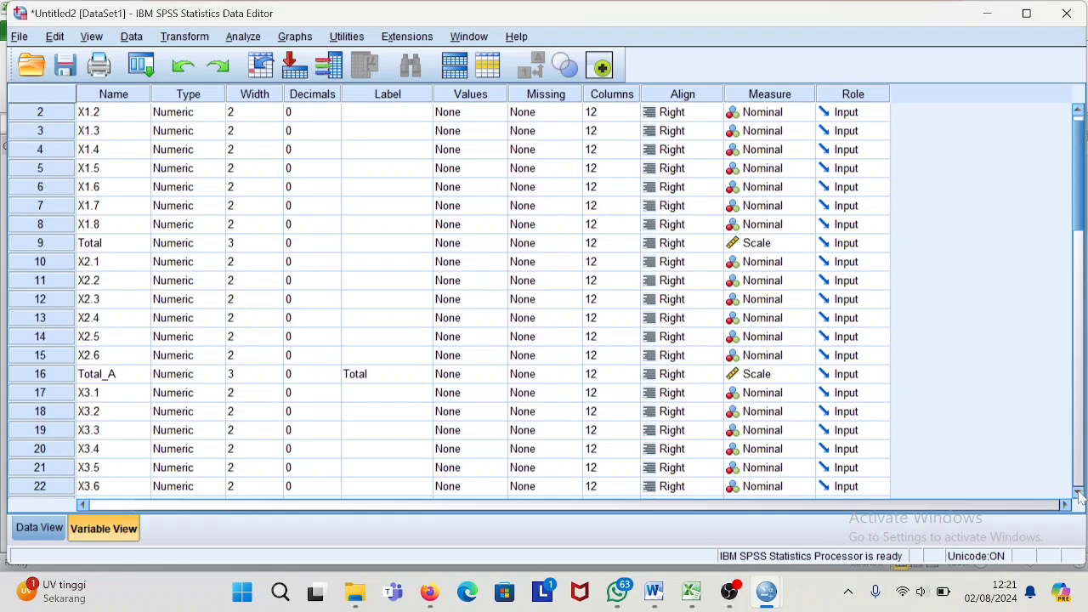
pyautogui.click(1079, 494)
pyautogui.click(1079, 494)
pyautogui.click(1079, 494)
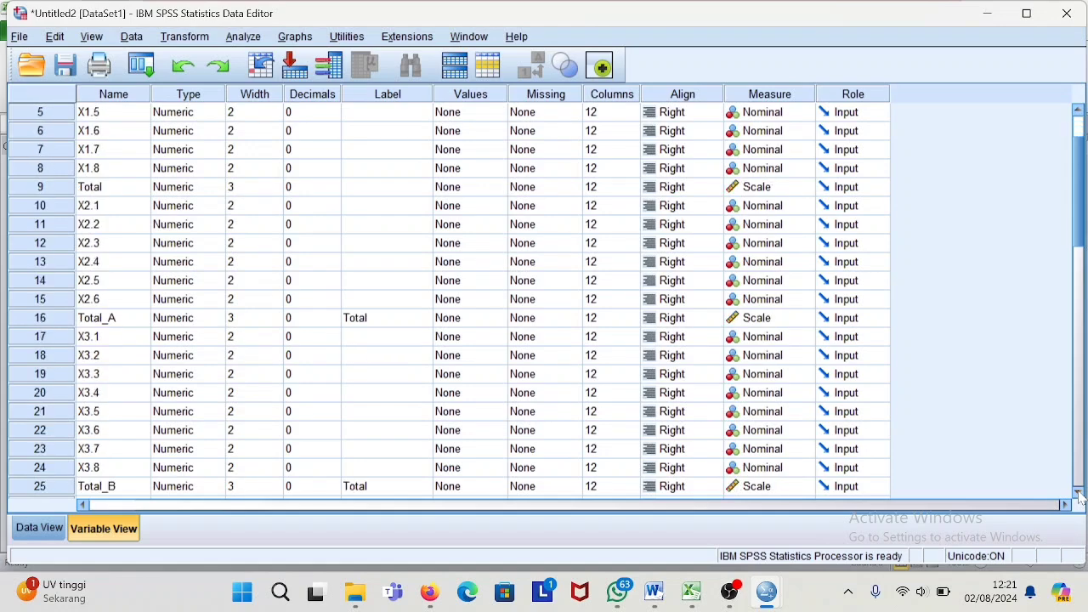
pyautogui.click(1079, 493)
pyautogui.click(1080, 494)
pyautogui.click(1080, 494)
pyautogui.click(1080, 494)
pyautogui.click(1080, 494)
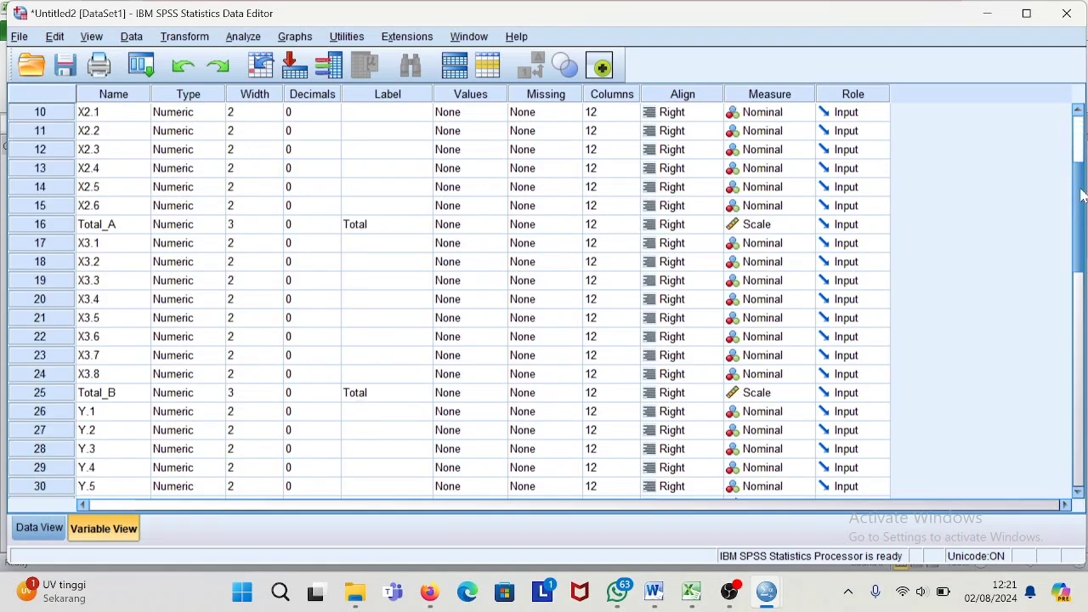
pyautogui.scroll(3, 1078, 214)
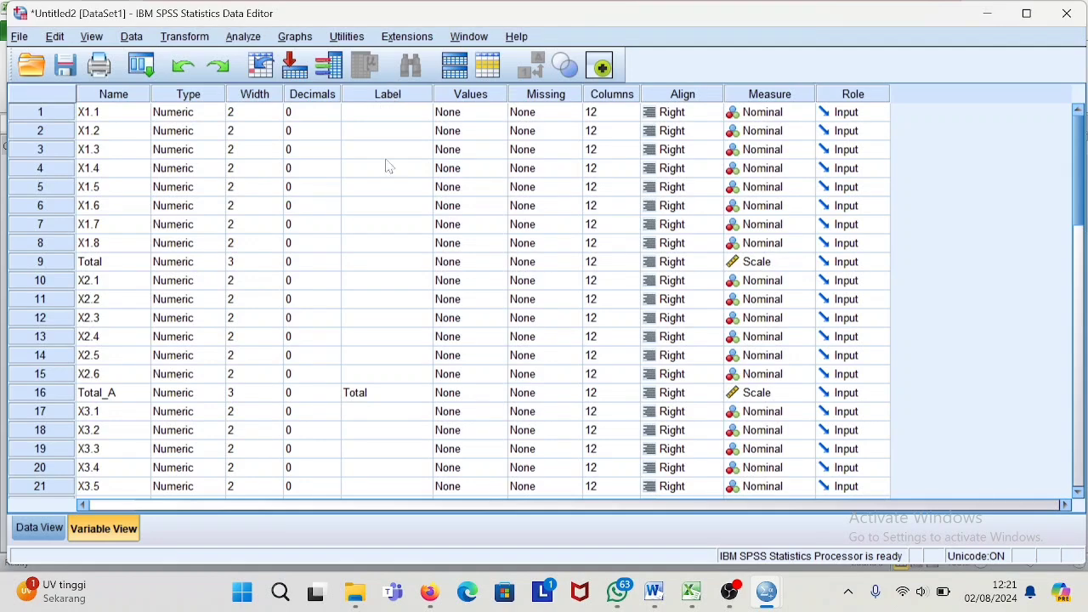
# Label the Total variable in row 9 "Literasi keuangan"
pyautogui.click(376, 265)
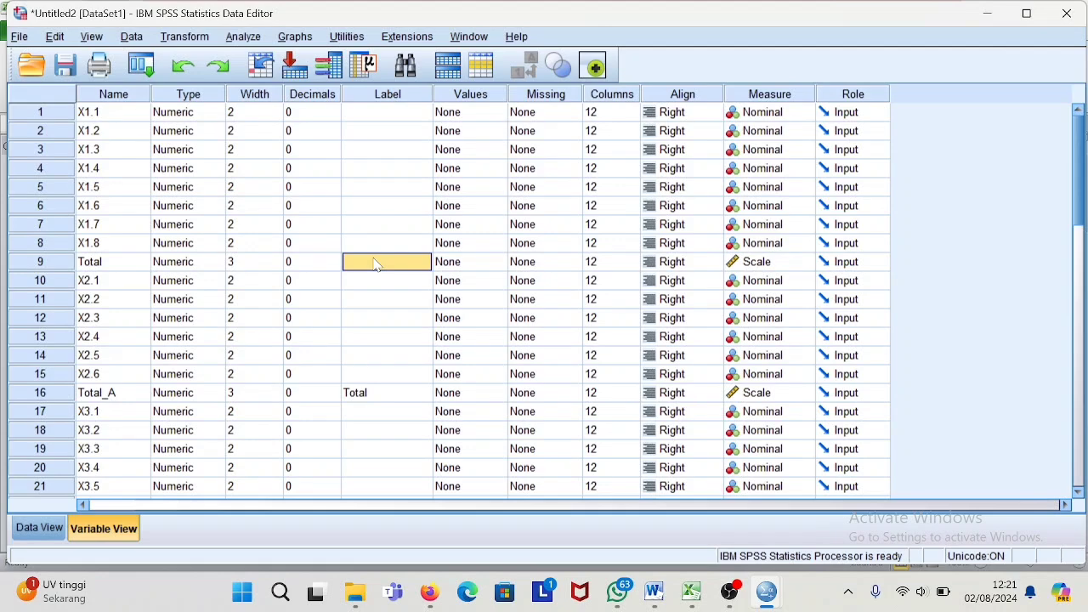
pyautogui.doubleClick(377, 264)
pyautogui.write('Li')
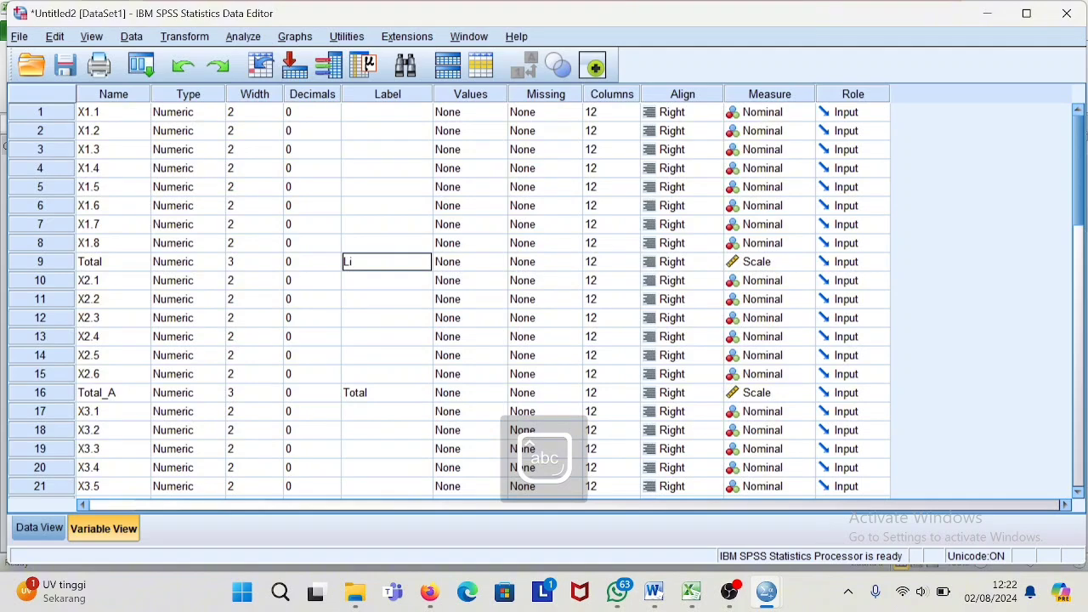
pyautogui.write('terasi keuanga')
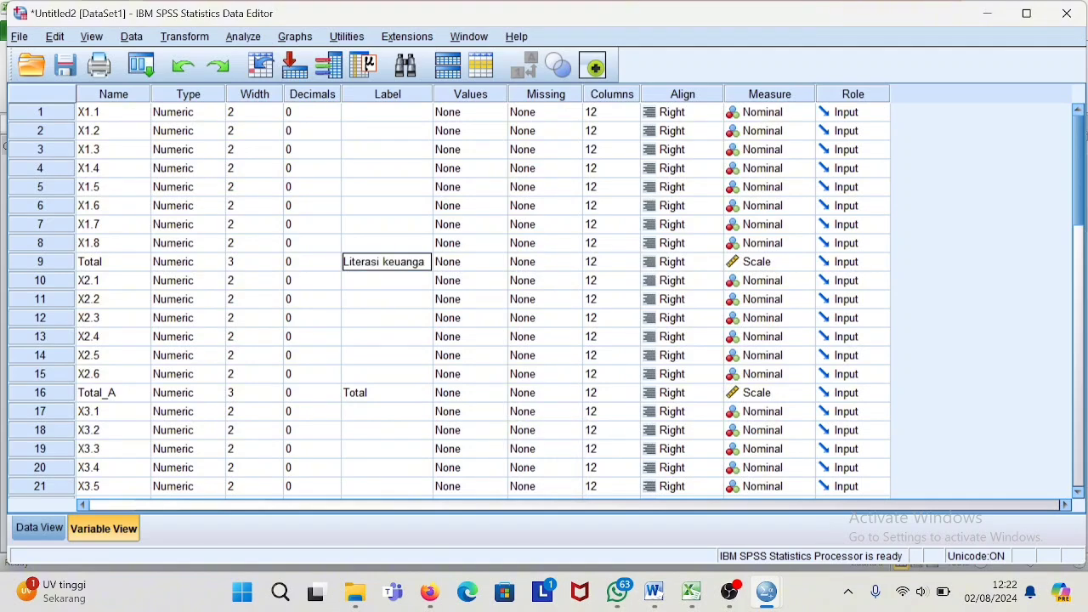
pyautogui.write('n')
# Replace the label of the Total_A variable with "Persepsi kemudahan penggunaan"
pyautogui.click(383, 393)
pyautogui.press('Delete')
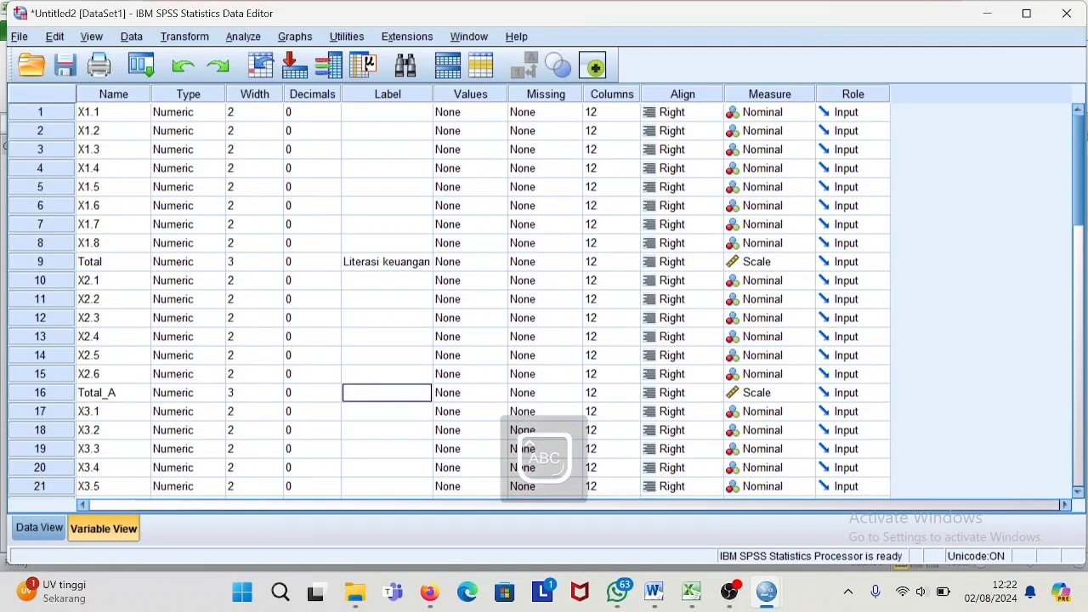
pyautogui.write('Persepsi kemu')
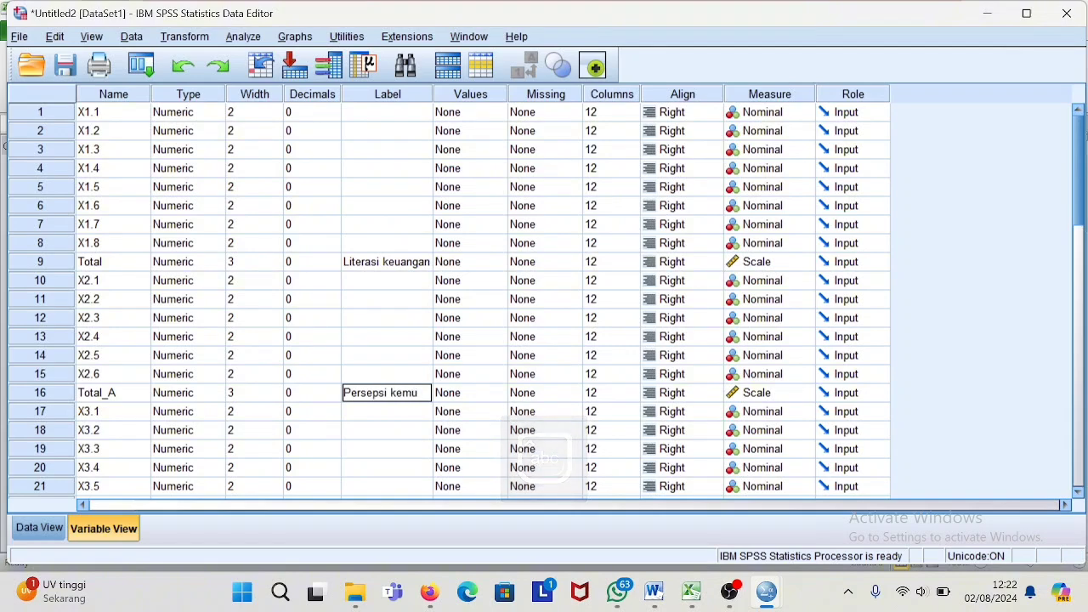
pyautogui.write('dahan')
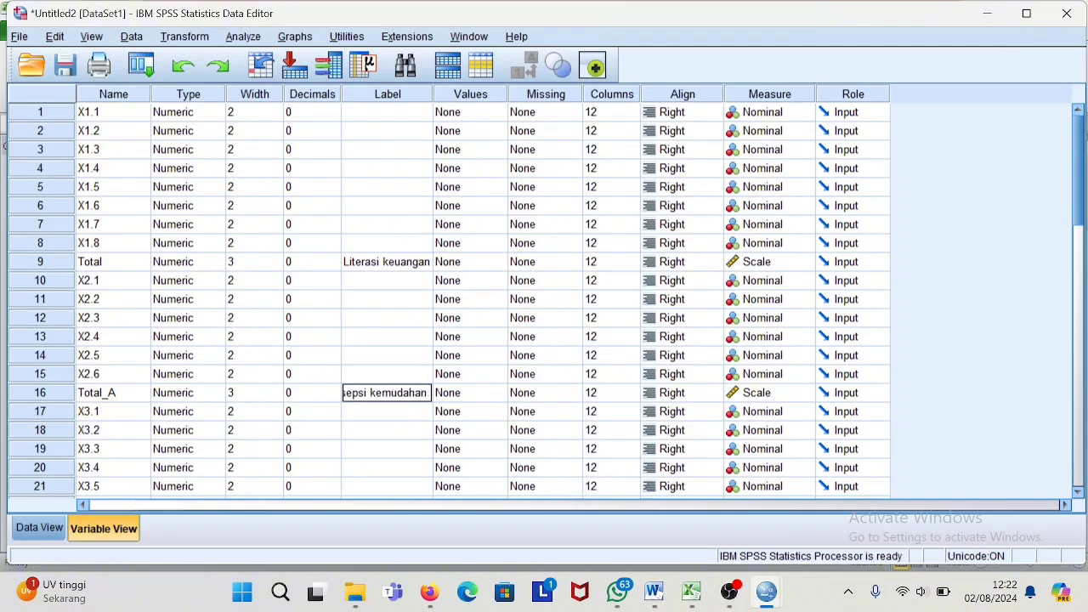
pyautogui.write(' penggunan')
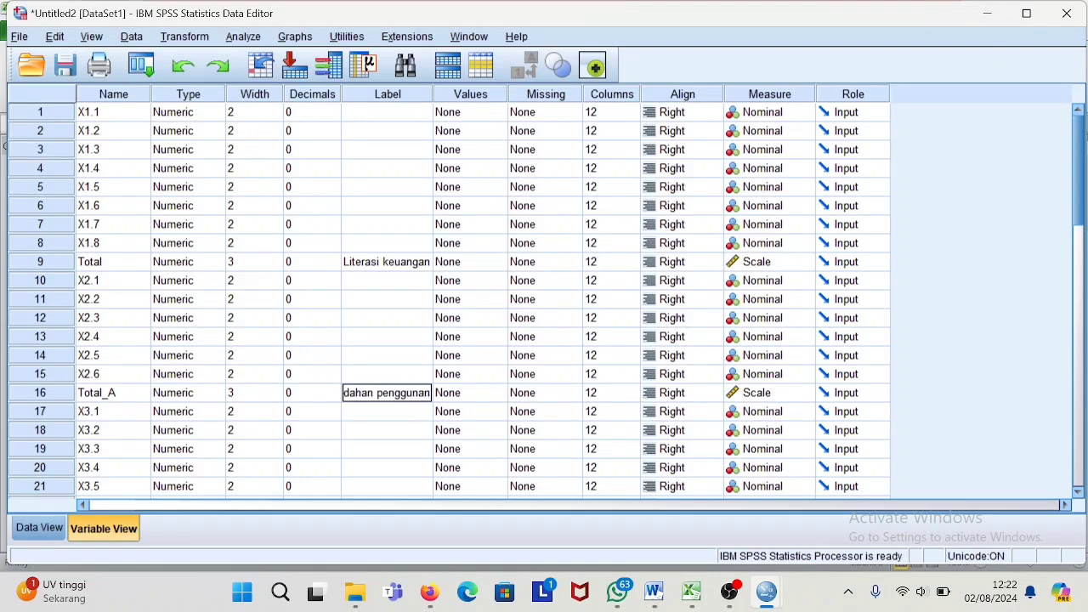
pyautogui.write('aan')
# Replace the label of the Total_B variable with "Pengalaman penggunaan teknologi"
pyautogui.moveTo(1074, 222); pyautogui.dragTo(1083, 291)
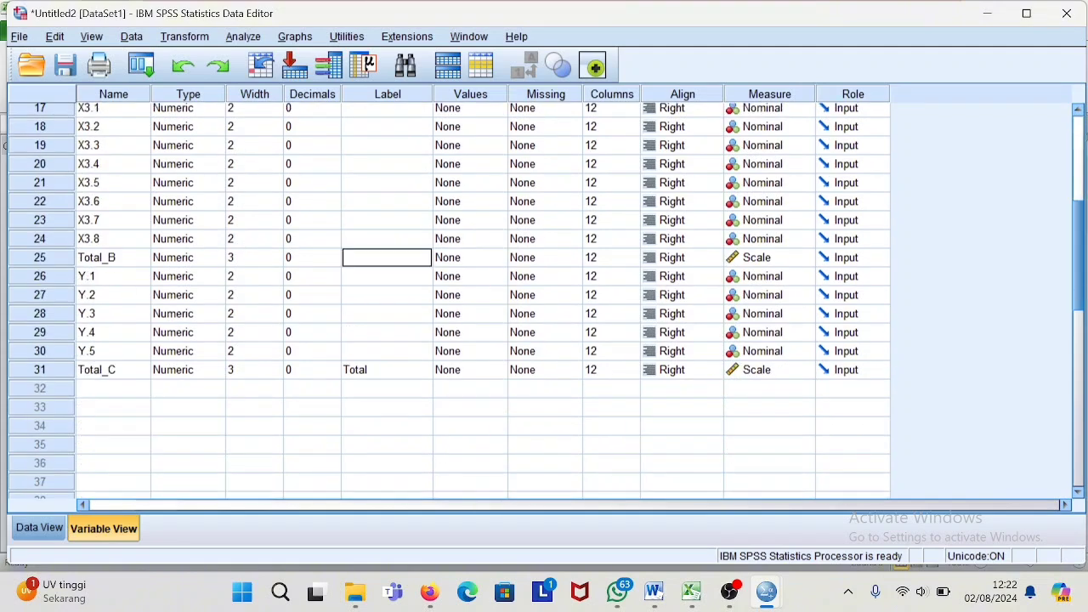
pyautogui.press('capslock')
pyautogui.write('P')
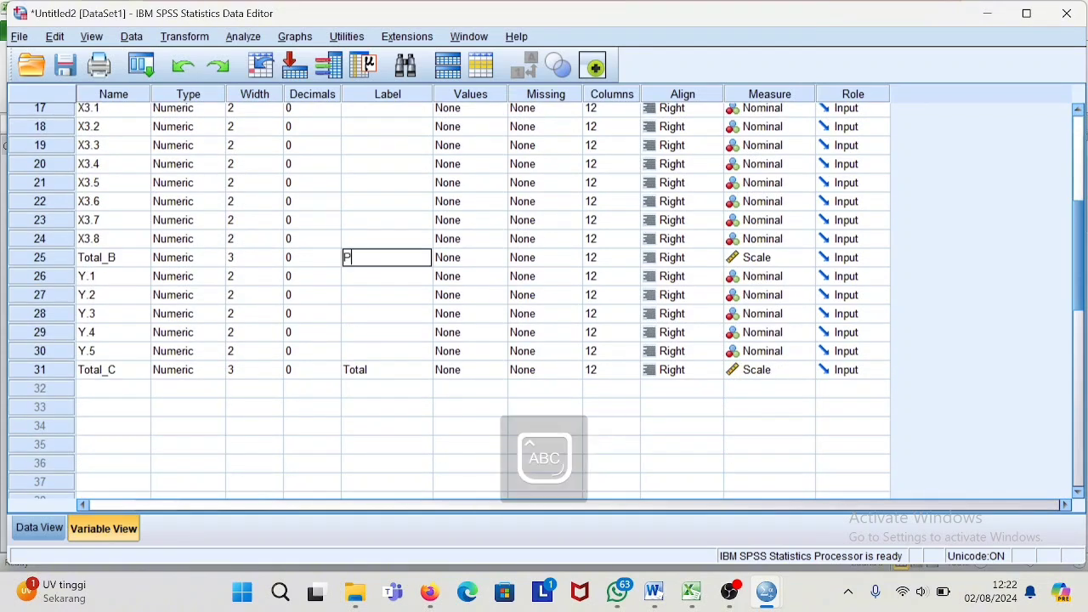
pyautogui.press('capslock')
pyautogui.write('engalaman ')
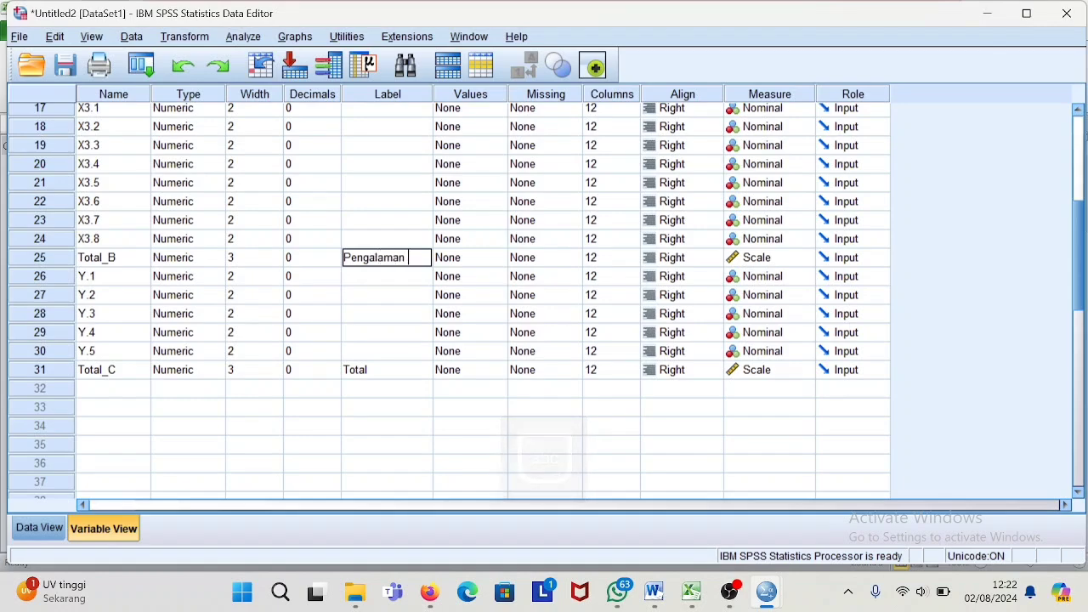
pyautogui.write('penggu')
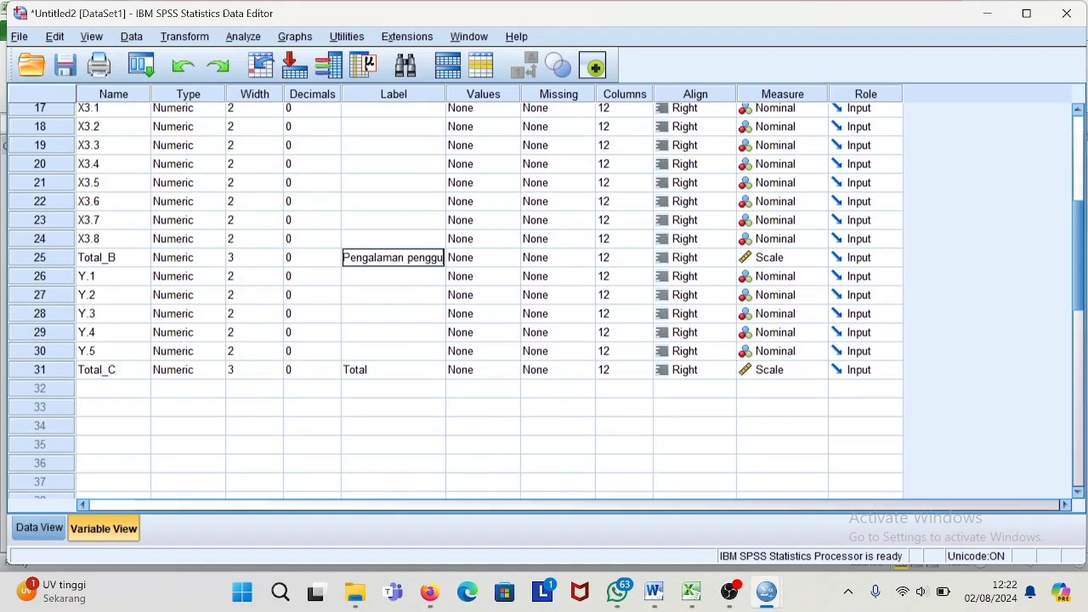
pyautogui.write('naan te')
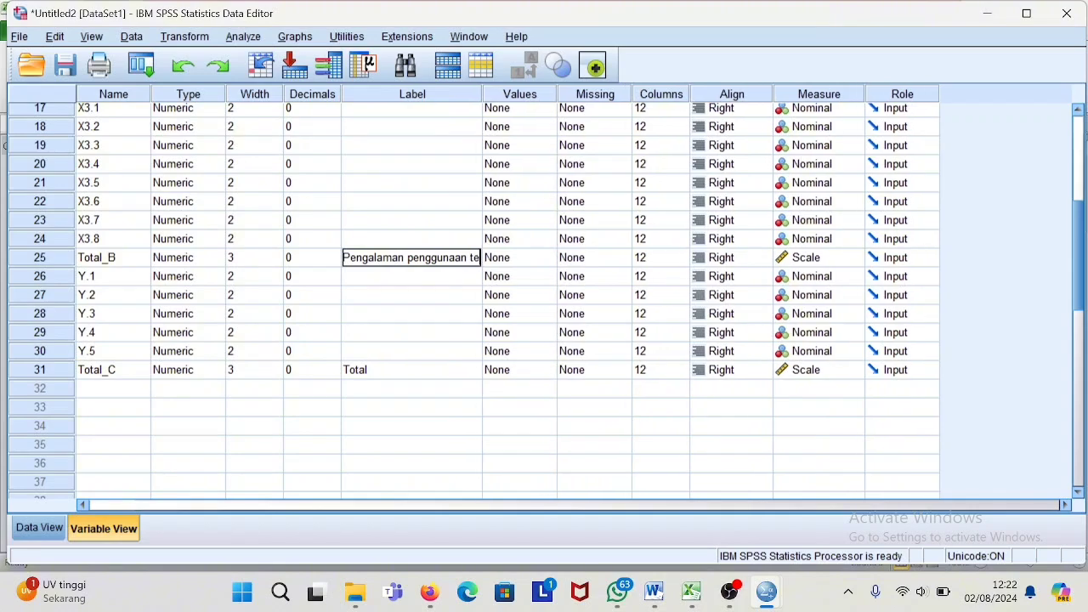
pyautogui.write('knolog')
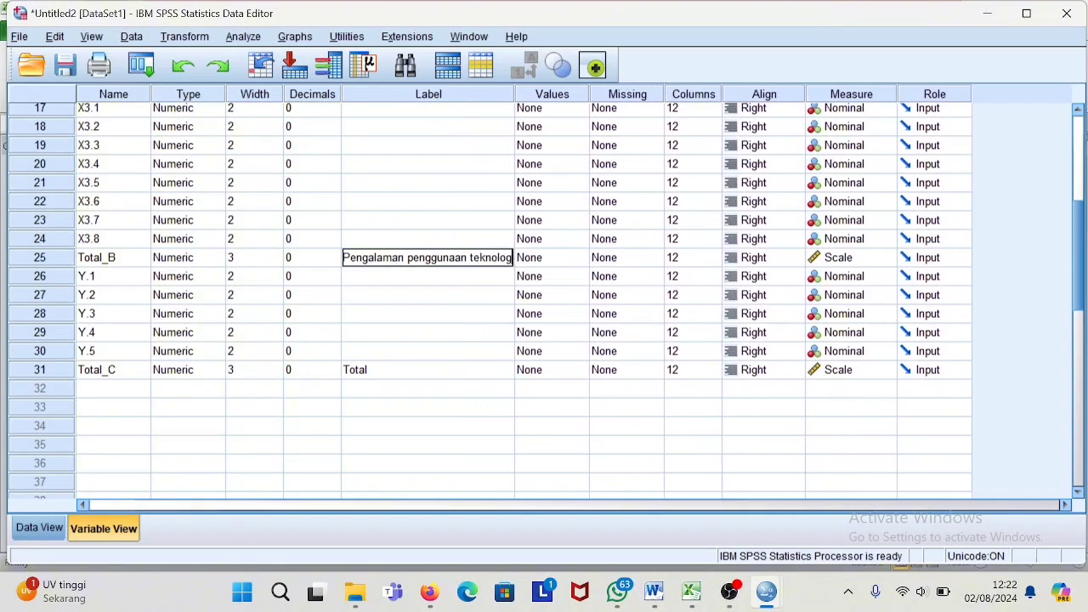
pyautogui.write('i')
# Replace the label of the Total_C variable with "Minat penggunaan E-WALLET"
pyautogui.click(399, 380)
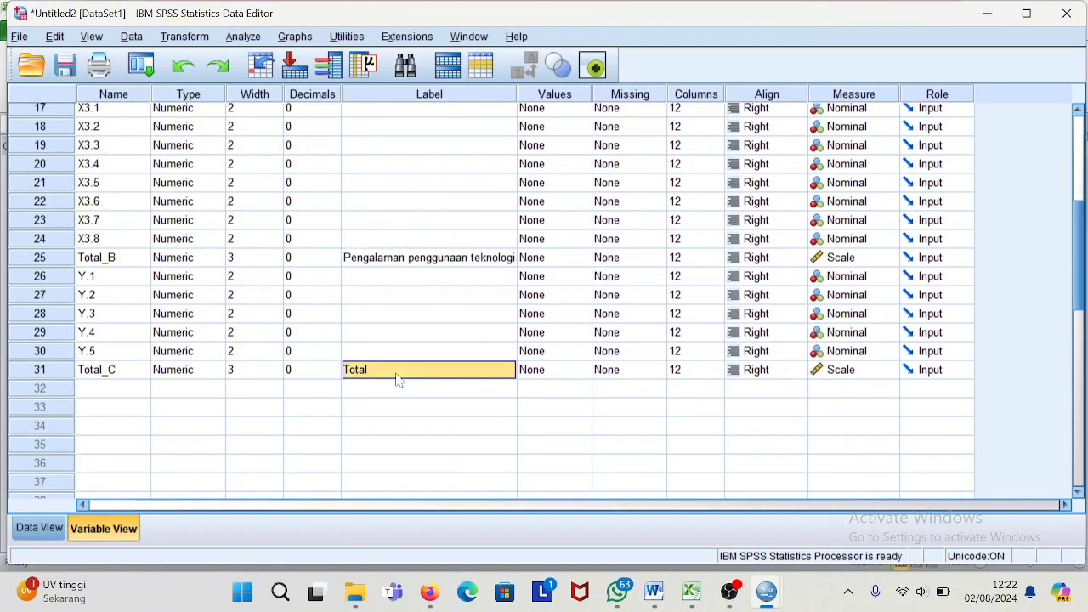
pyautogui.press('BackSpace')
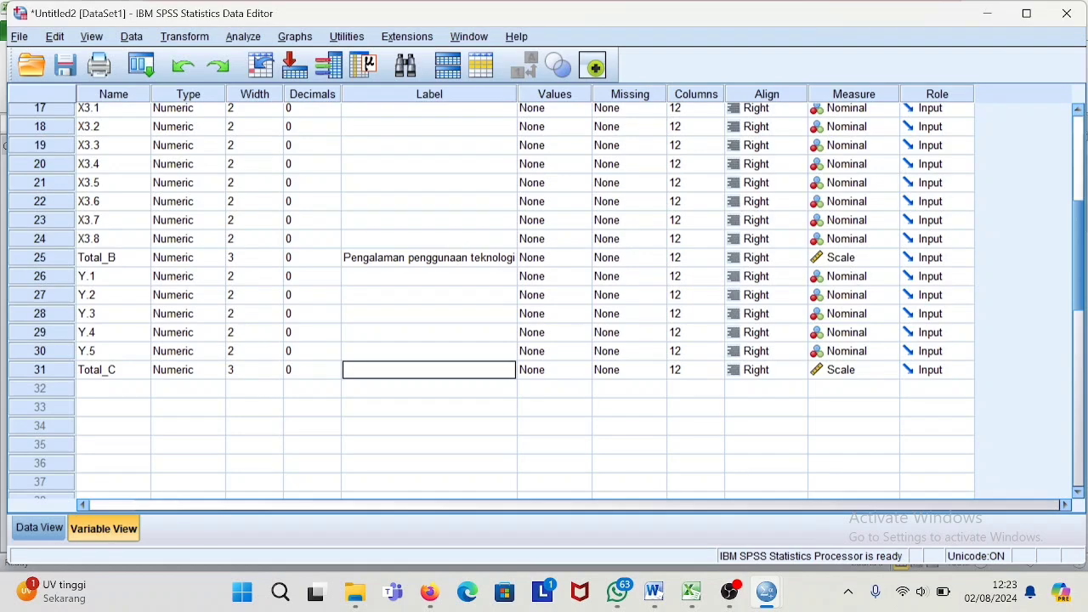
pyautogui.write('Mi')
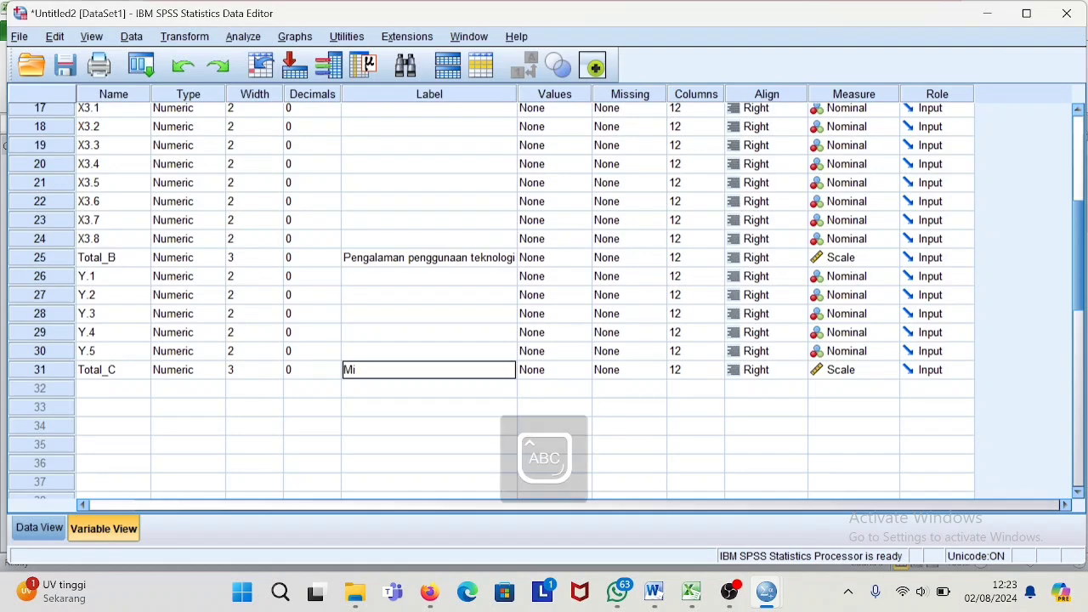
pyautogui.write('nat penggunaan')
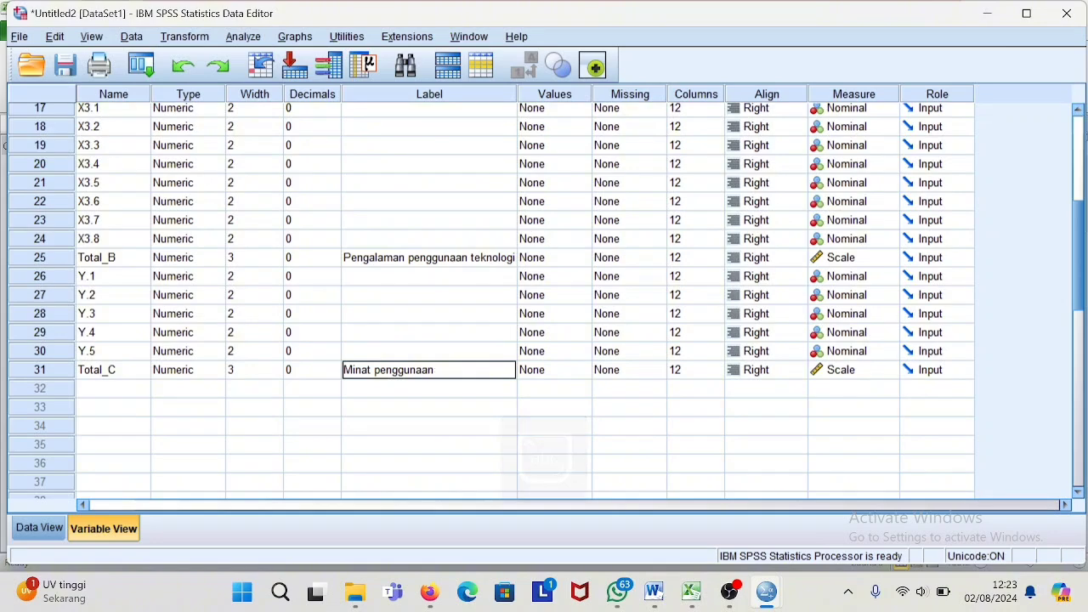
pyautogui.write(' e')
pyautogui.press('BackSpace')
pyautogui.press('capslock')
pyautogui.write('E-WALLET')
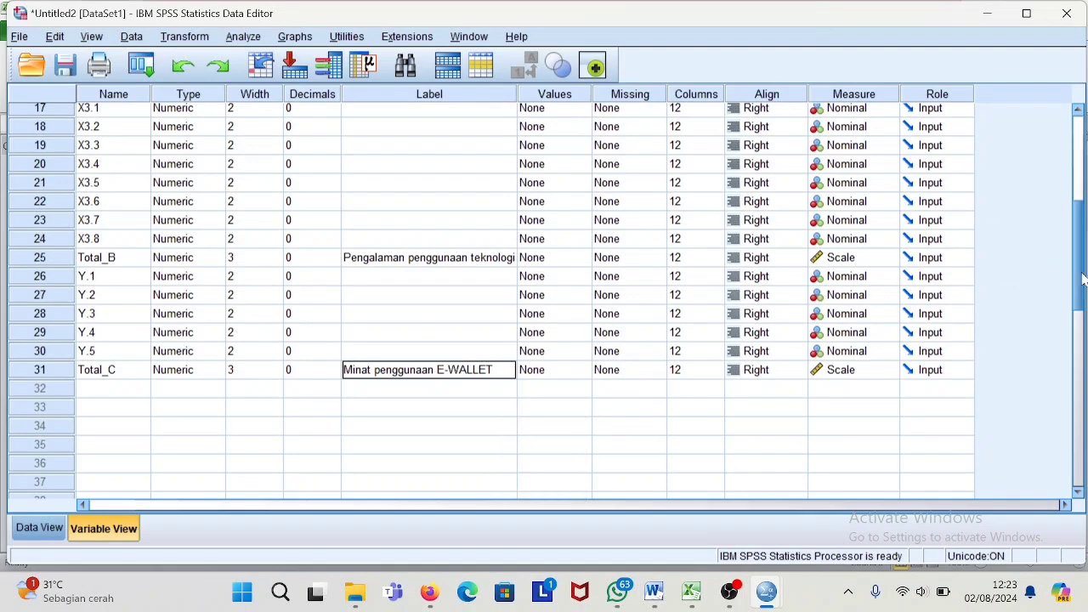
# Open the value labels of variable X1.1 and add the label "Ss" for value 1
pyautogui.moveTo(1079, 270); pyautogui.dragTo(1086, 178)
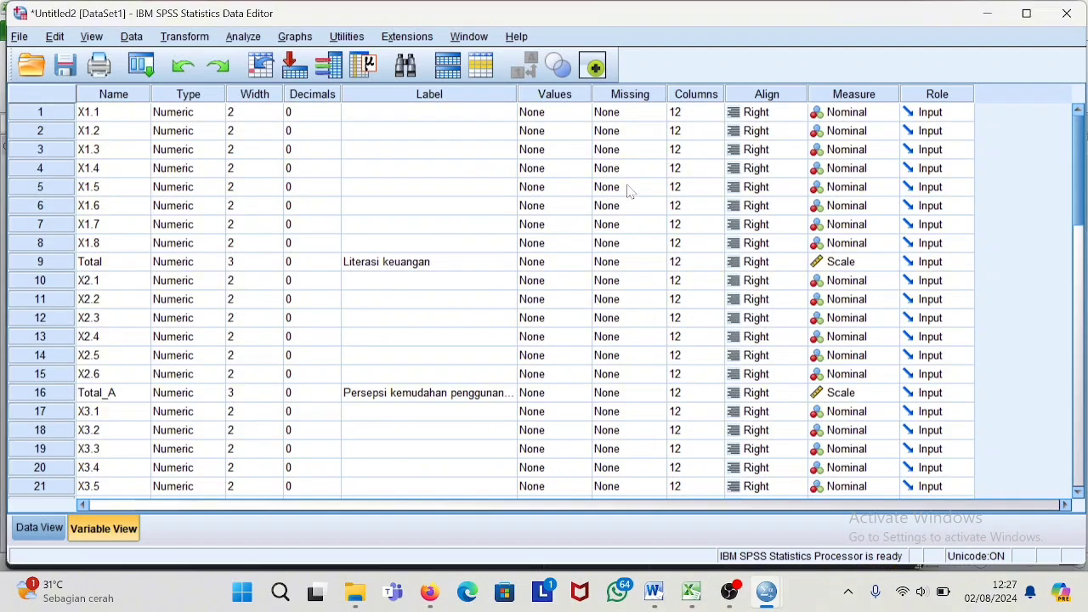
pyautogui.click(548, 117)
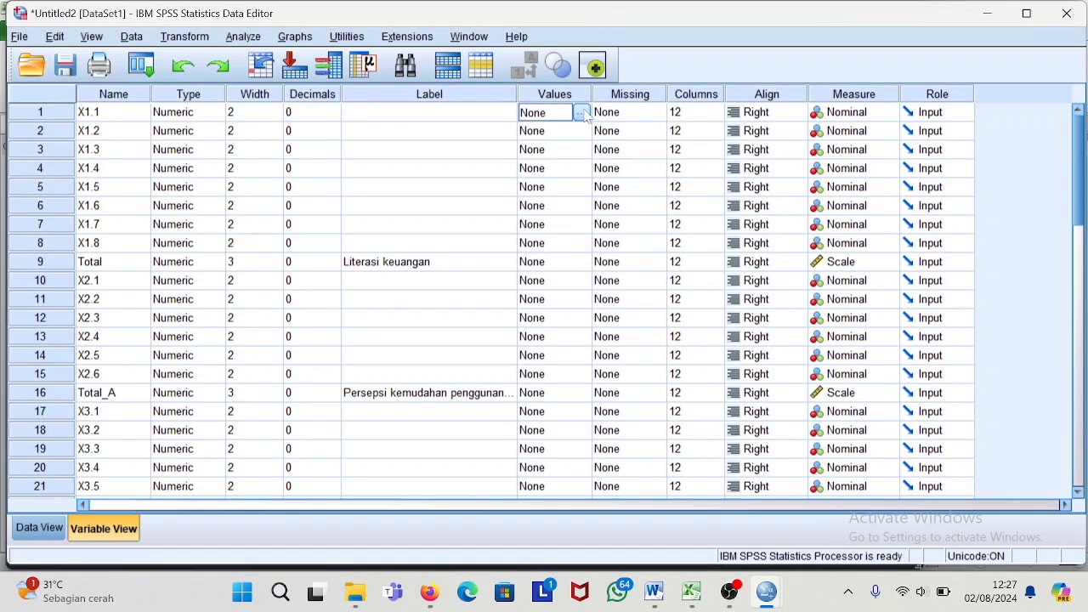
pyautogui.click(582, 114)
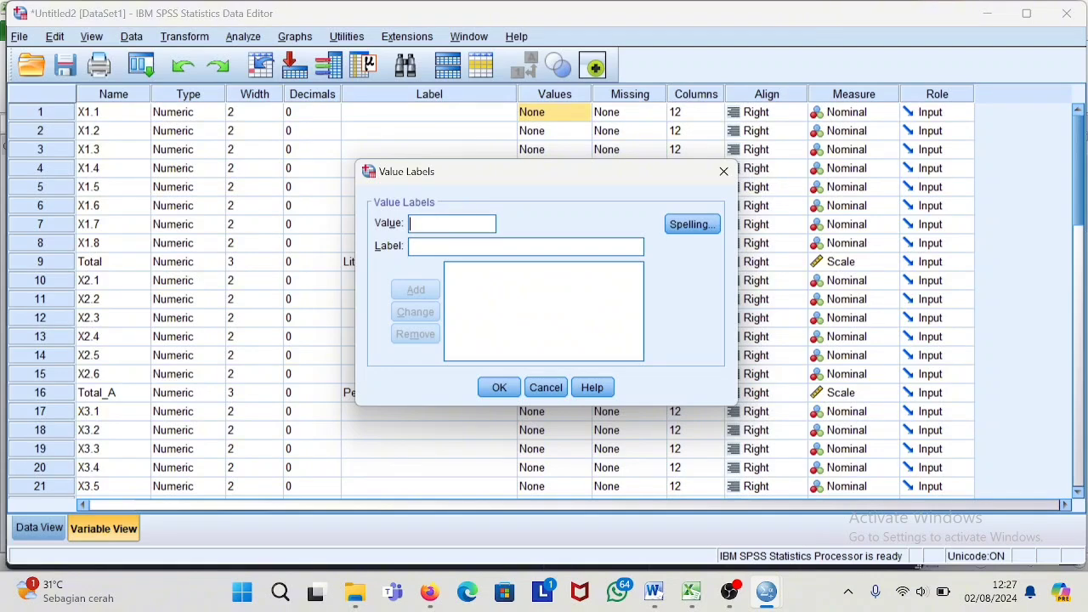
pyautogui.write('1')
pyautogui.press('Tab')
pyautogui.write('SA')
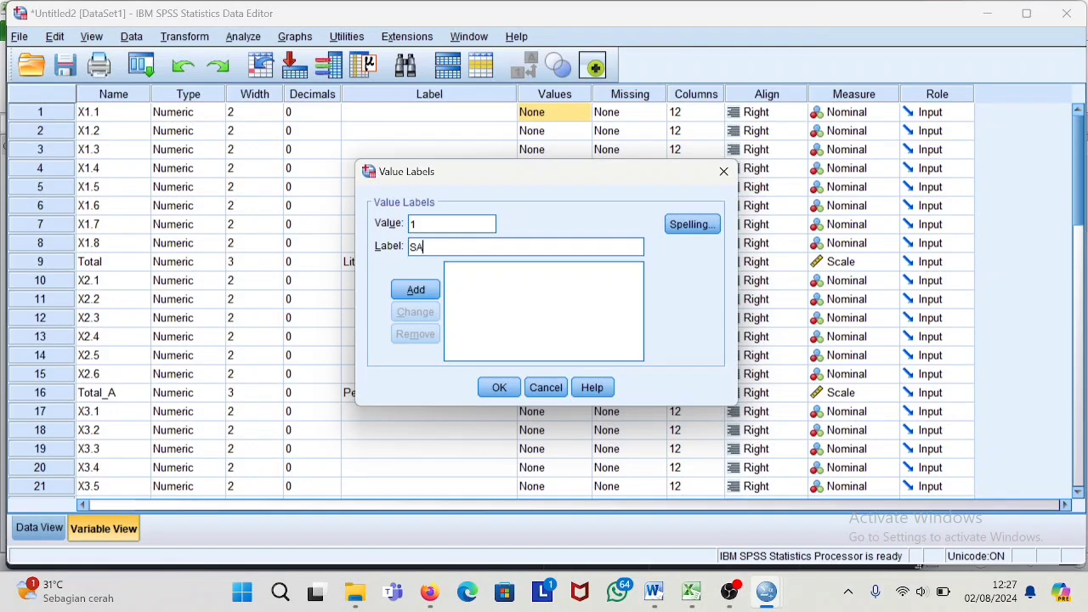
pyautogui.press('BackSpace')
pyautogui.press('capslock')
pyautogui.write('a')
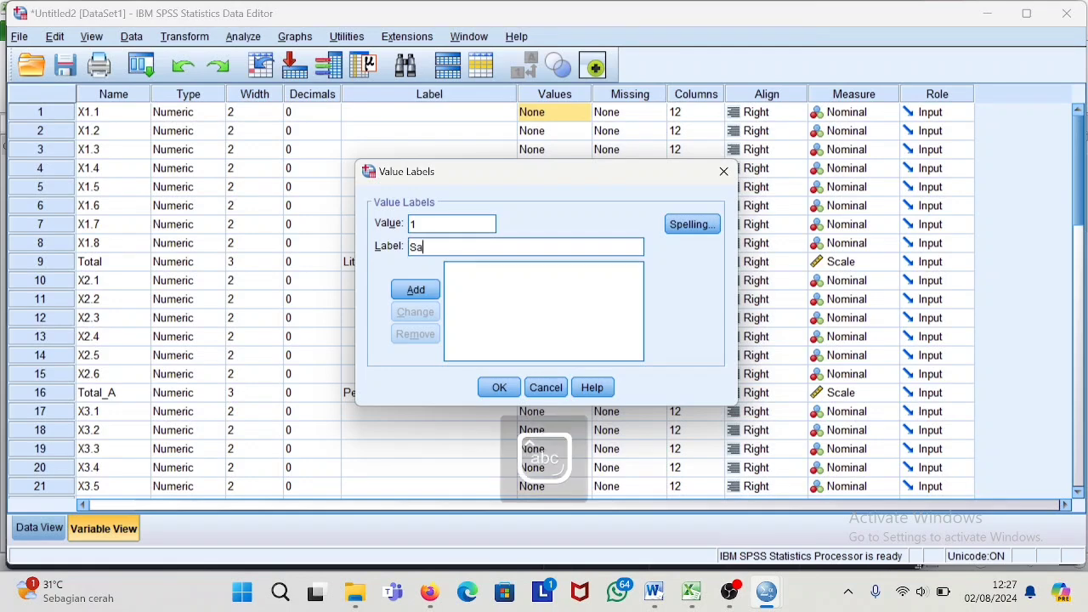
pyautogui.write('ng')
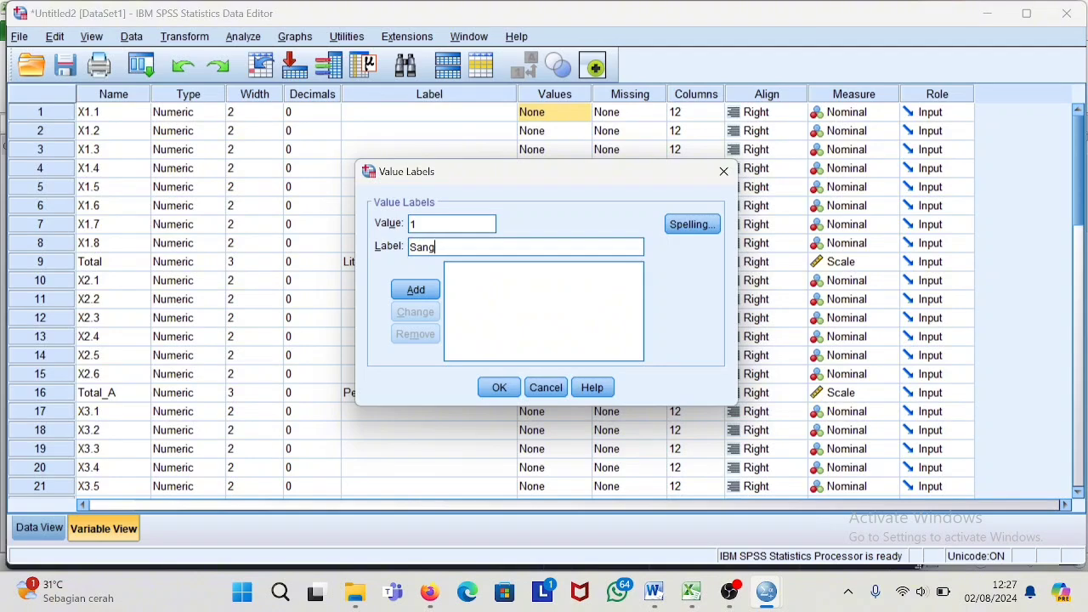
pyautogui.press('BackSpace')
pyautogui.press('BackSpace')
pyautogui.press('BackSpace')
pyautogui.write('s')
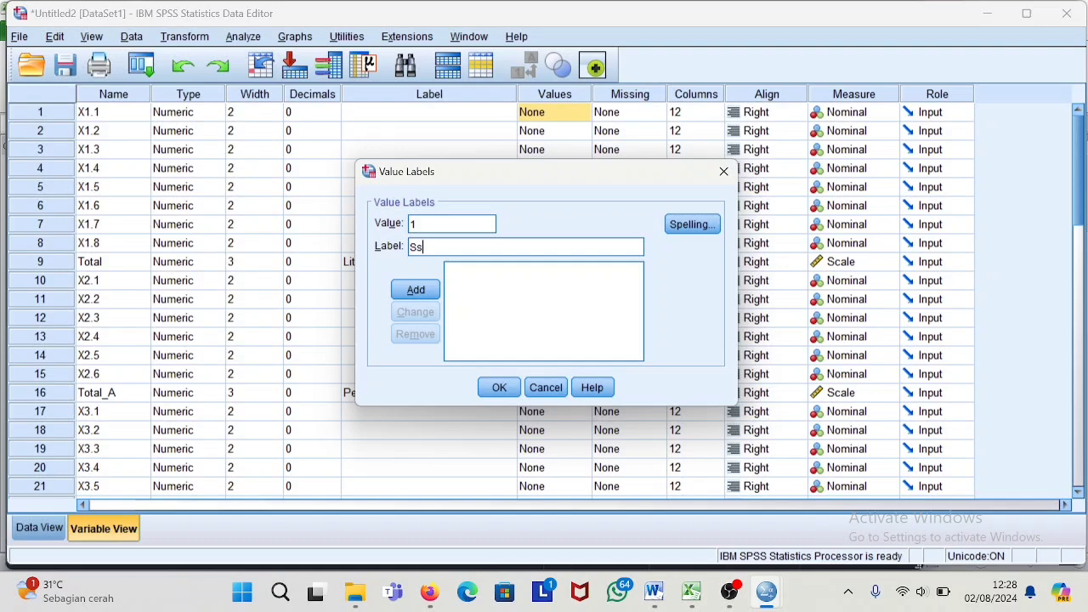
pyautogui.click(427, 293)
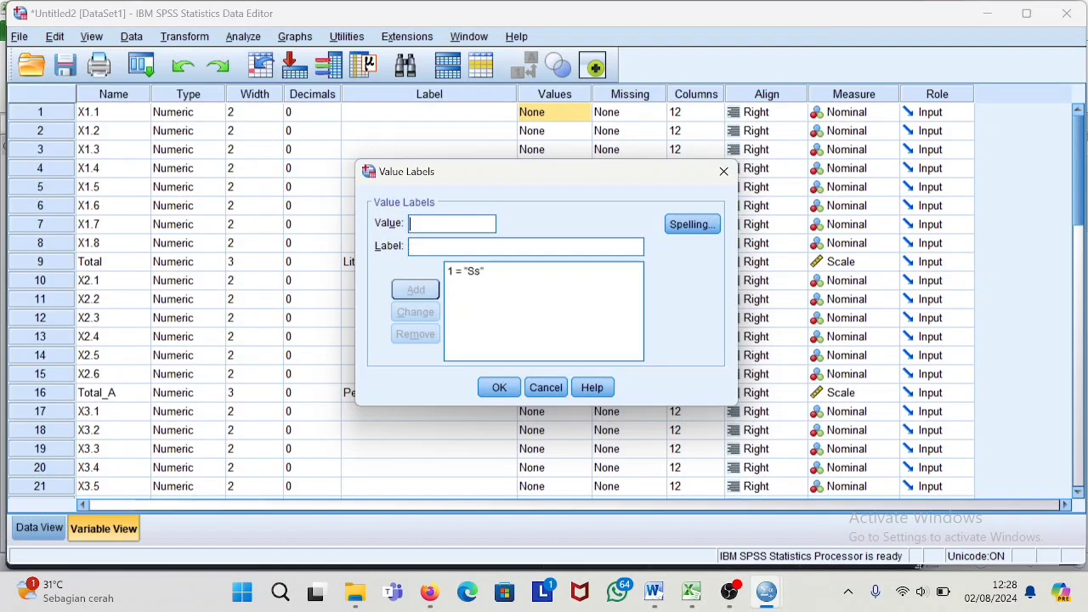
# Add the value label "S" for value 2 of X1.1
pyautogui.write('2')
pyautogui.press('Tab')
pyautogui.write('a')
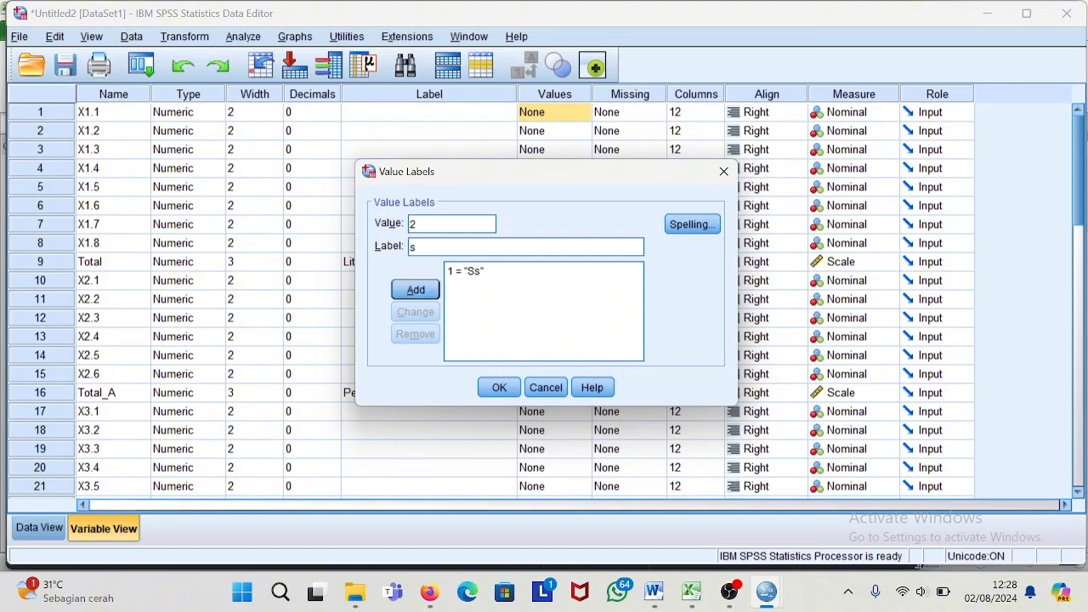
pyautogui.press('BackSpace')
pyautogui.press('capslock')
pyautogui.write('A')
pyautogui.press('BackSpace')
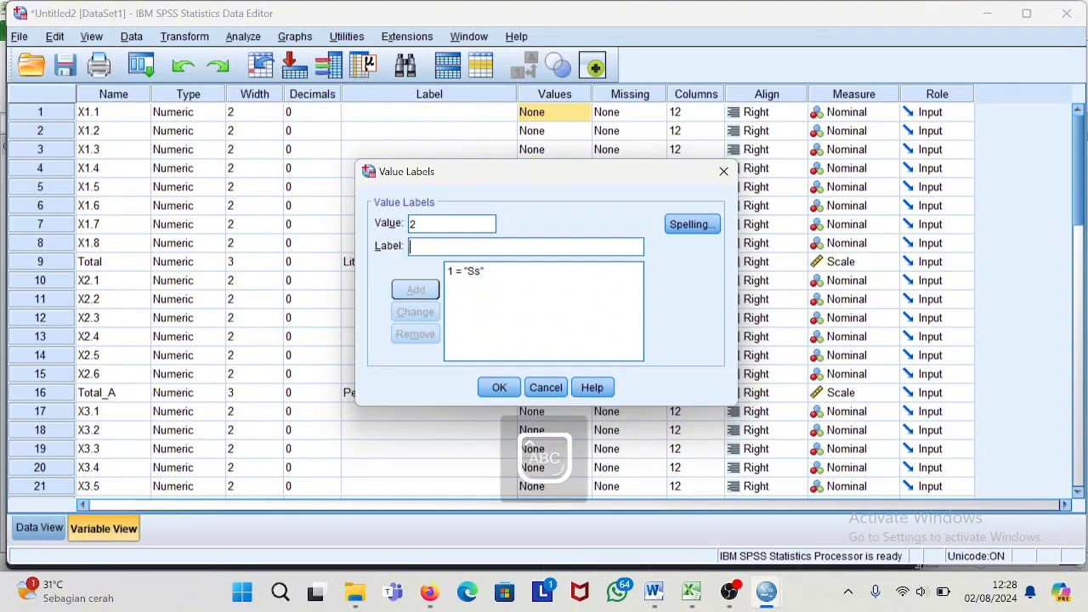
pyautogui.write('S')
pyautogui.click(413, 288)
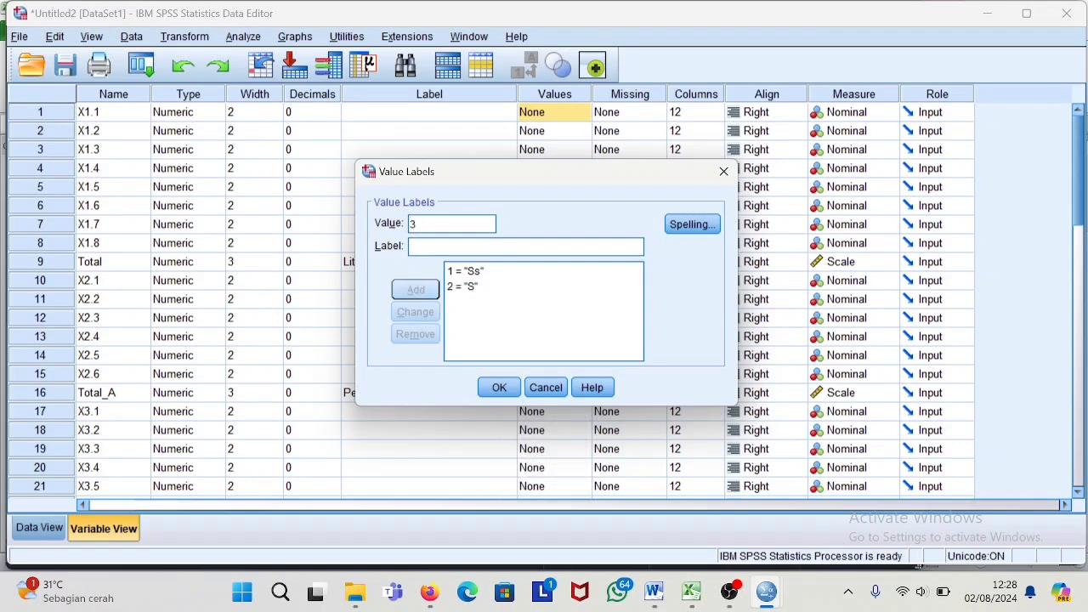
# Add the remaining value labels for X1.1: 3 = "N", 4 = "TS" and 5 = "STS"
pyautogui.write('3')
pyautogui.write('N')
pyautogui.write('N')
pyautogui.click(425, 297)
pyautogui.write('TS')
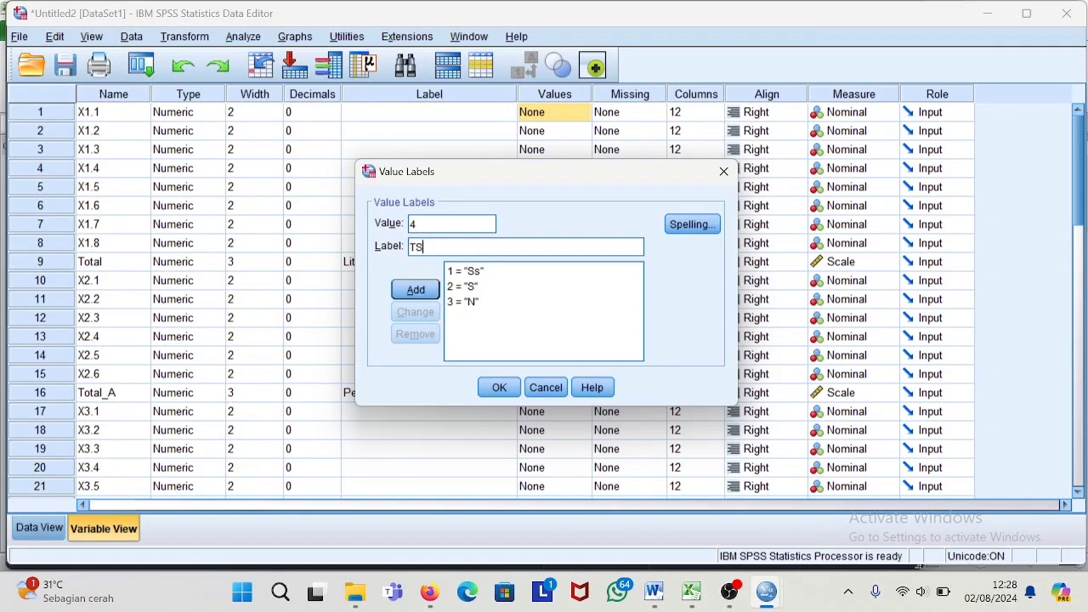
pyautogui.click(421, 290)
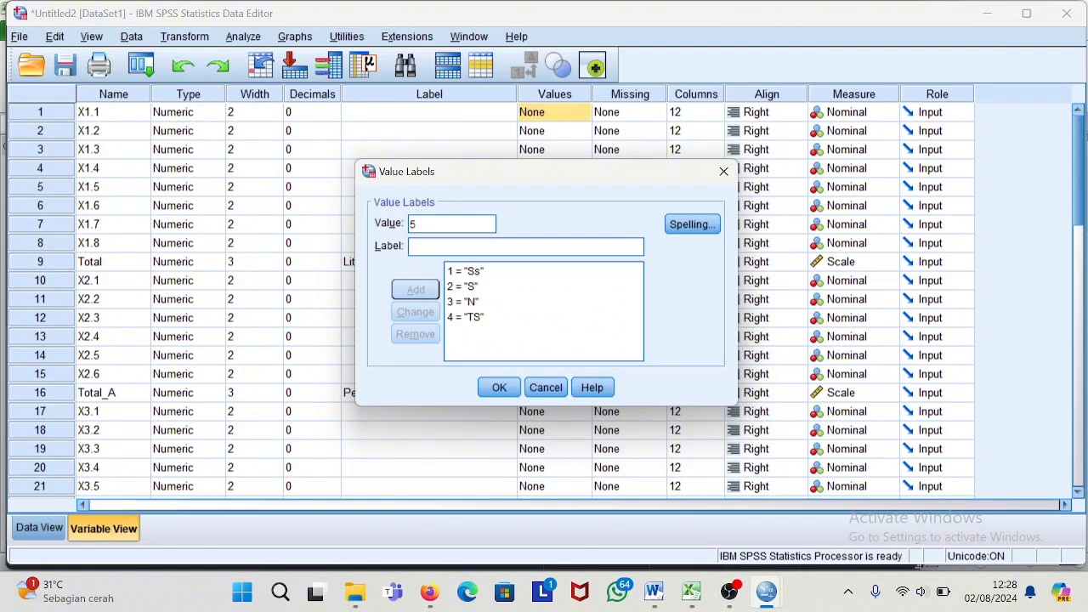
pyautogui.write('STS')
pyautogui.click(419, 290)
# Try to change the label of value 1 to "SS" and accept the value labels of X1.1
pyautogui.click(490, 273)
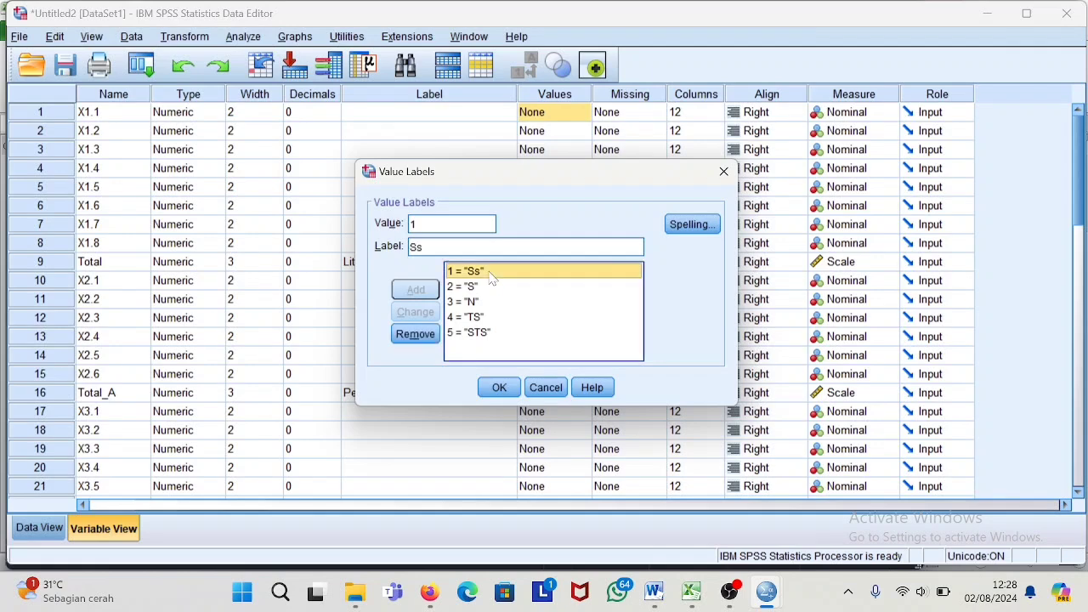
pyautogui.click(423, 247)
pyautogui.press('BackSpace')
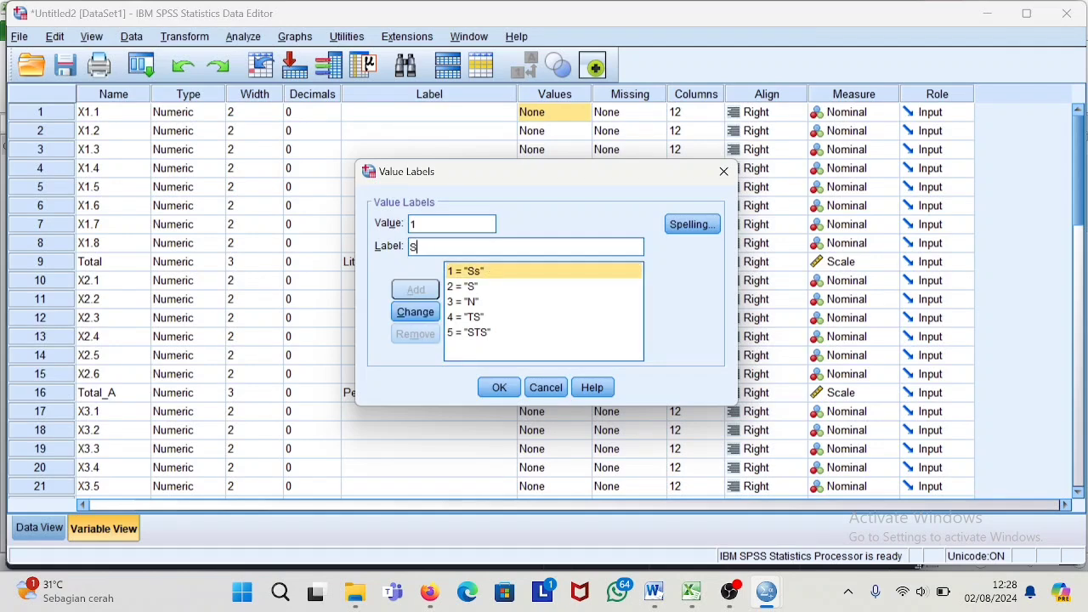
pyautogui.write('S')
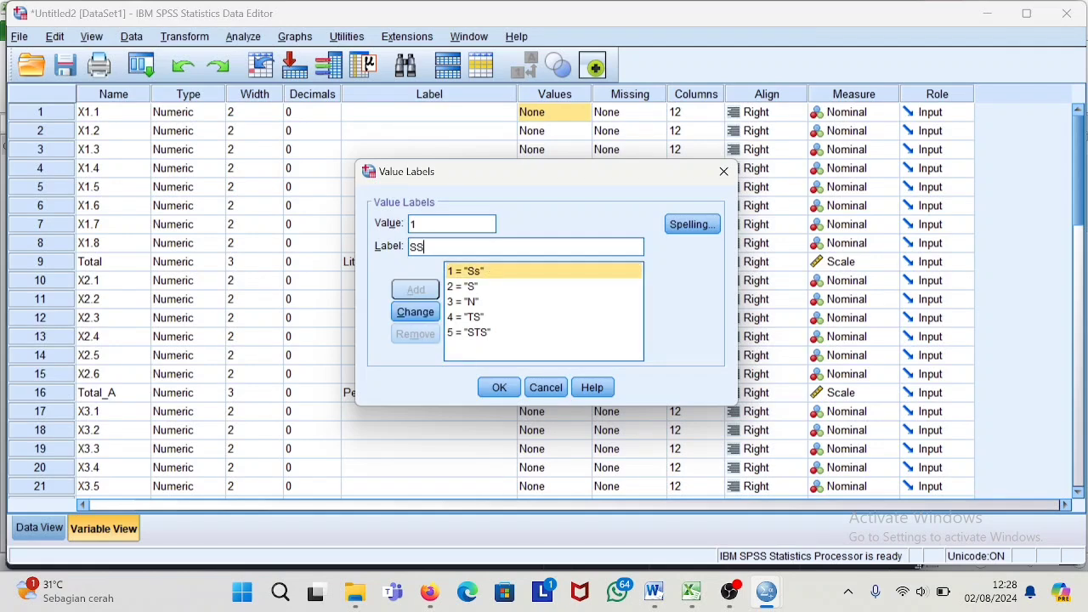
pyautogui.click(500, 389)
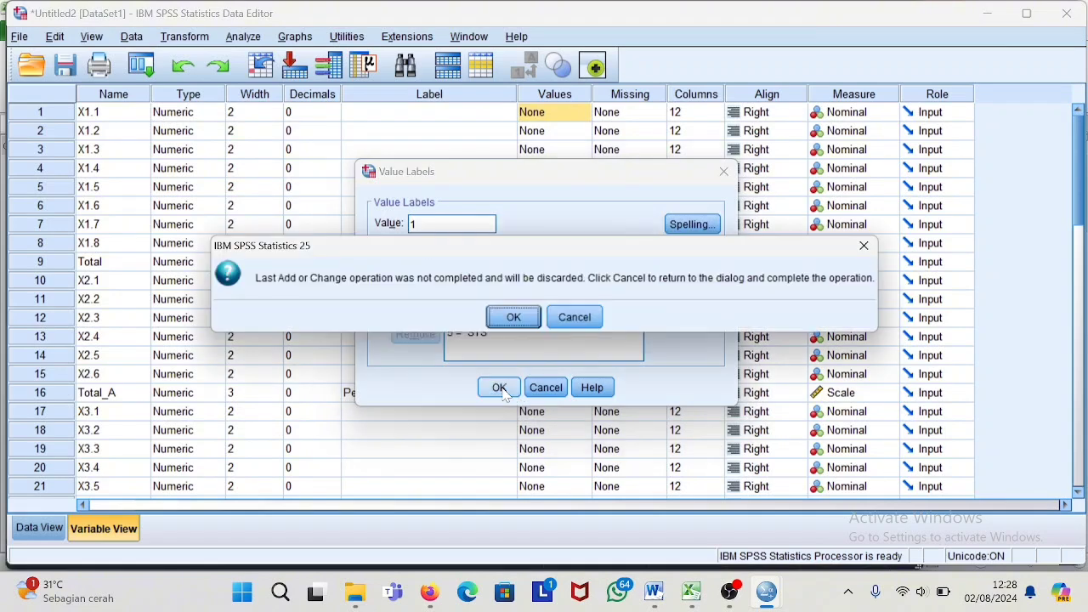
pyautogui.click(516, 316)
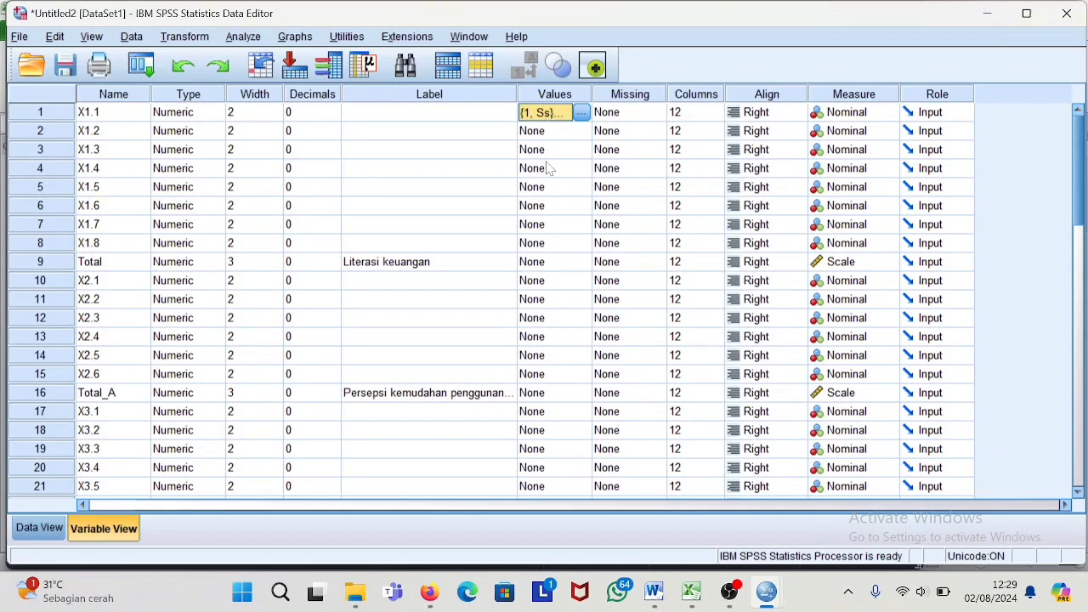
# Copy the value labels of X1.1 to the other question variables, from X1.2 through Y.5, skipping the total variables
pyautogui.rightClick(553, 120)
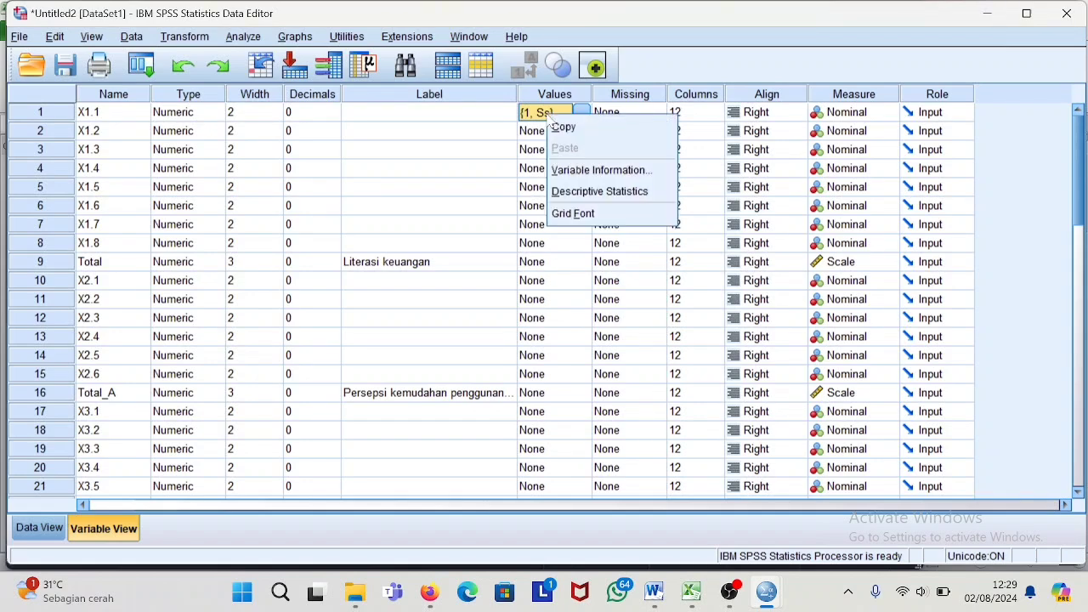
pyautogui.click(562, 127)
pyautogui.click(552, 133)
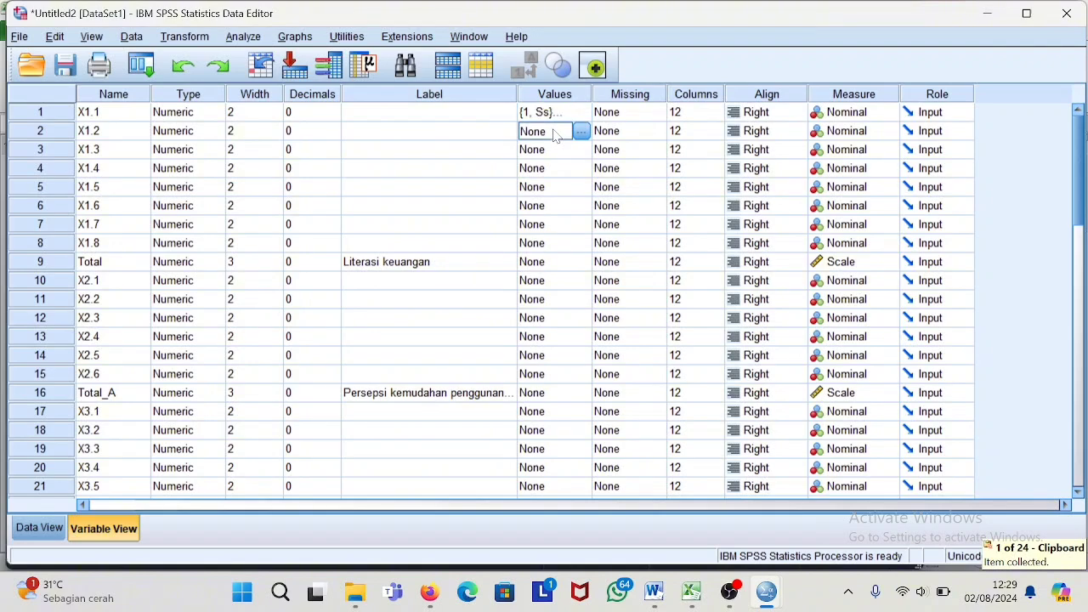
pyautogui.hotkey('ctrl', 'v')
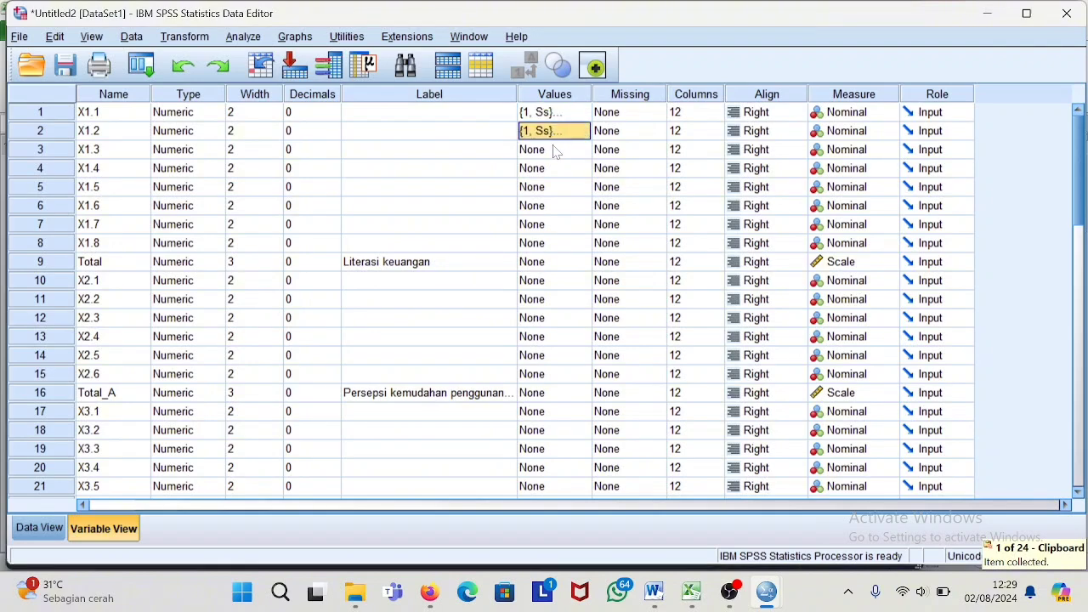
pyautogui.click(554, 153)
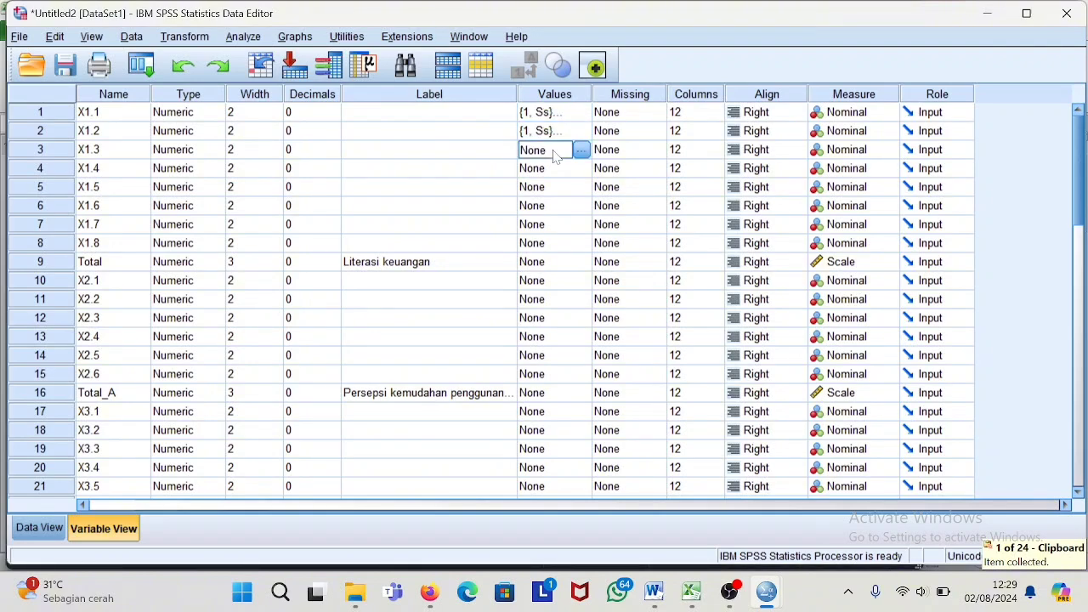
pyautogui.rightClick(554, 156)
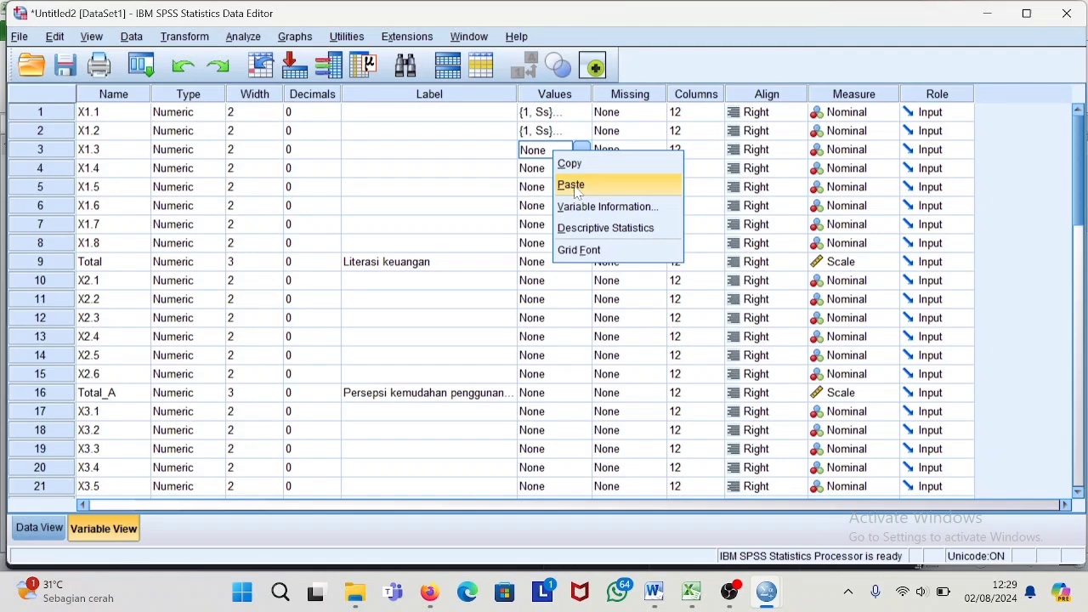
pyautogui.click(573, 185)
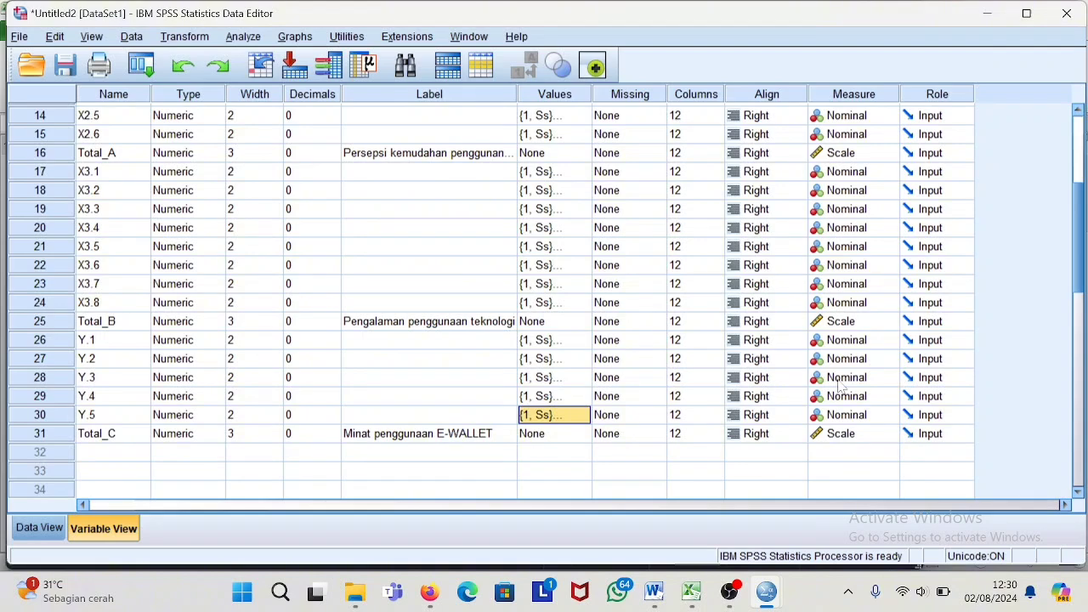
# Return to the data view and open the Descriptives analysis under descriptive statistics
pyautogui.moveTo(1083, 255); pyautogui.dragTo(1080, 150)
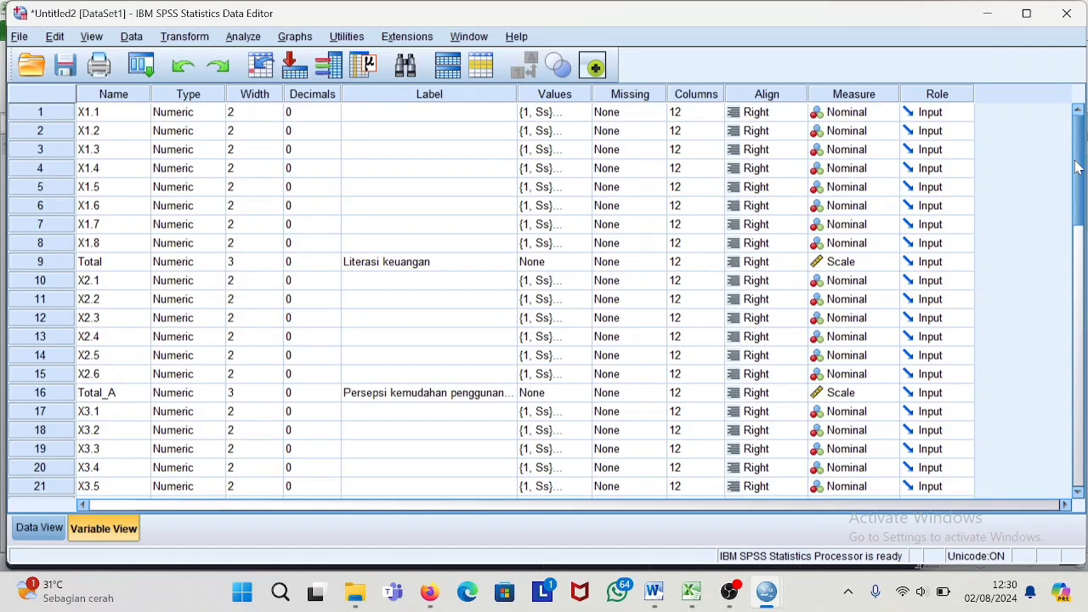
pyautogui.moveTo(1080, 170); pyautogui.dragTo(1080, 108)
pyautogui.click(37, 540)
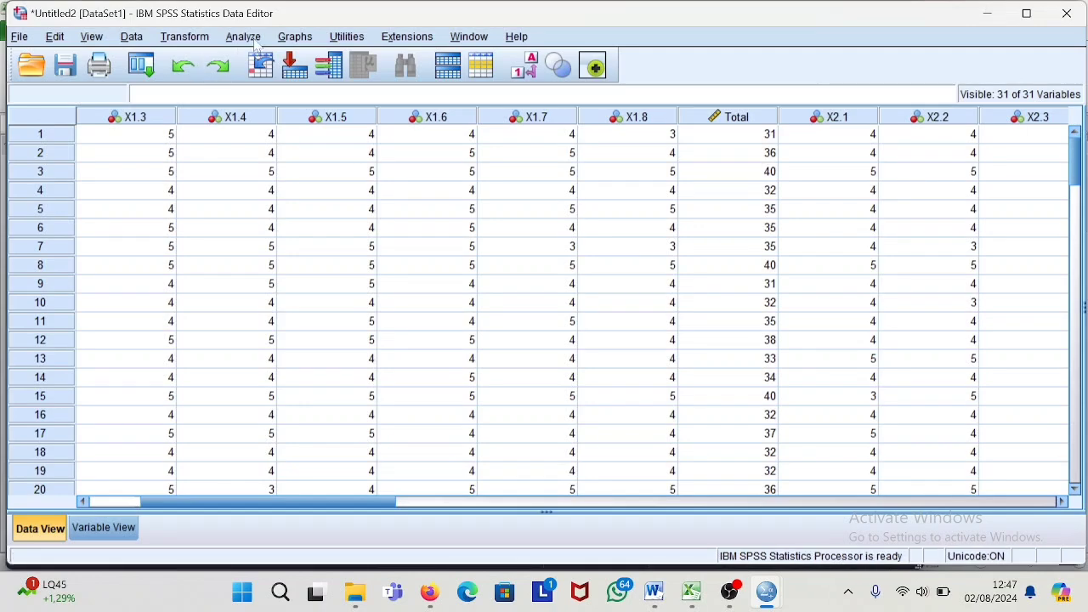
pyautogui.click(254, 39)
pyautogui.moveTo(263, 64)
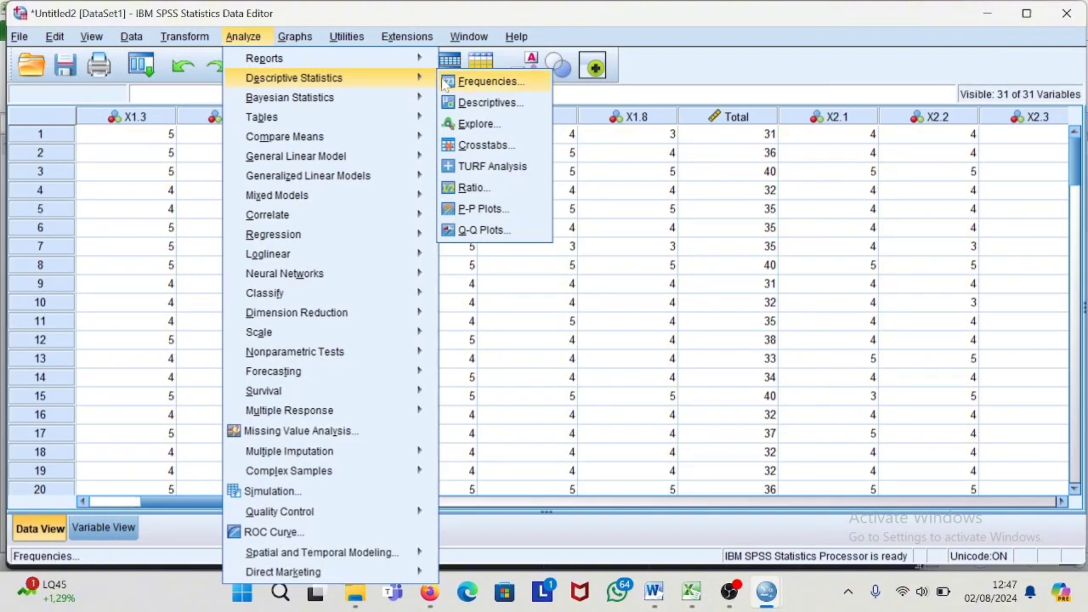
pyautogui.click(480, 103)
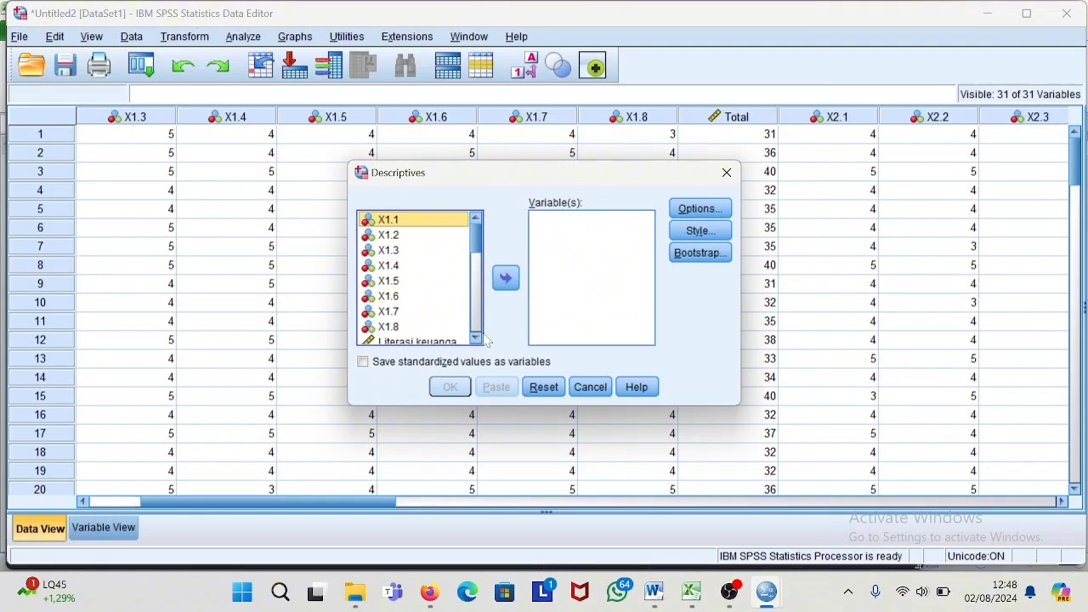
# Add the Literasi keuangan total to the variables of the Descriptives analysis
pyautogui.scroll(-1, 482, 343)
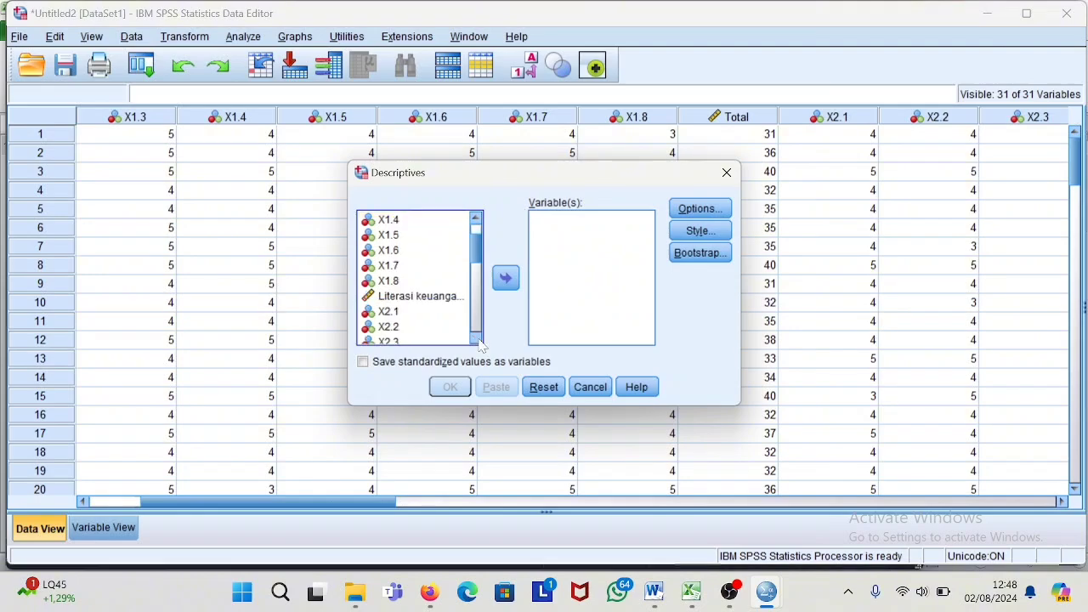
pyautogui.click(478, 339)
pyautogui.click(478, 339)
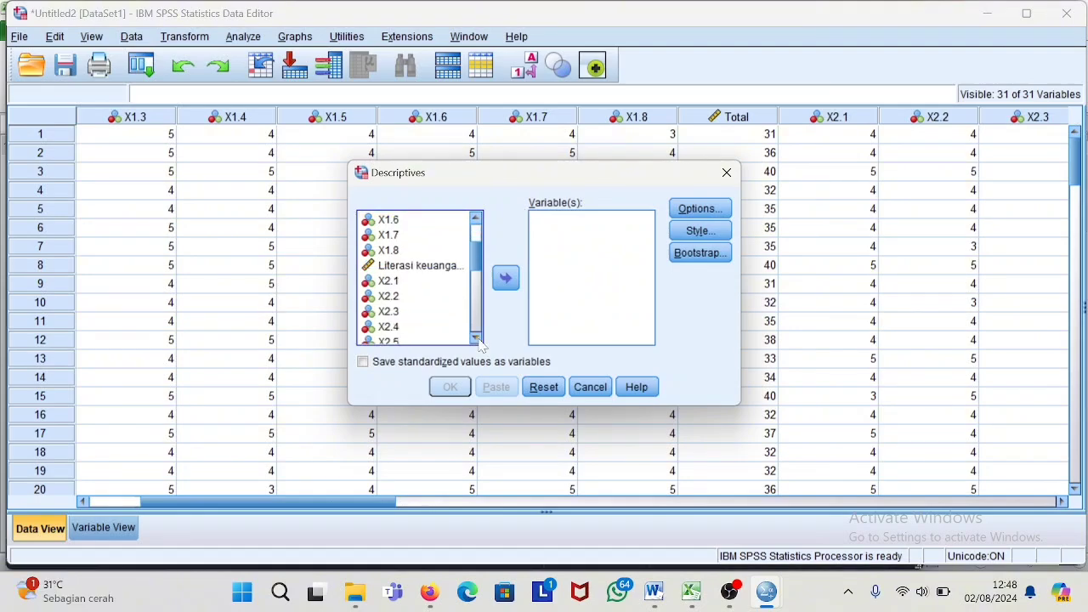
pyautogui.click(434, 270)
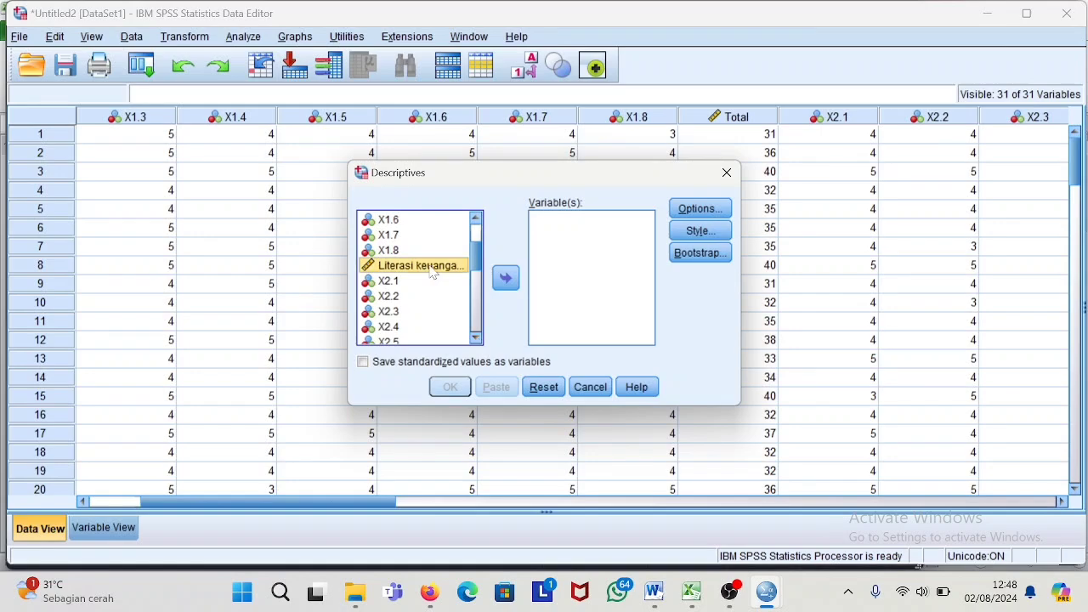
pyautogui.doubleClick(433, 270)
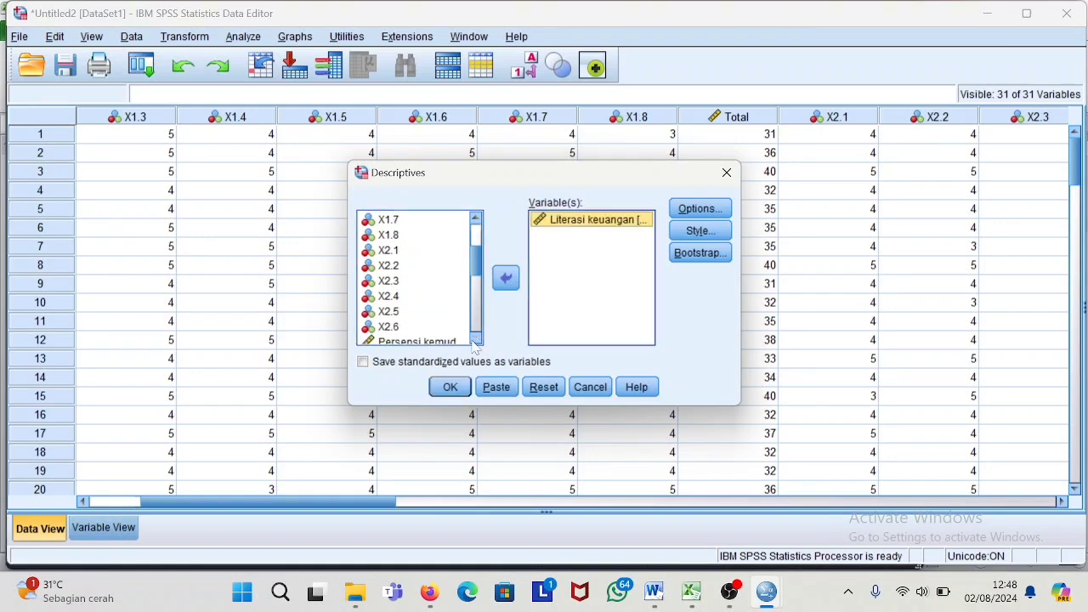
# Add the Persepsi kemudahan and Pengalaman penggunaan teknologi totals to the Descriptives variables
pyautogui.scroll(-2, 455, 309)
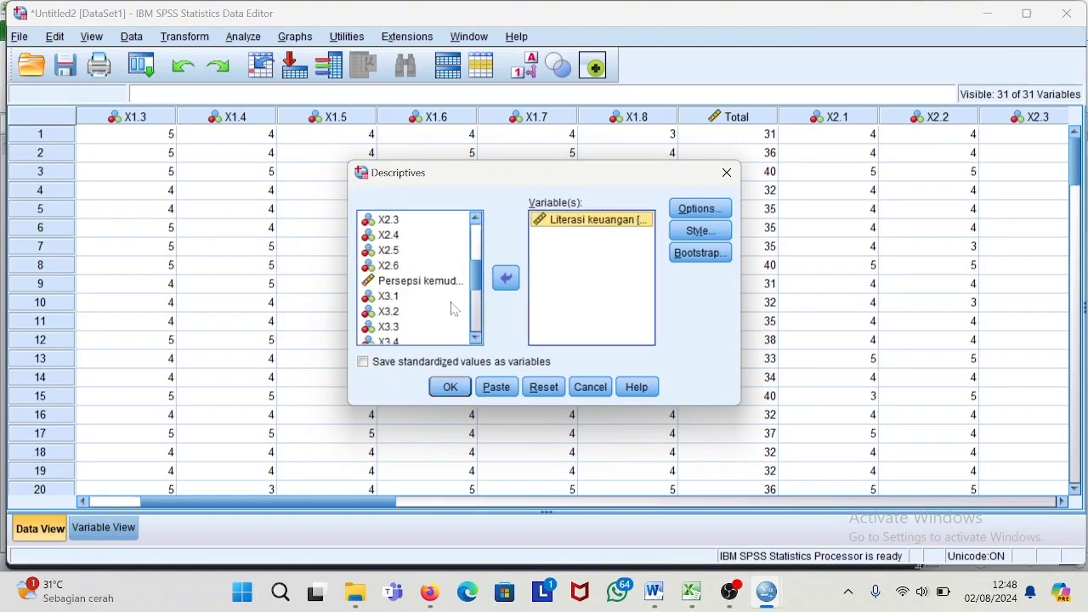
pyautogui.doubleClick(420, 281)
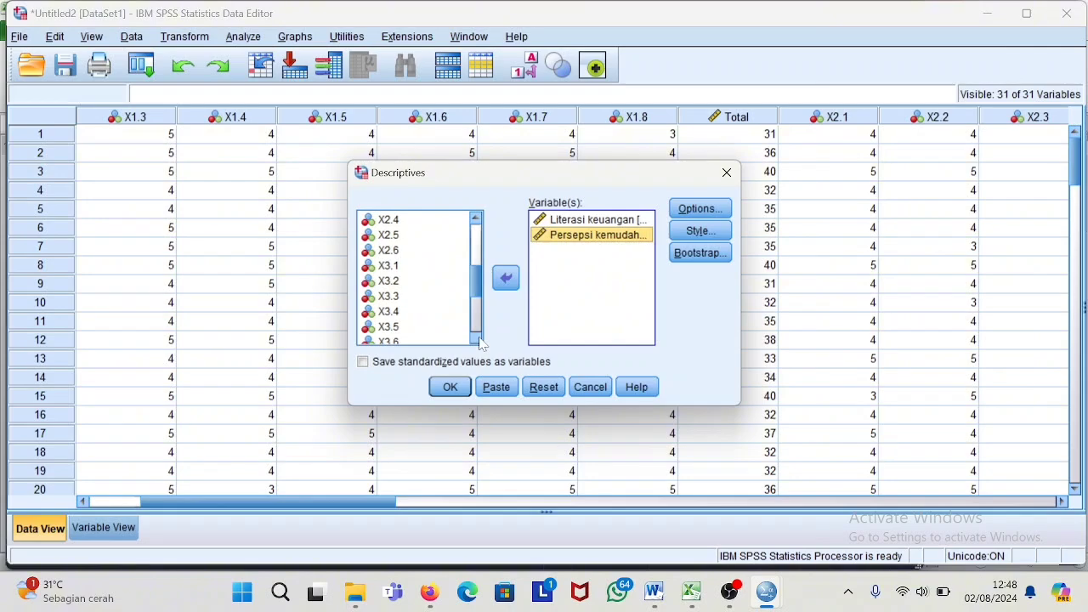
pyautogui.scroll(-2, 467, 315)
pyautogui.doubleClick(465, 310)
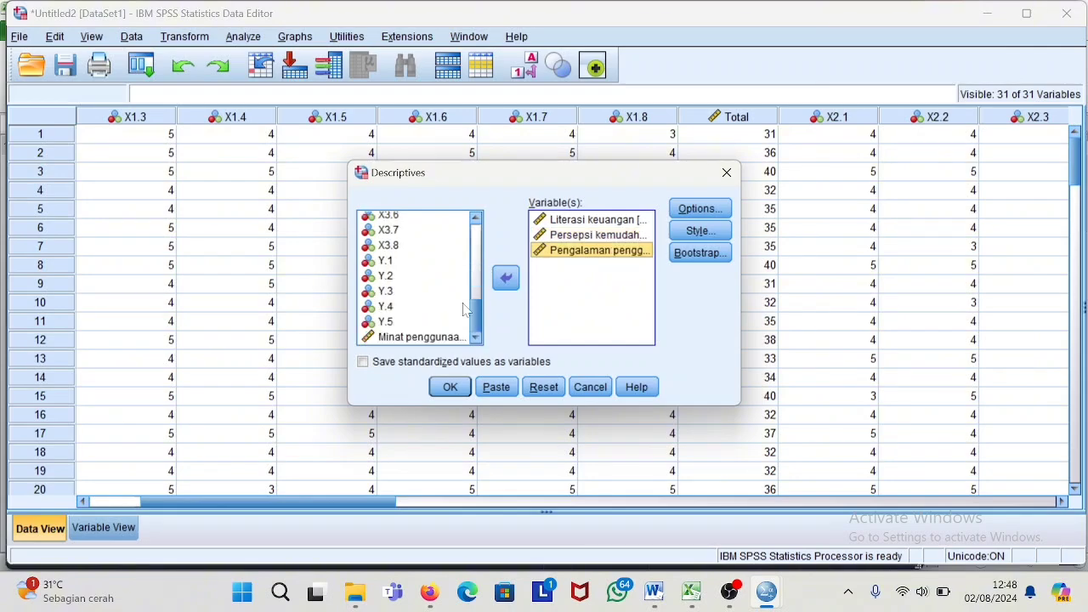
# Add the Minat penggunaan total to the Descriptives variables and open the analysis options
pyautogui.doubleClick(419, 337)
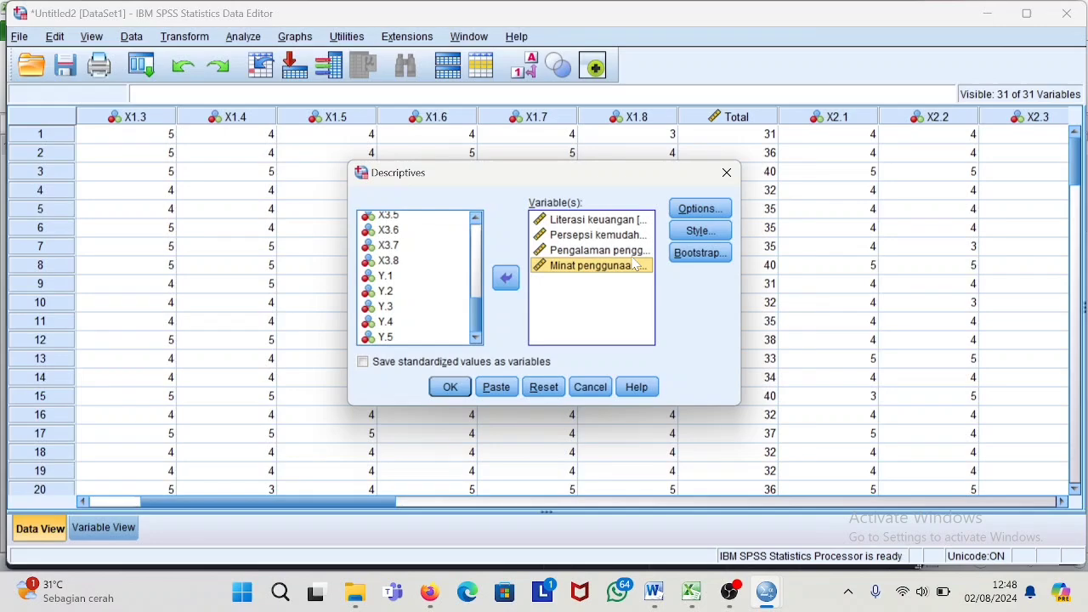
pyautogui.click(684, 210)
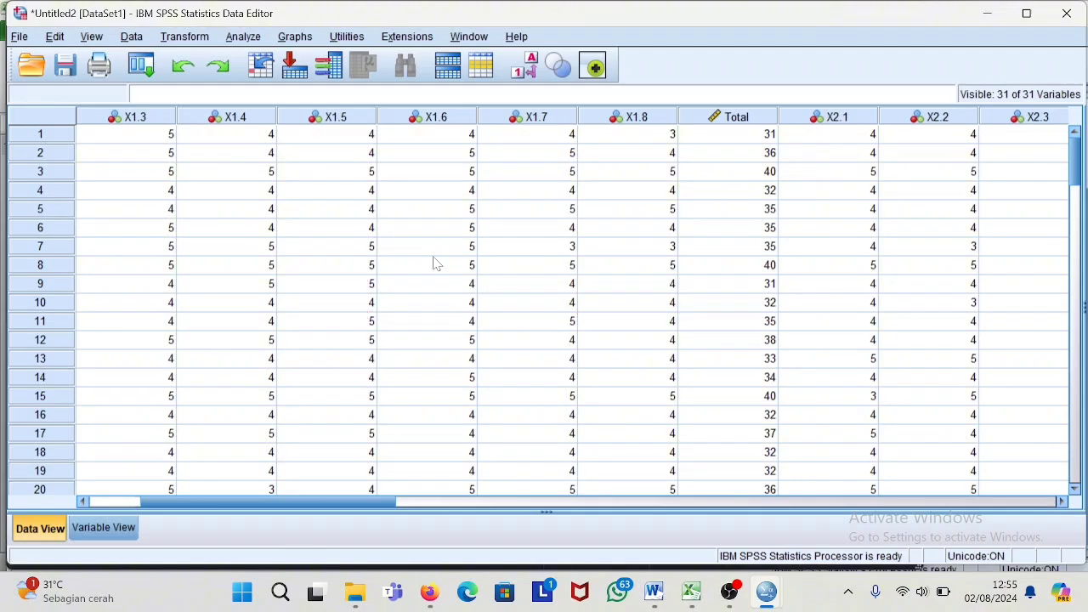
# Open the Bivariate Correlations analysis
pyautogui.click(244, 36)
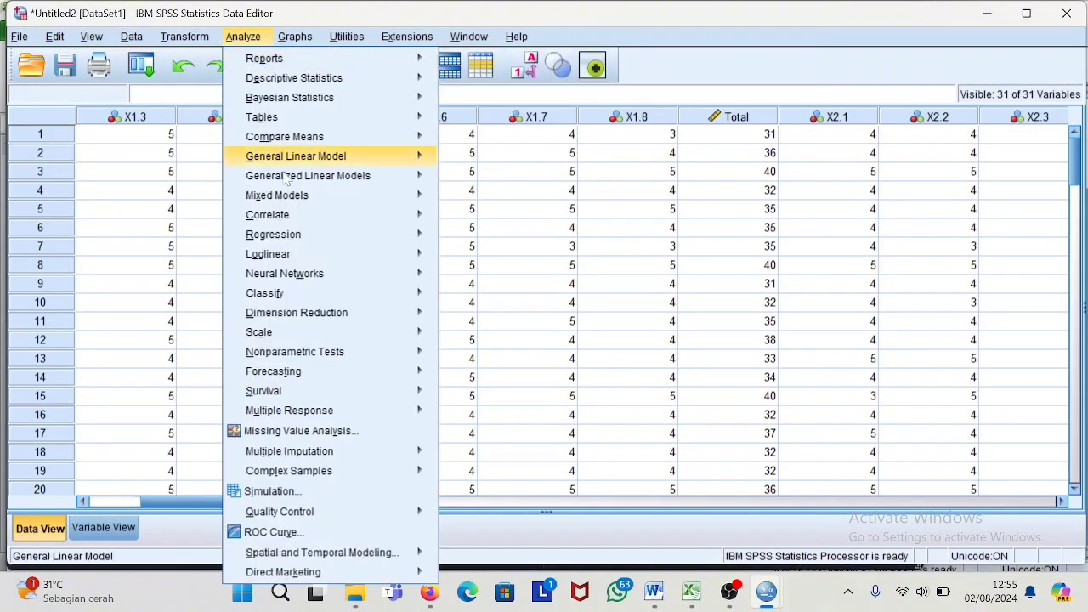
pyautogui.moveTo(291, 218)
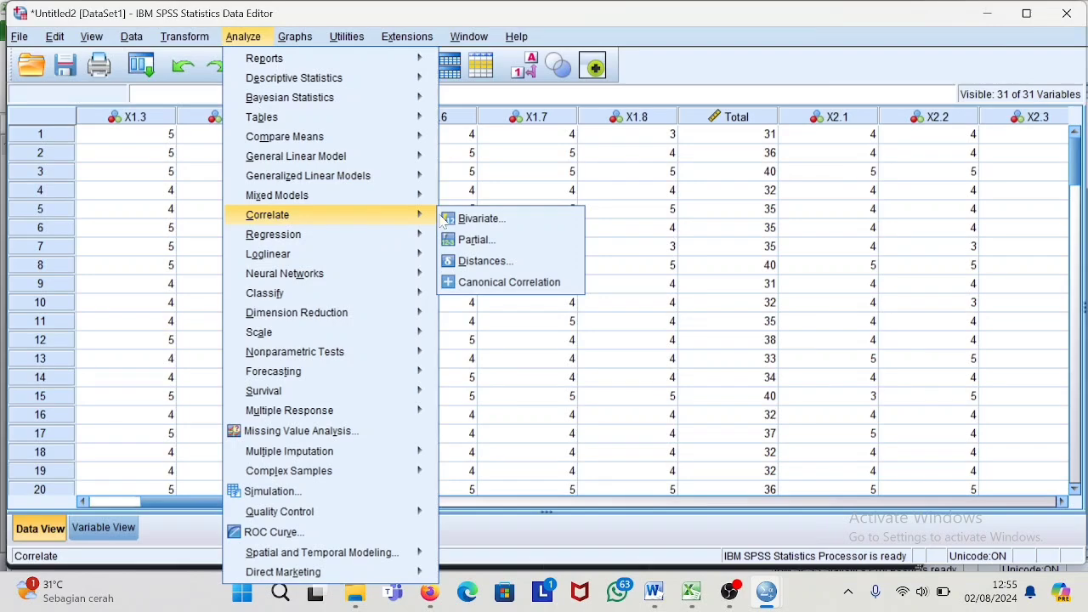
pyautogui.click(472, 219)
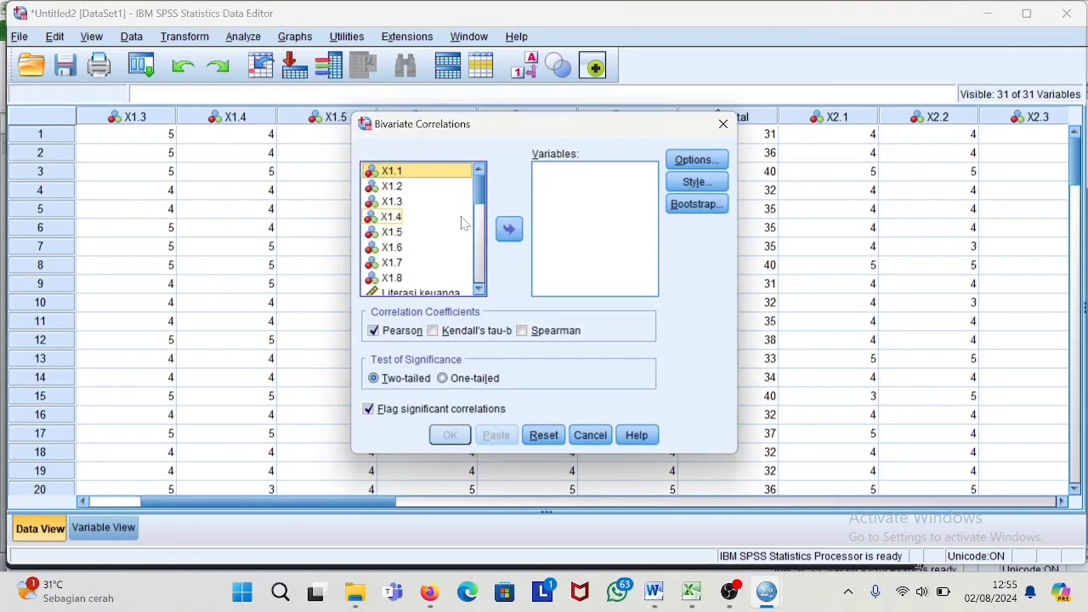
# Run the two-tailed Pearson correlation on X1.1 through X1.8 together with the Literasi keuangan total
pyautogui.click(479, 289)
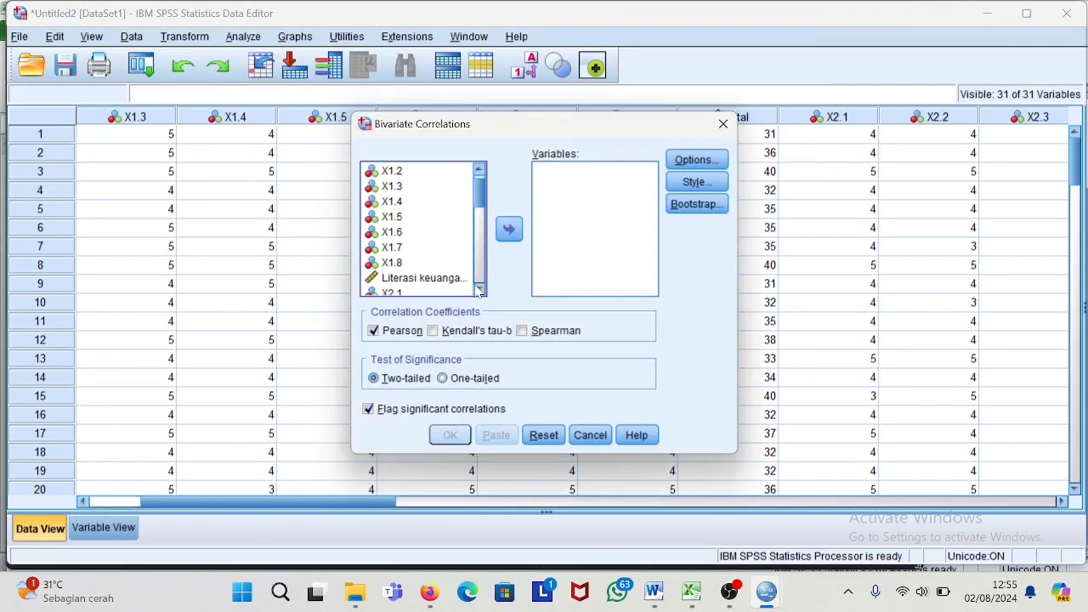
pyautogui.click(479, 169)
pyautogui.click(459, 174)
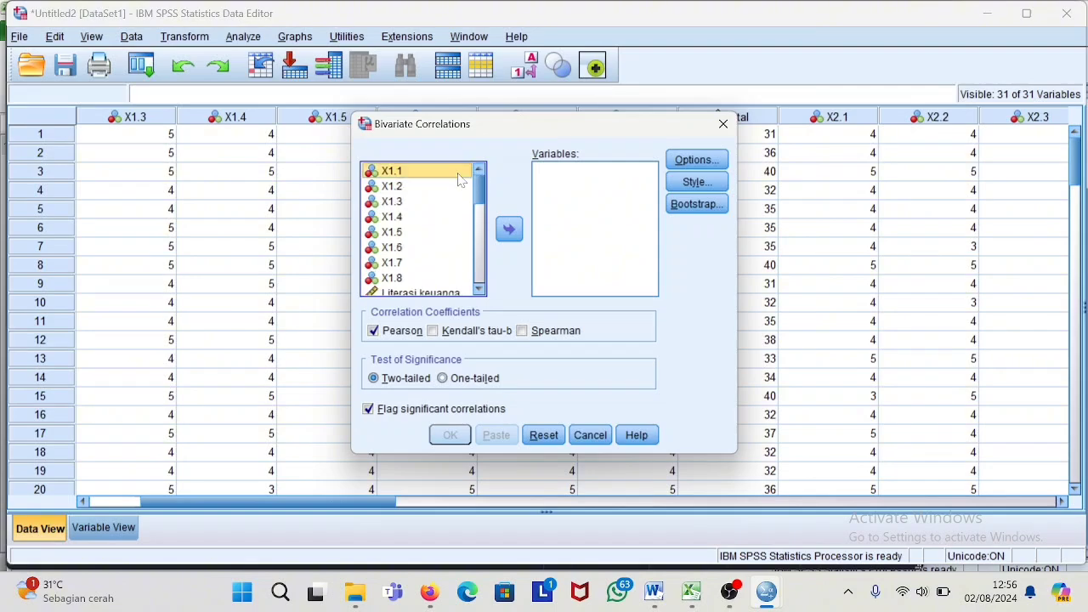
pyautogui.doubleClick(459, 174)
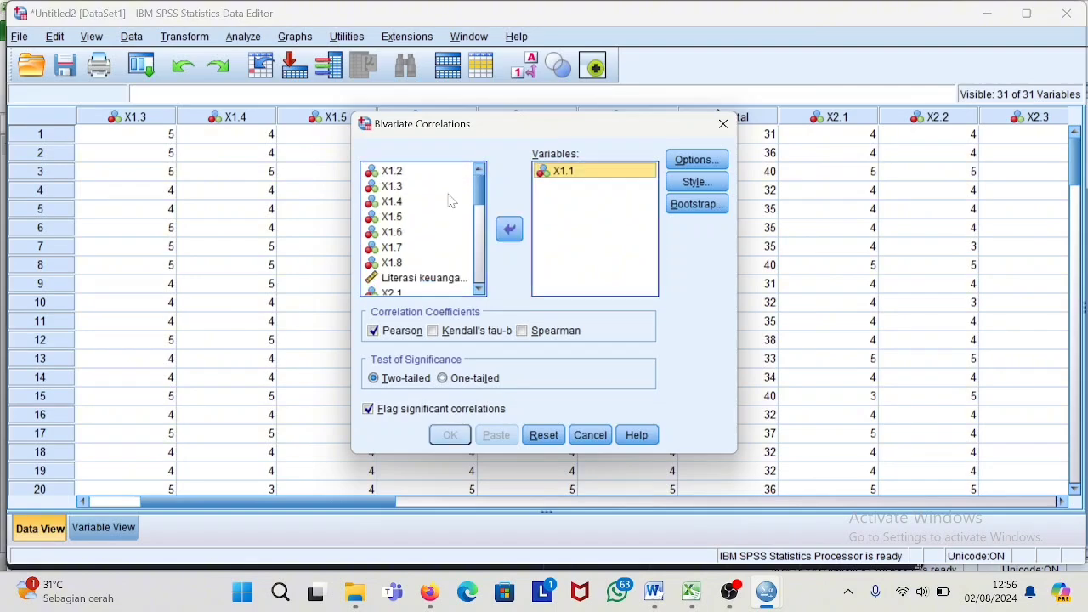
pyautogui.click(508, 228)
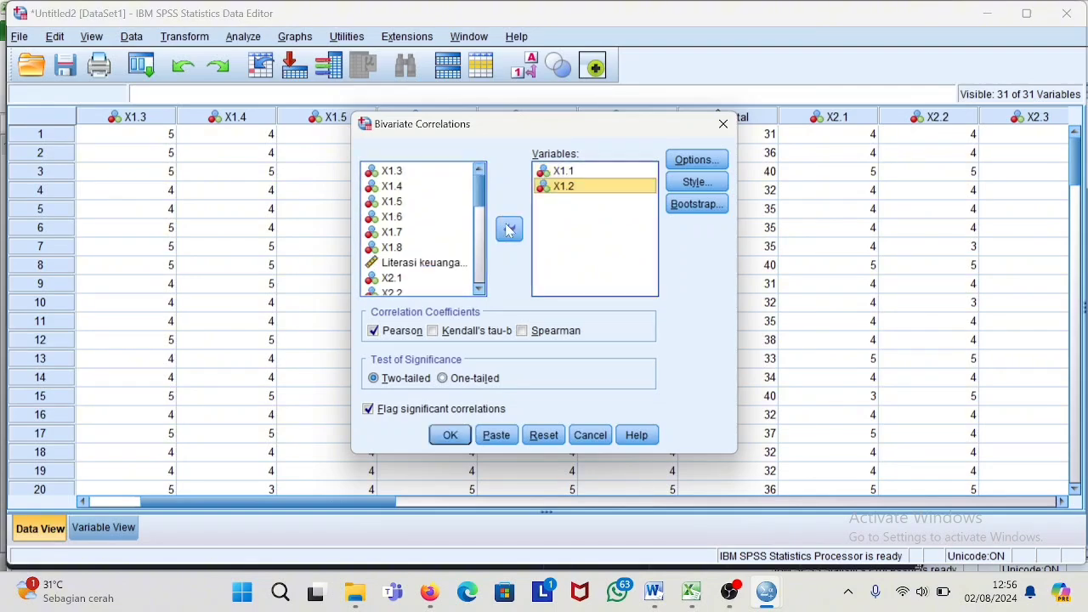
pyautogui.click(508, 230)
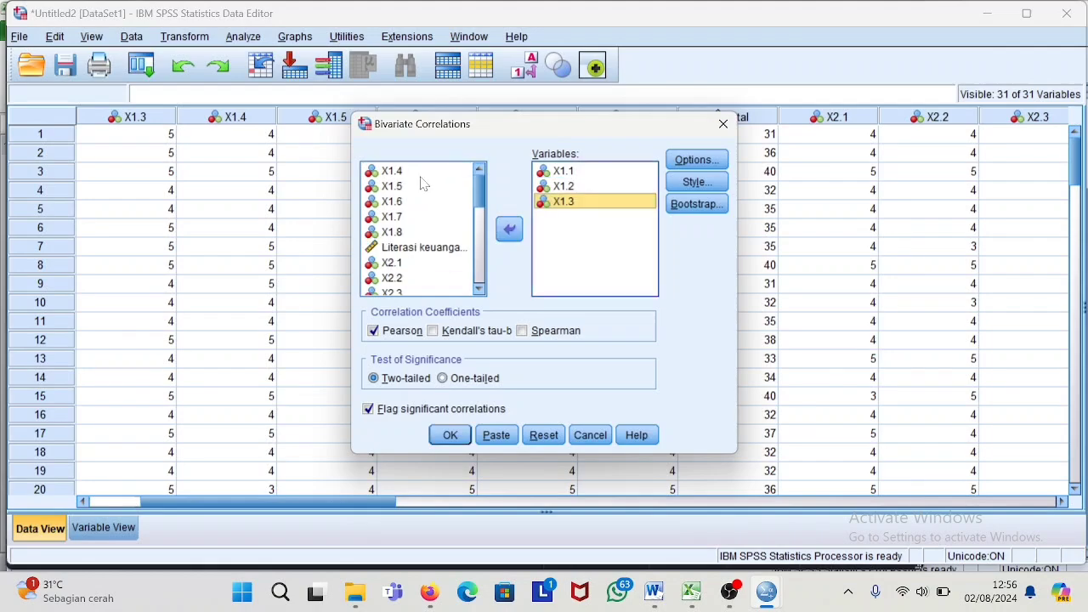
pyautogui.click(510, 231)
pyautogui.click(509, 232)
pyautogui.click(509, 233)
pyautogui.click(510, 235)
pyautogui.click(510, 235)
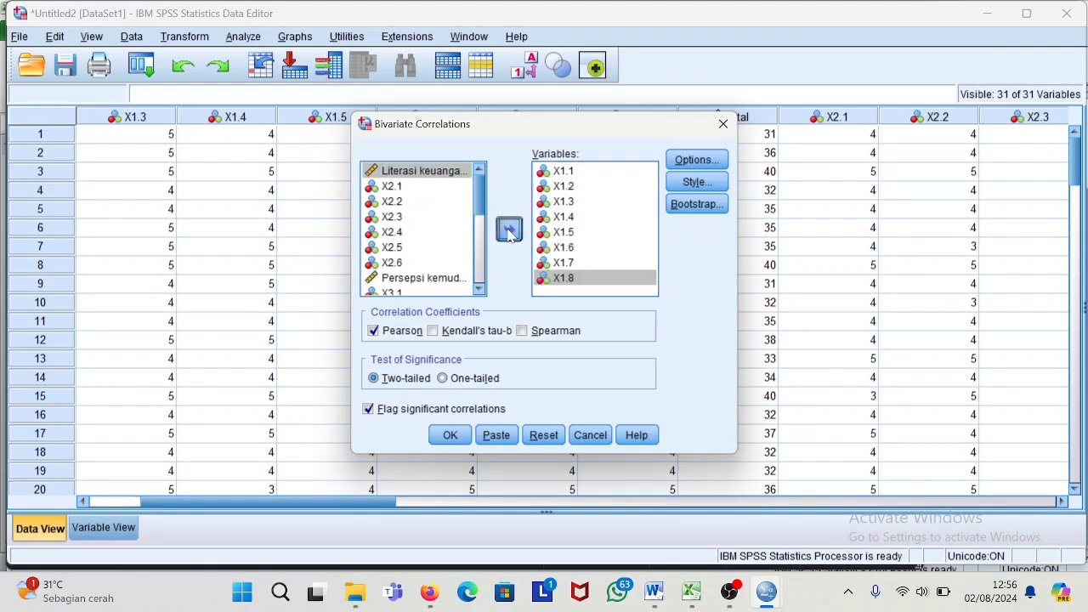
pyautogui.click(510, 234)
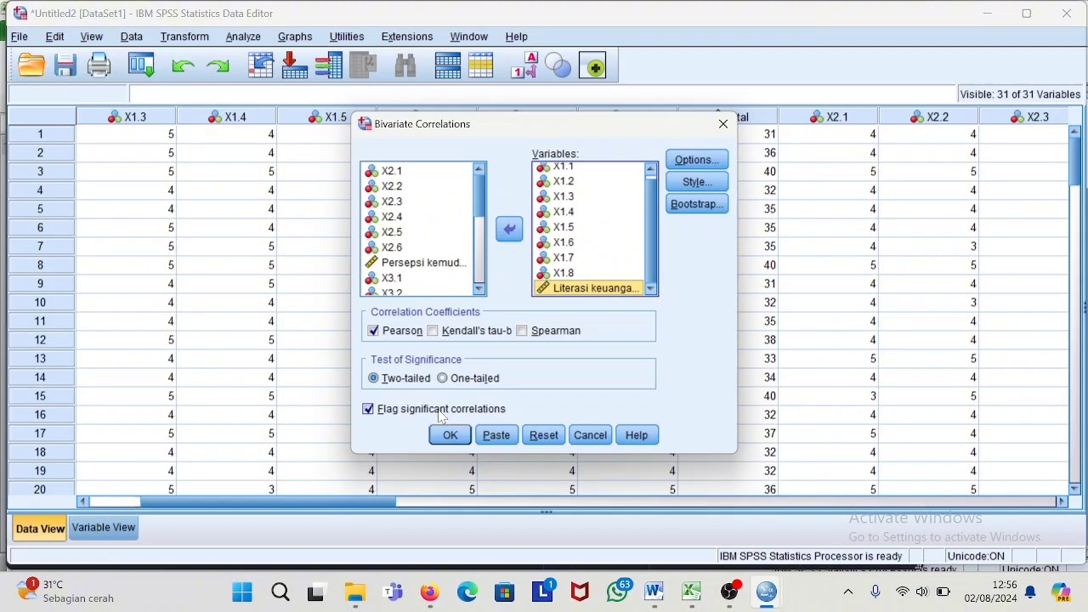
pyautogui.click(450, 434)
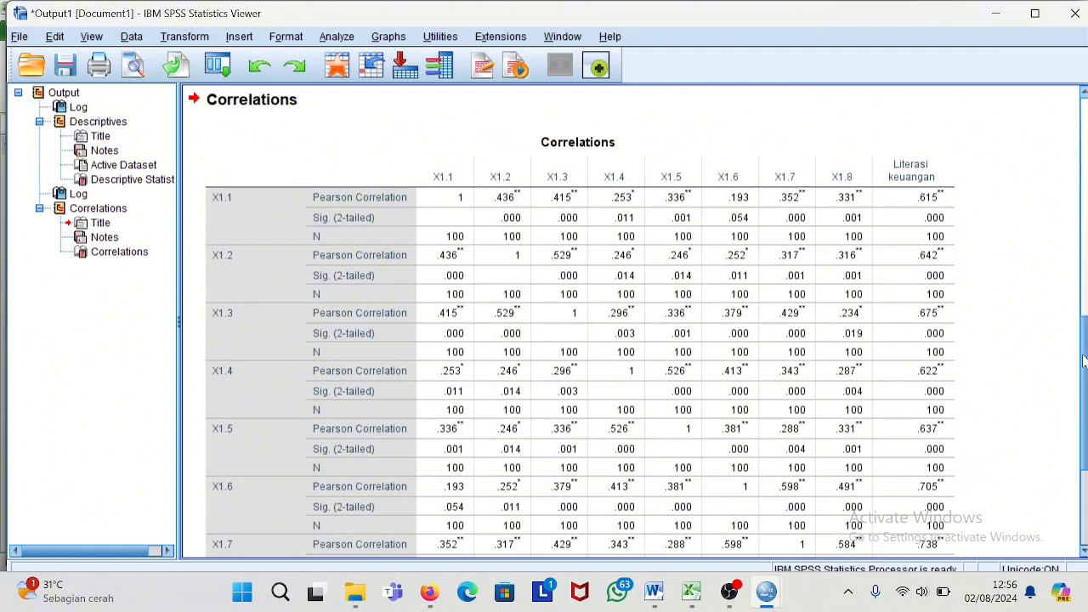
# Return from the correlation output to the data editor and open the Reliability Analysis
pyautogui.moveTo(816, 506)
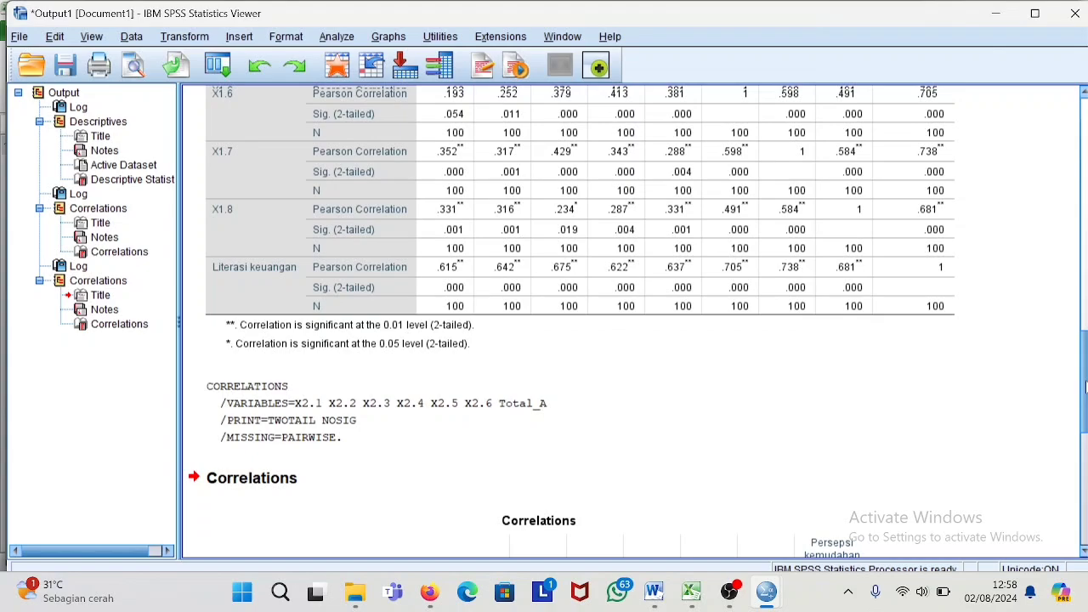
pyautogui.scroll(-3, 1086, 387)
pyautogui.moveTo(765, 592)
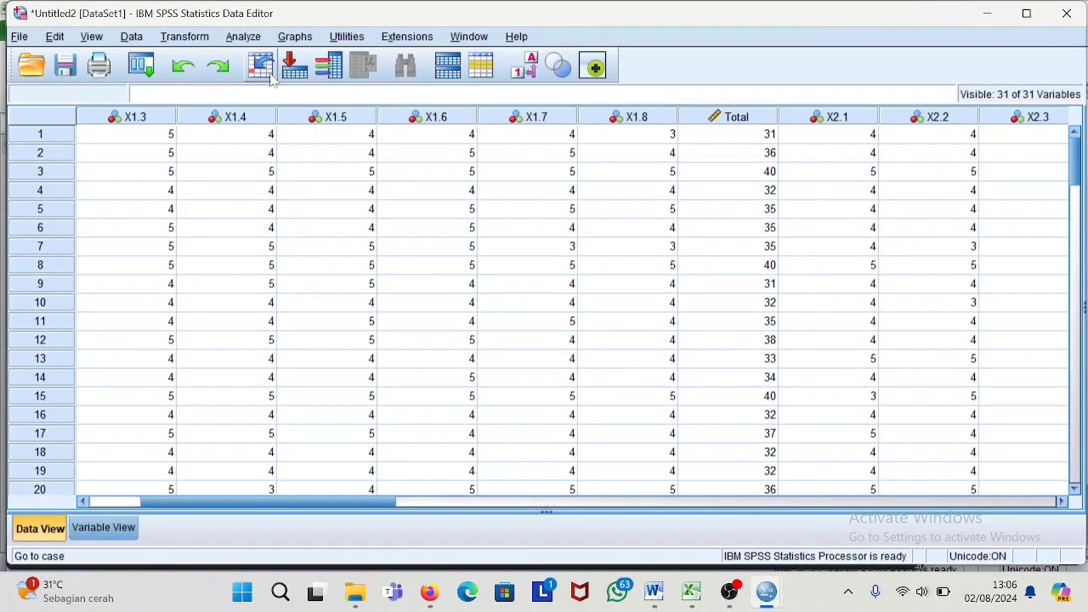
pyautogui.click(243, 37)
pyautogui.moveTo(281, 336)
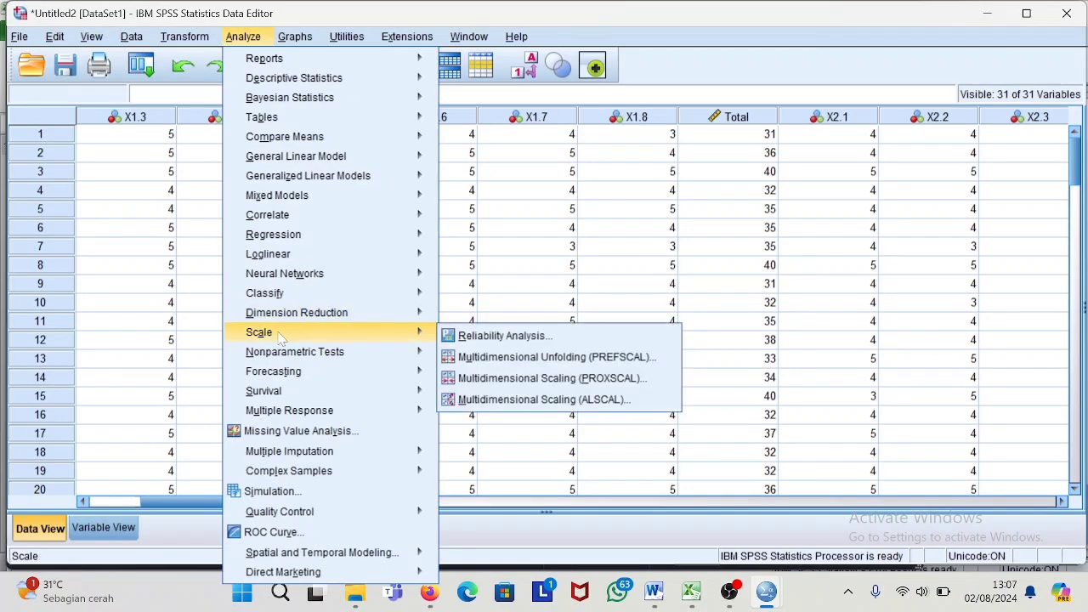
pyautogui.click(460, 340)
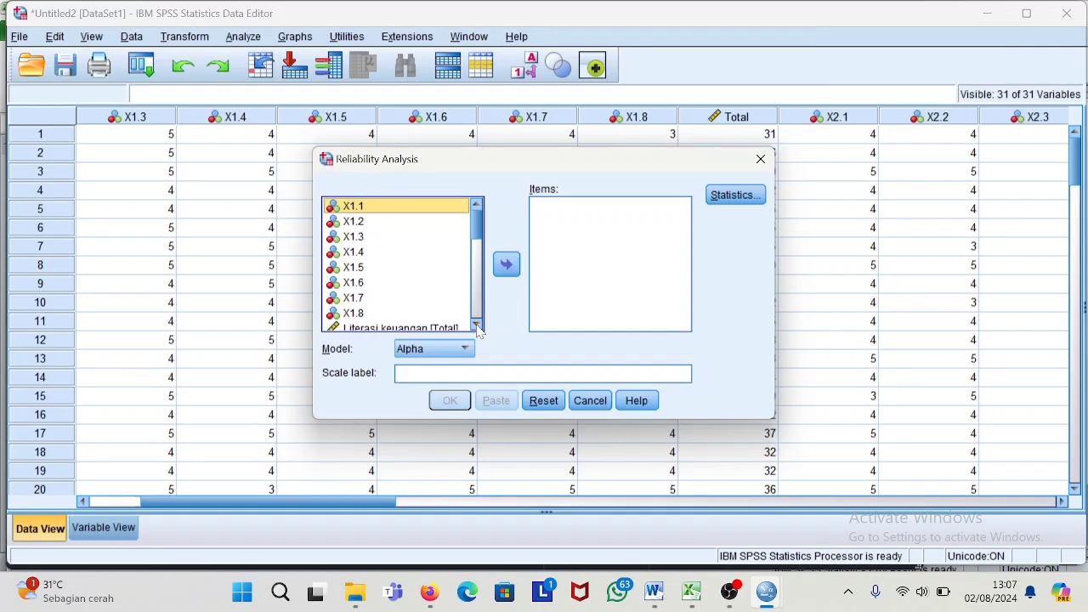
# Add X1.1 through X1.8 to the reliability items with the Alpha model and open the statistics settings
pyautogui.click(506, 265)
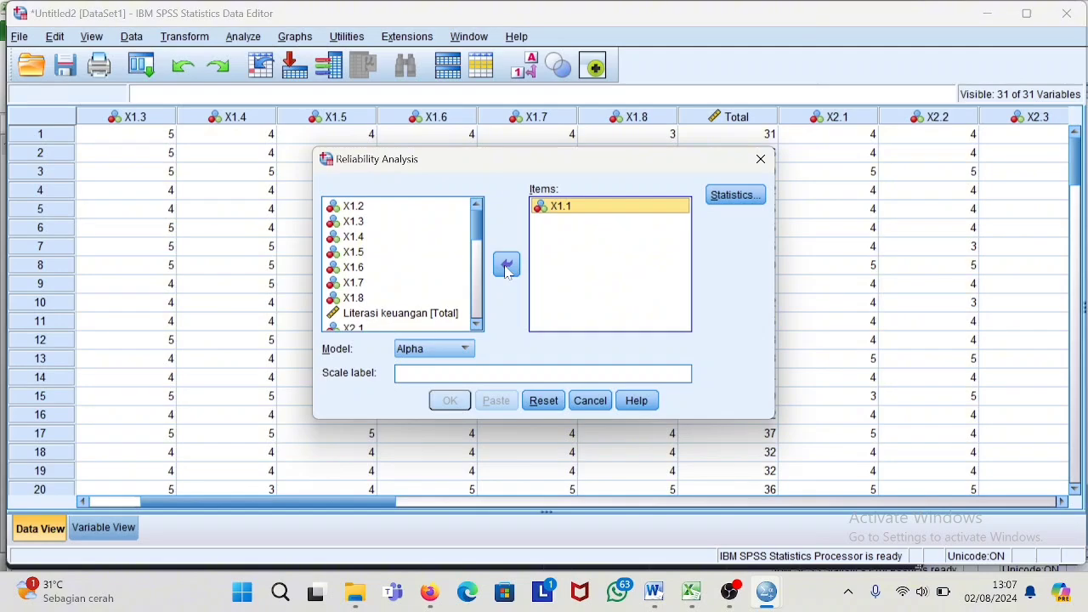
pyautogui.click(508, 270)
pyautogui.click(508, 270)
pyautogui.click(507, 270)
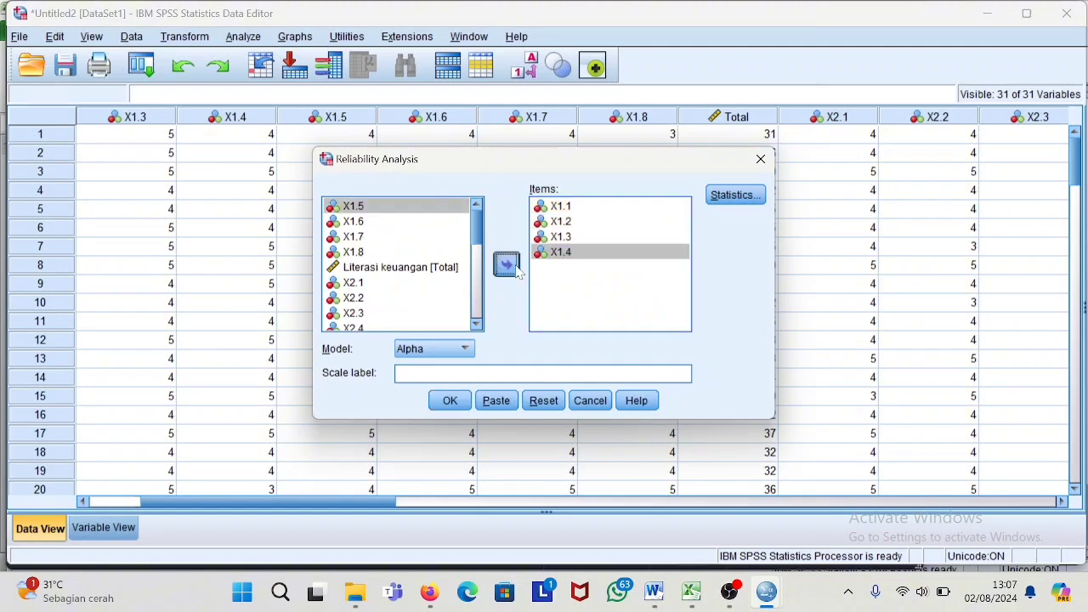
pyautogui.click(508, 271)
pyautogui.click(507, 270)
pyautogui.click(507, 271)
pyautogui.click(508, 270)
pyautogui.click(737, 195)
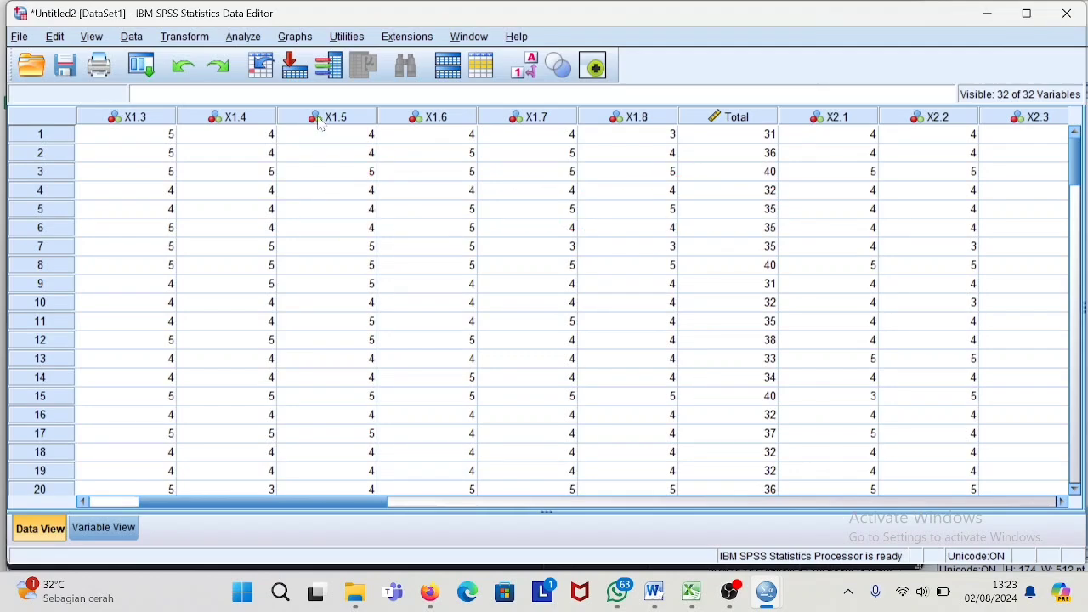
# Open the Linear Regression analysis and look through its list of available variables
pyautogui.click(243, 37)
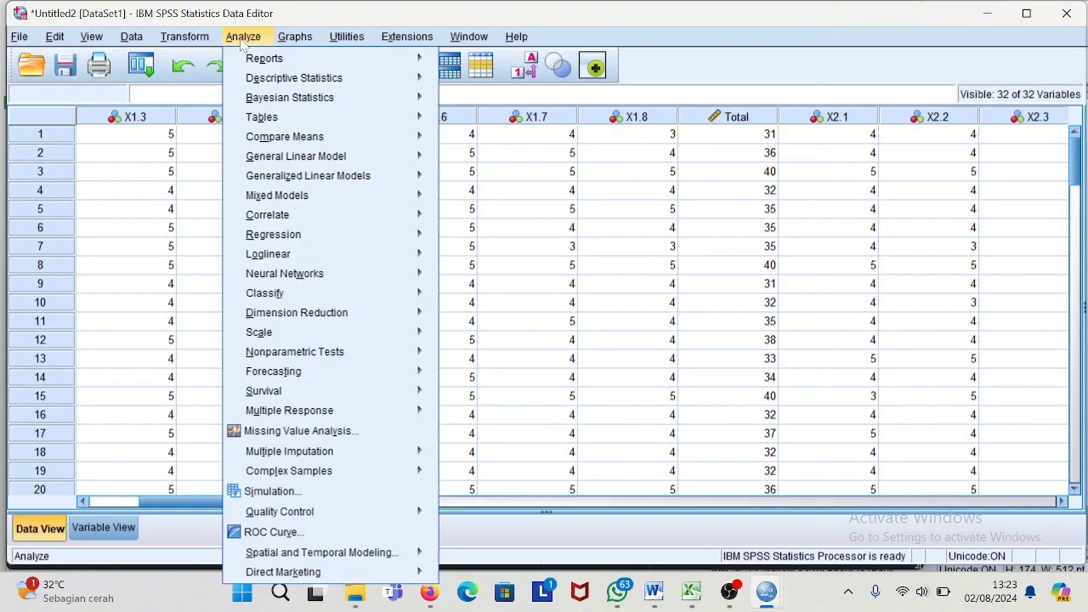
pyautogui.moveTo(287, 242)
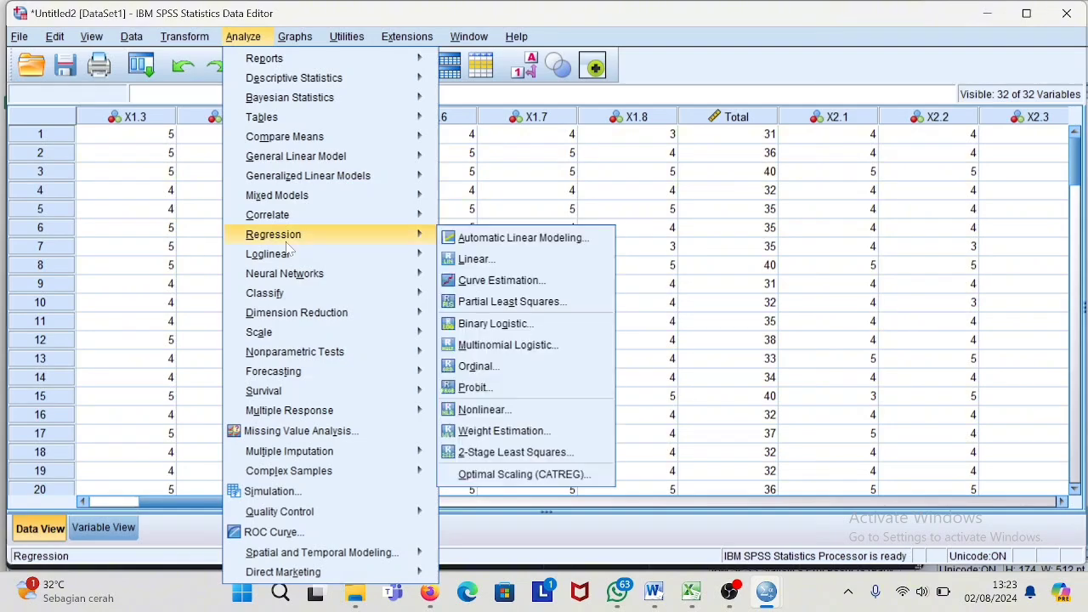
pyautogui.click(475, 258)
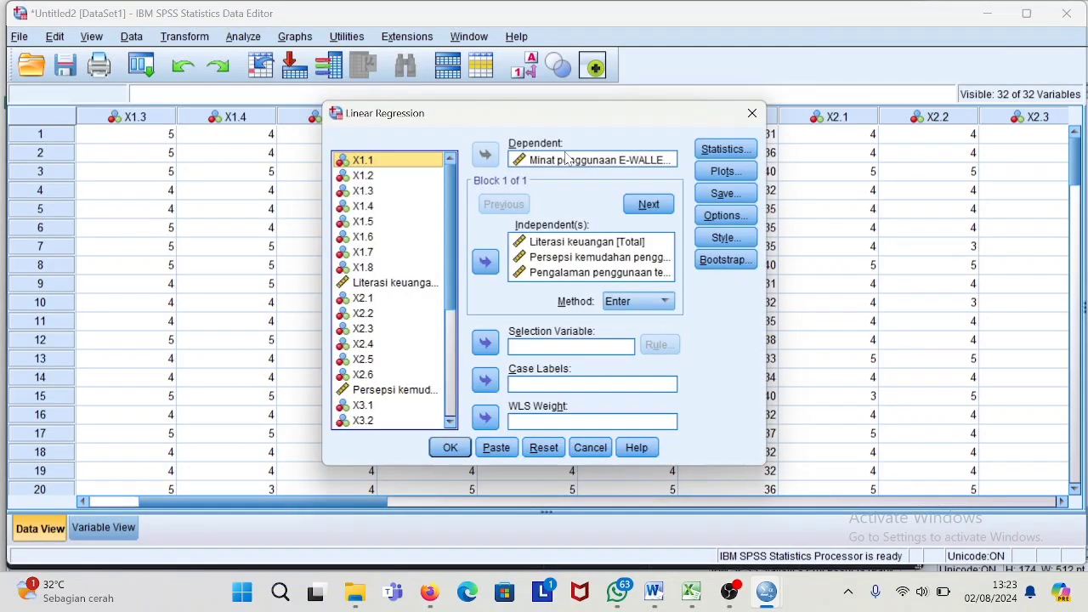
pyautogui.moveTo(451, 285); pyautogui.dragTo(452, 422)
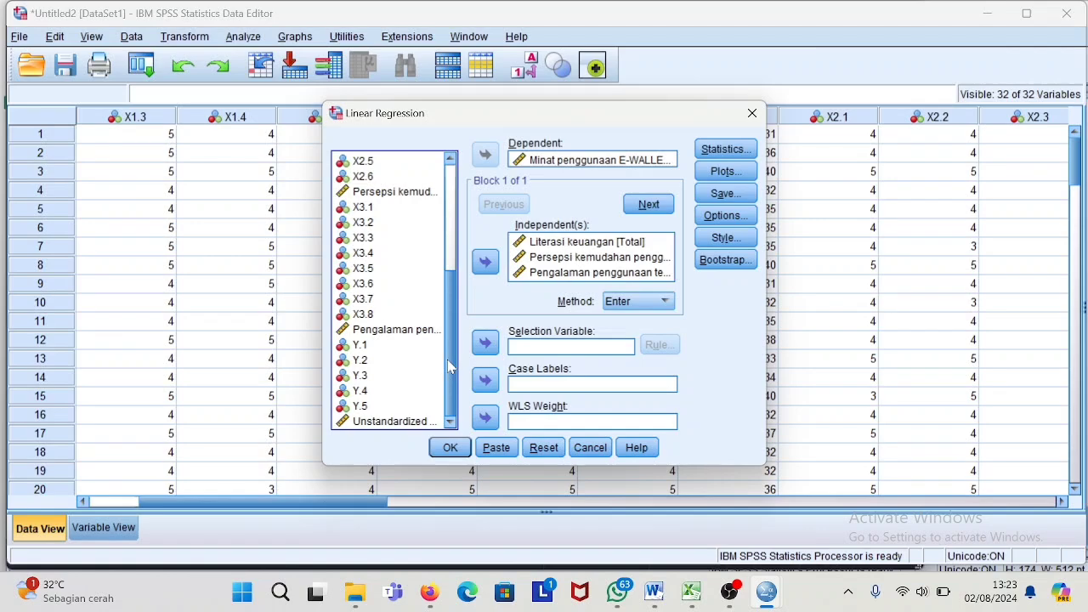
pyautogui.moveTo(450, 366); pyautogui.dragTo(457, 165)
pyautogui.click(455, 162)
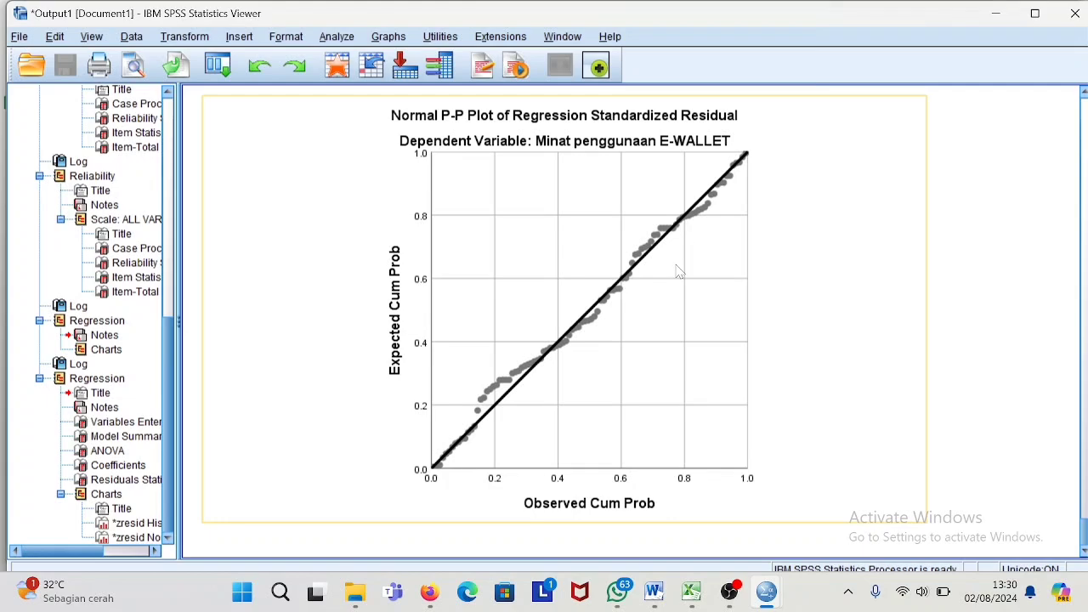
# Return to the data editor and open the legacy One-Sample Kolmogorov-Smirnov test
pyautogui.moveTo(766, 592)
pyautogui.click(913, 505)
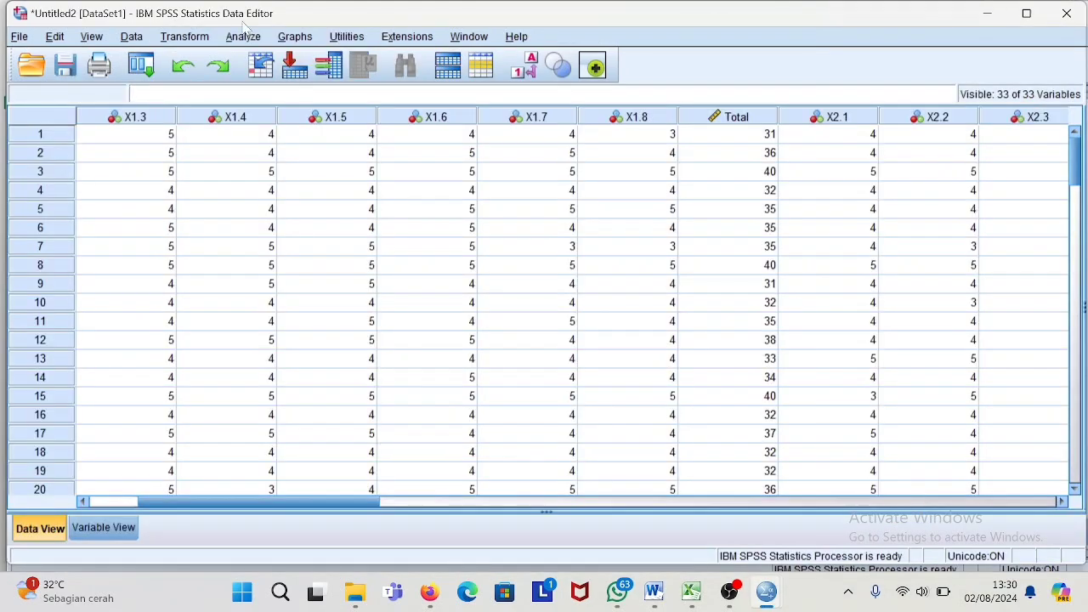
pyautogui.click(244, 36)
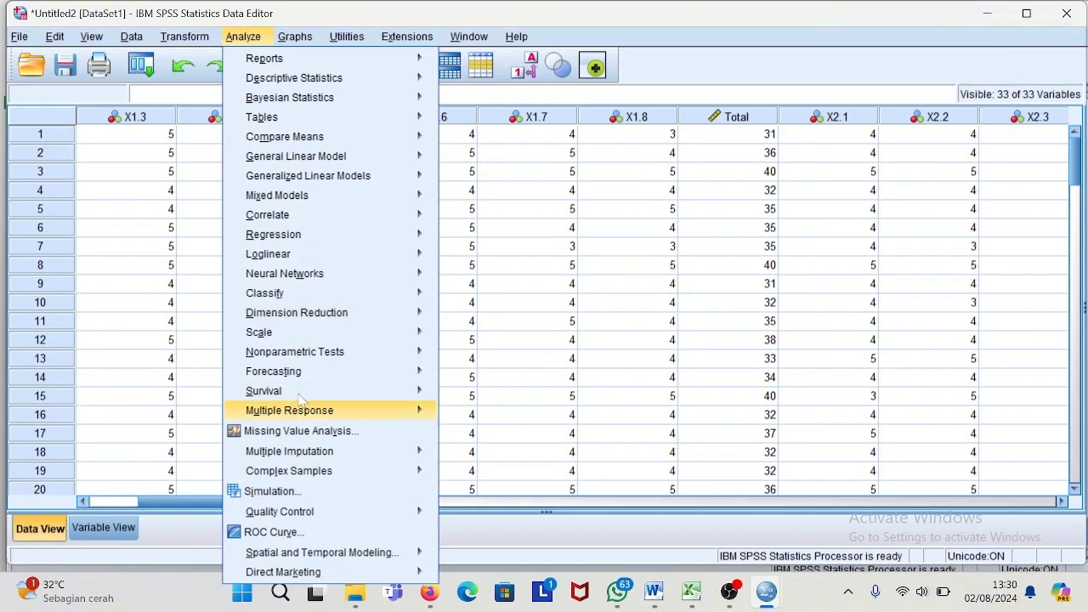
pyautogui.moveTo(292, 356)
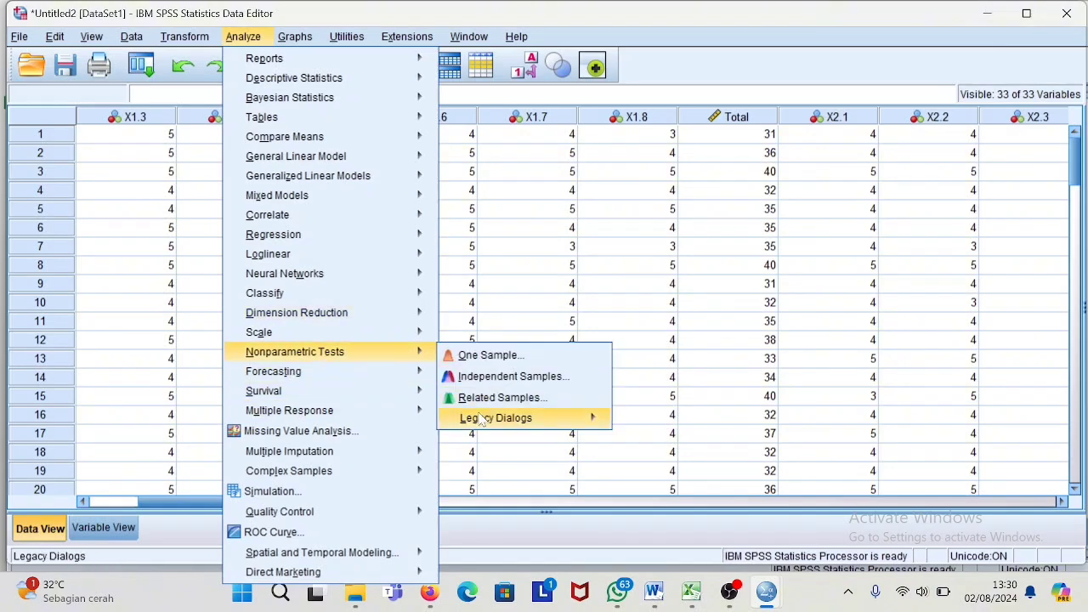
pyautogui.moveTo(482, 420)
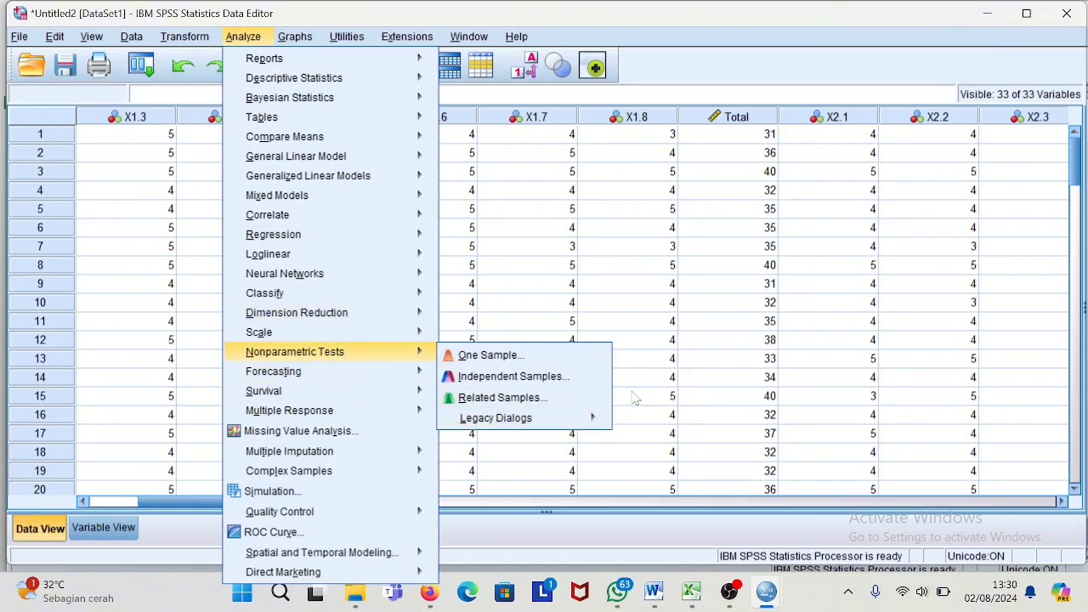
pyautogui.click(664, 330)
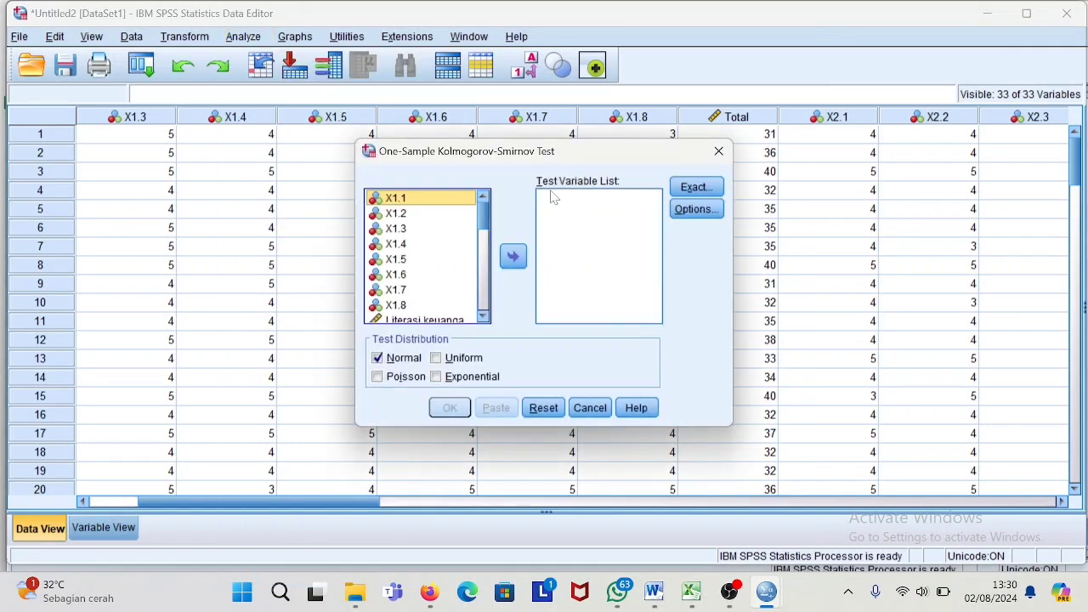
# Run the Kolmogorov-Smirnov test on the last Unstandardized Residual variable against the Normal distribution
pyautogui.scroll(-4, 484, 318)
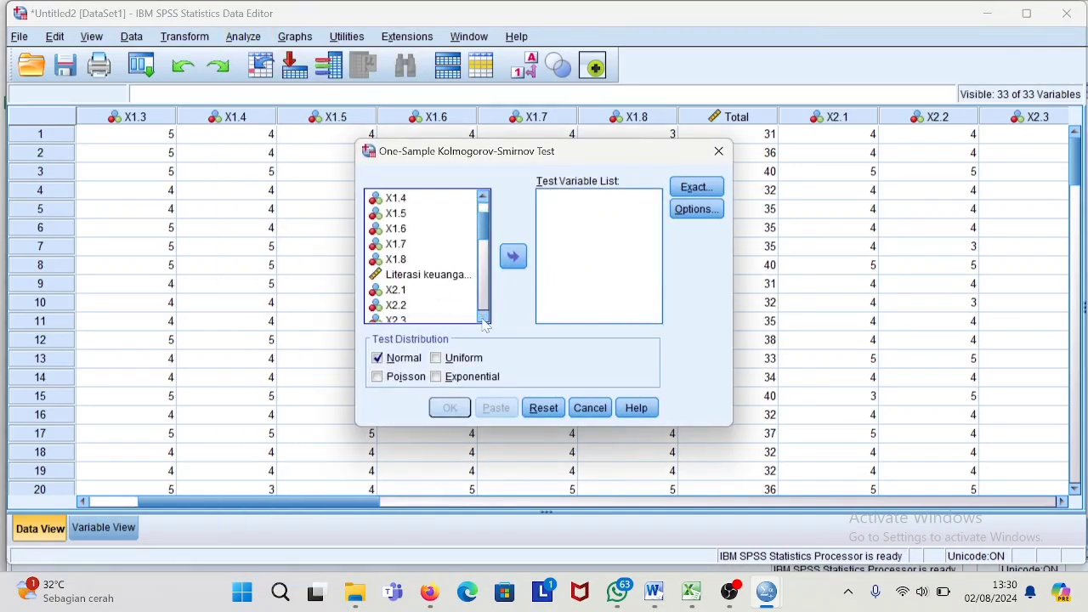
pyautogui.scroll(-5, 485, 325)
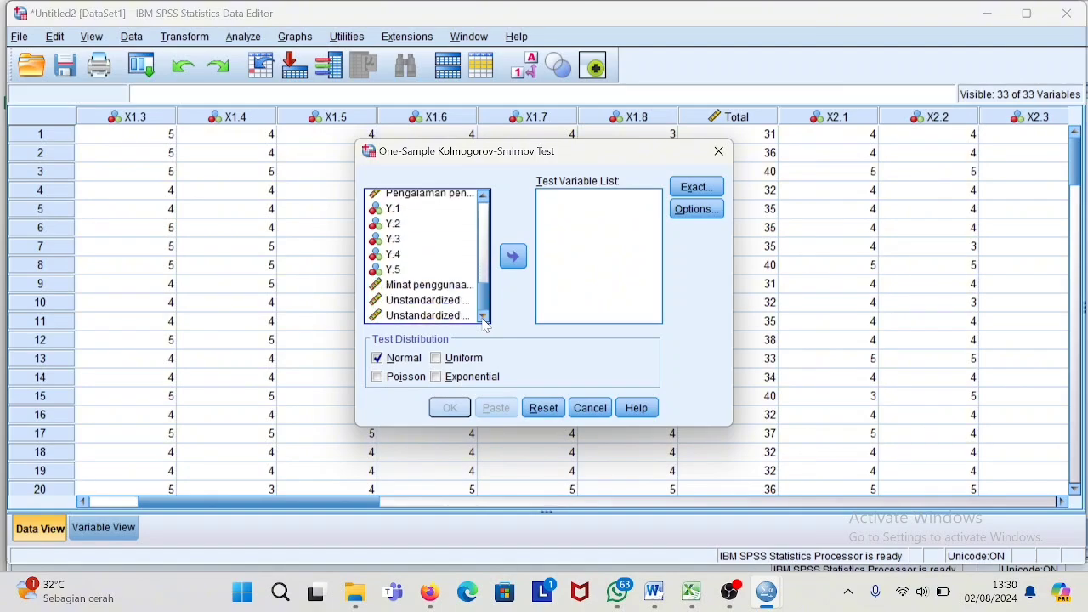
pyautogui.click(450, 317)
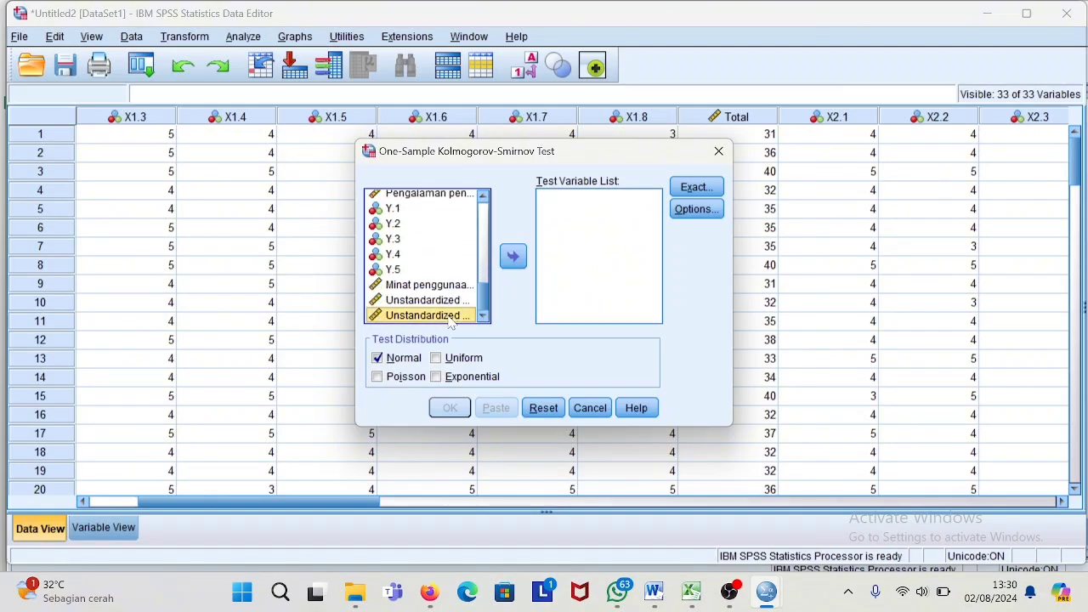
pyautogui.click(514, 256)
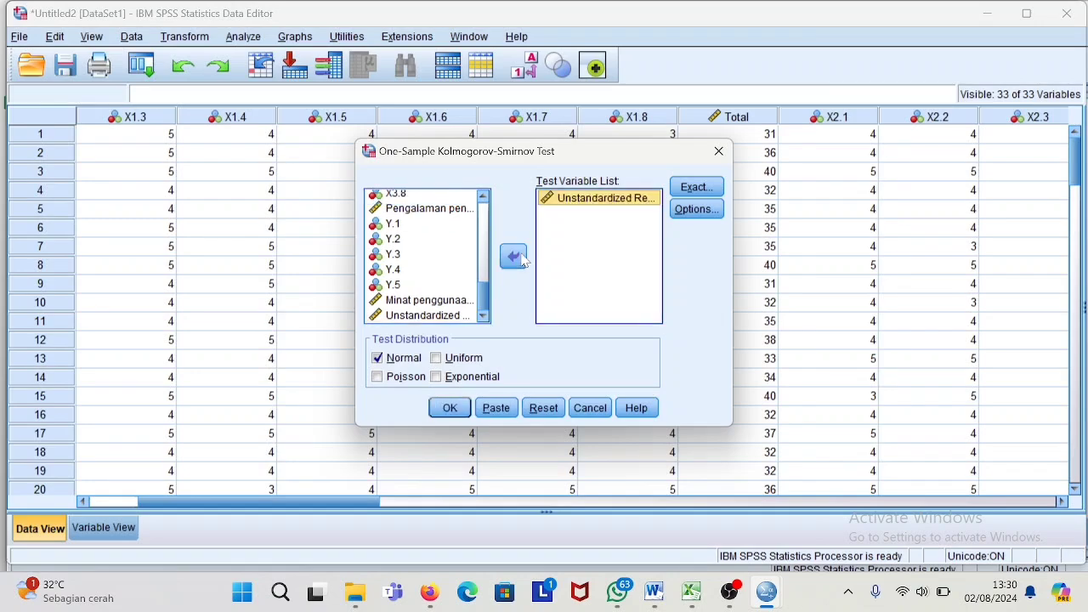
pyautogui.click(441, 411)
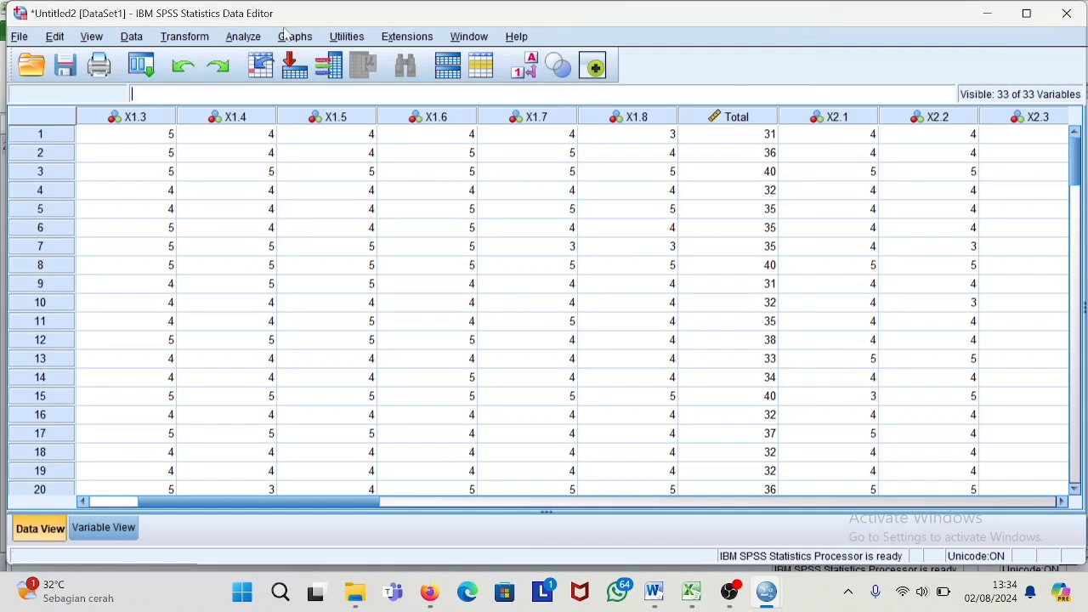
# Open Linear Regression and limit its statistics to Covariance matrix and Collinearity diagnostics, with Estimates and Model fit turned off
pyautogui.click(234, 40)
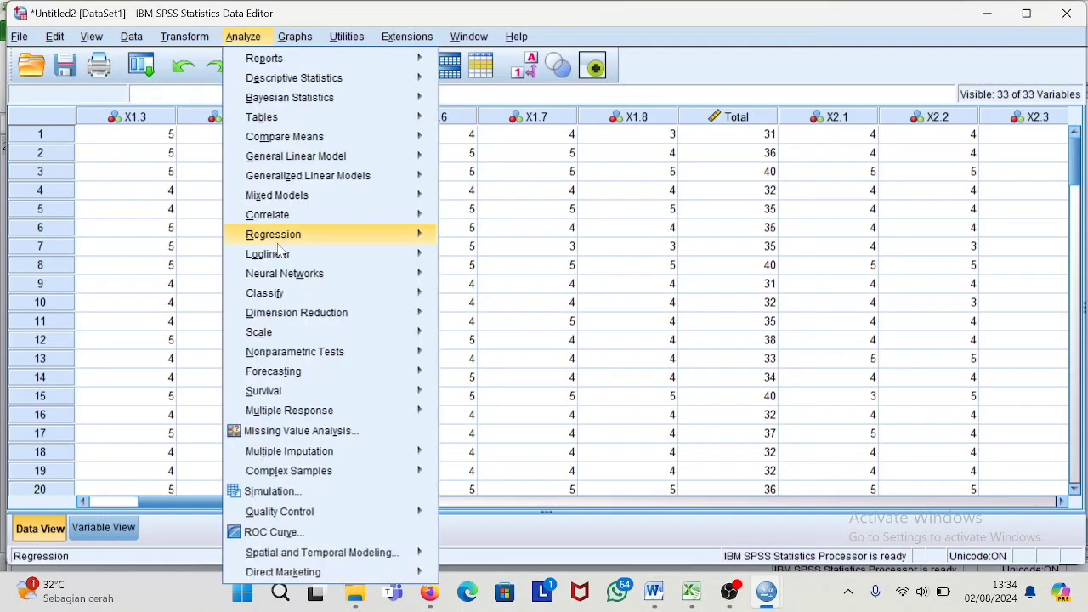
pyautogui.moveTo(278, 242)
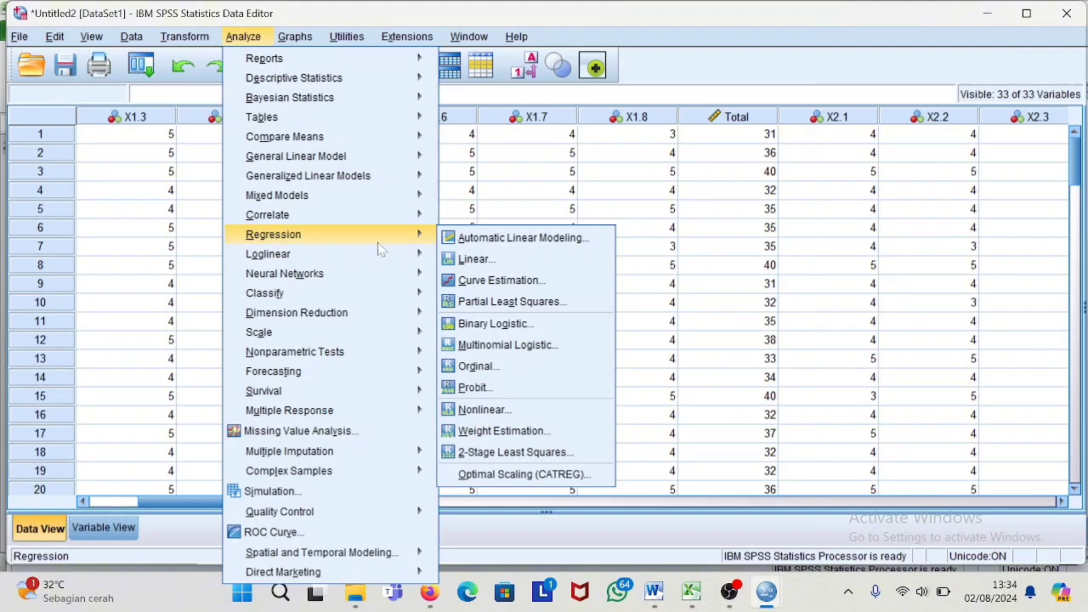
pyautogui.click(477, 269)
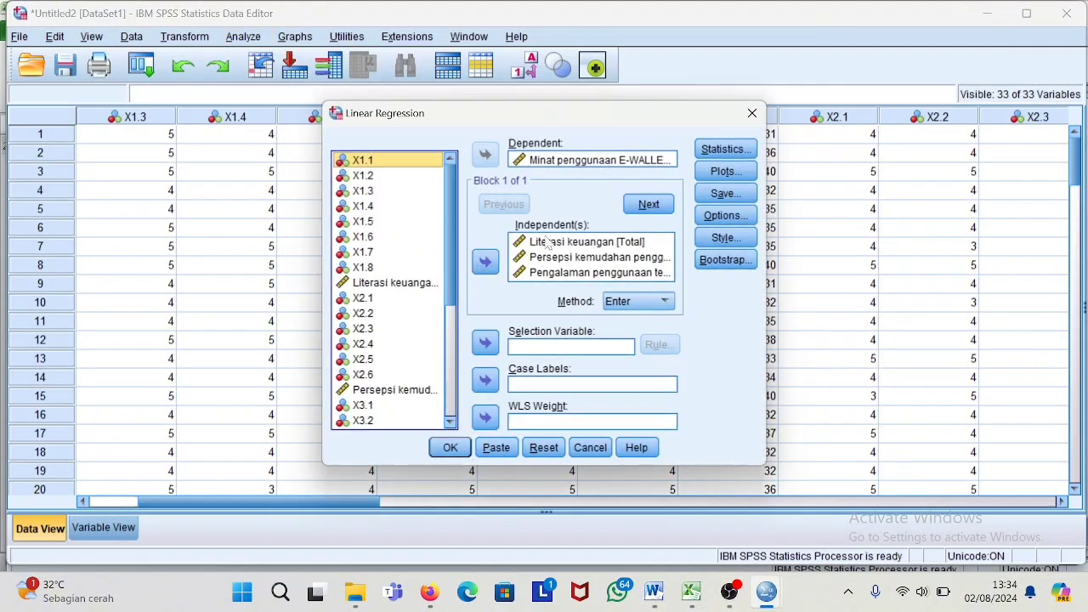
pyautogui.click(721, 152)
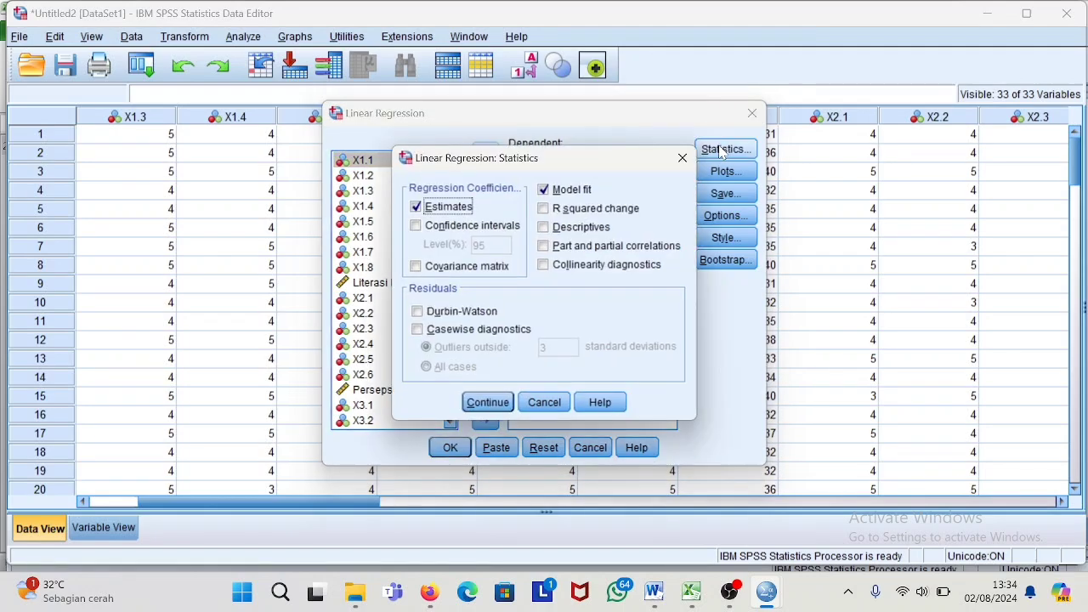
pyautogui.click(546, 190)
pyautogui.click(416, 266)
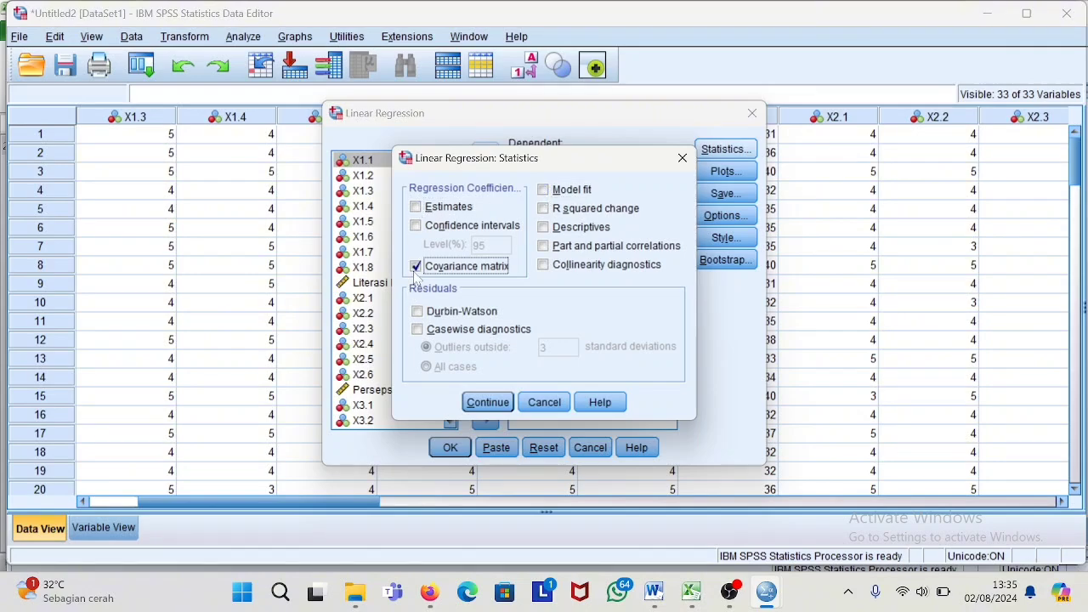
pyautogui.click(544, 266)
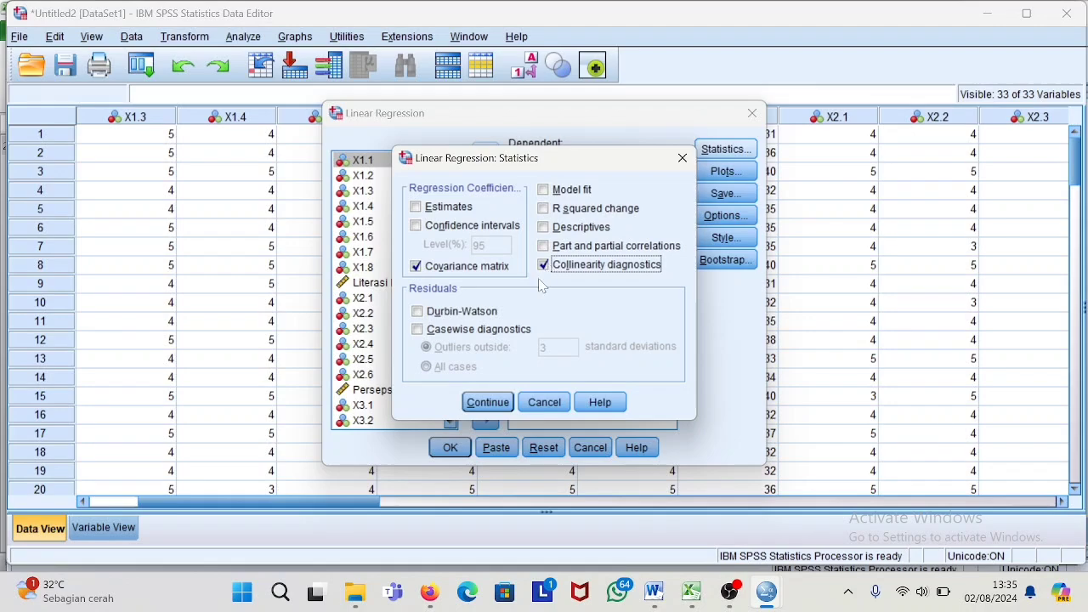
pyautogui.click(485, 403)
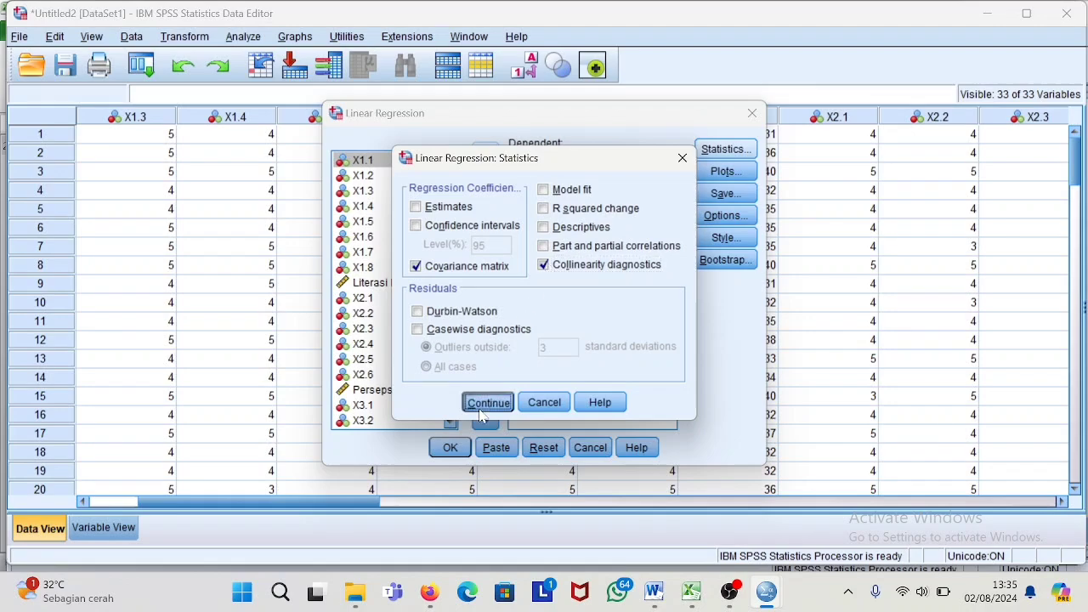
# Turn off the Histogram and Normal probability plot for the regression's standardized residuals
pyautogui.click(725, 172)
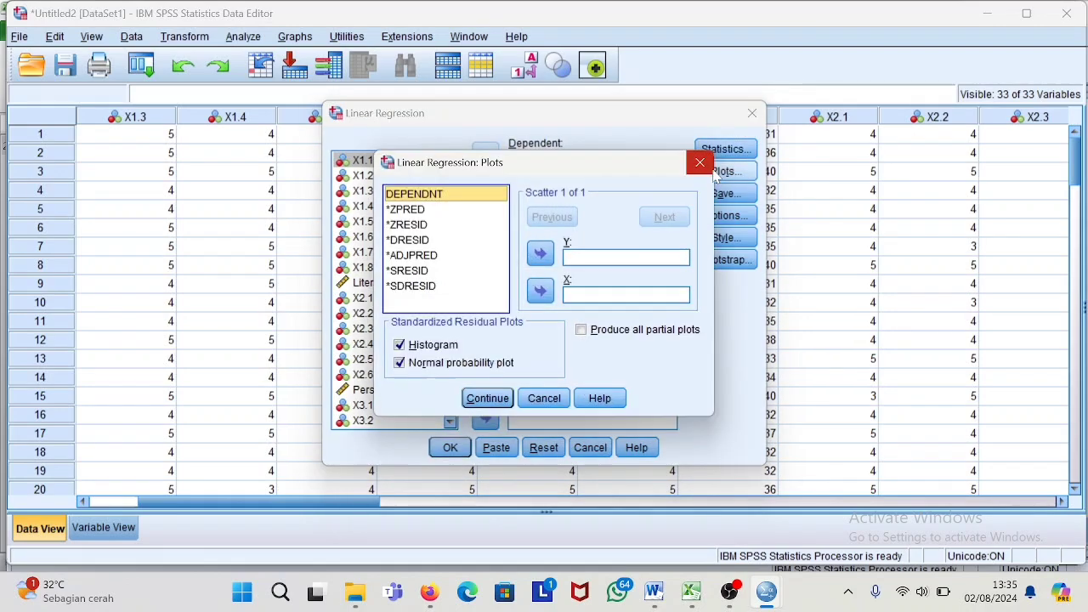
pyautogui.click(412, 345)
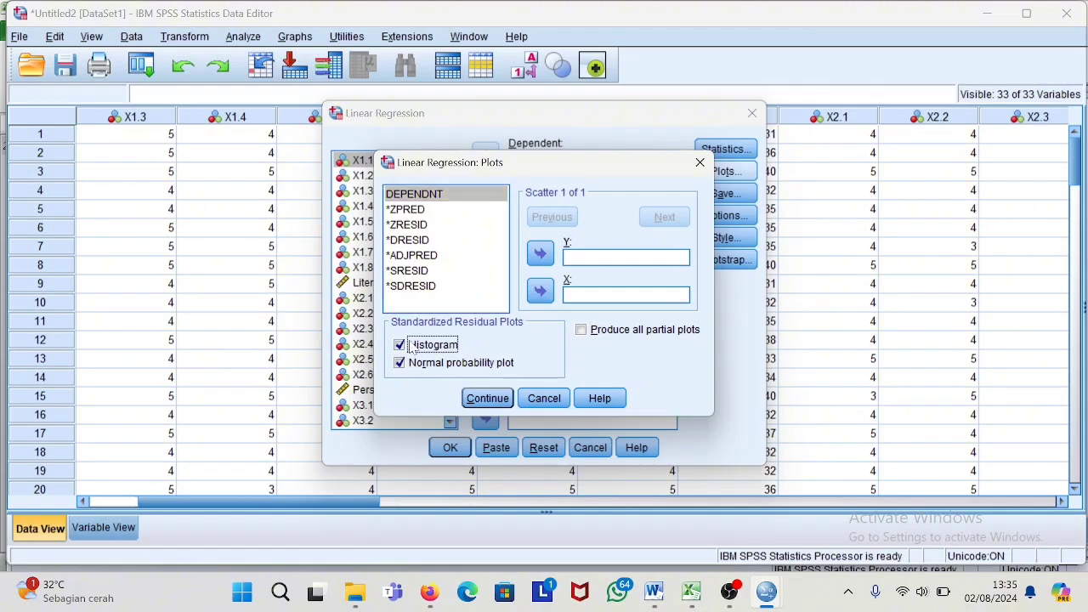
pyautogui.click(399, 364)
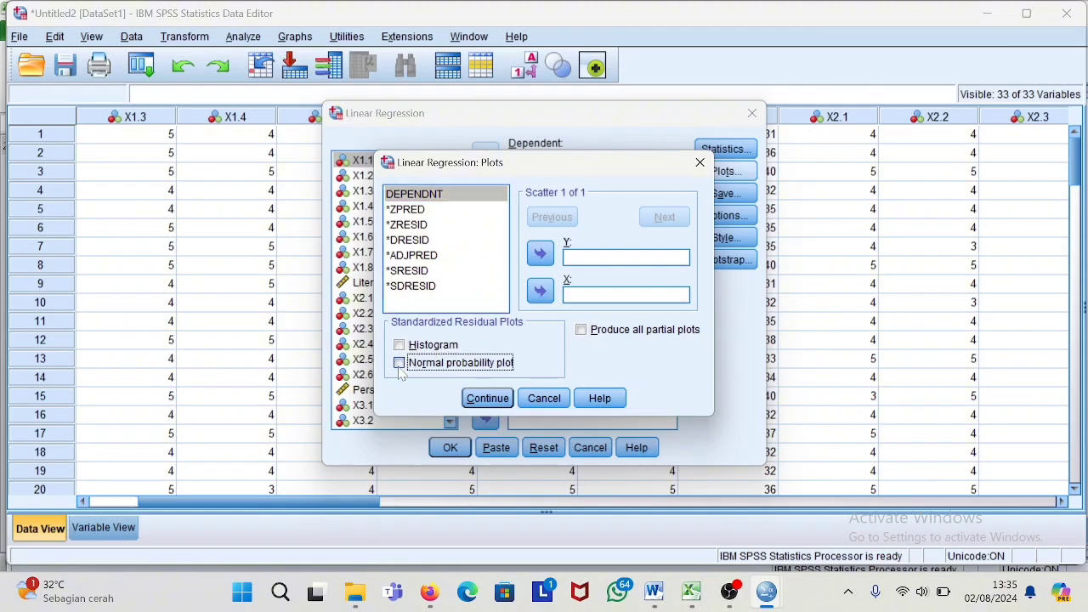
pyautogui.click(498, 400)
# Turn off saving of Unstandardized residuals and run the linear regression for the collinearity output
pyautogui.click(724, 193)
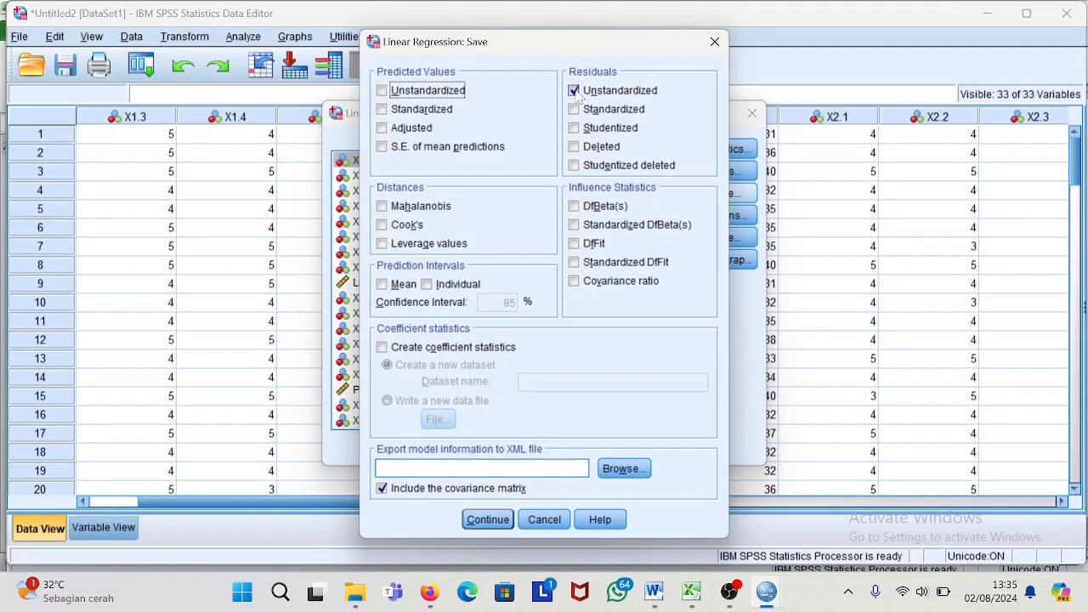
pyautogui.click(575, 92)
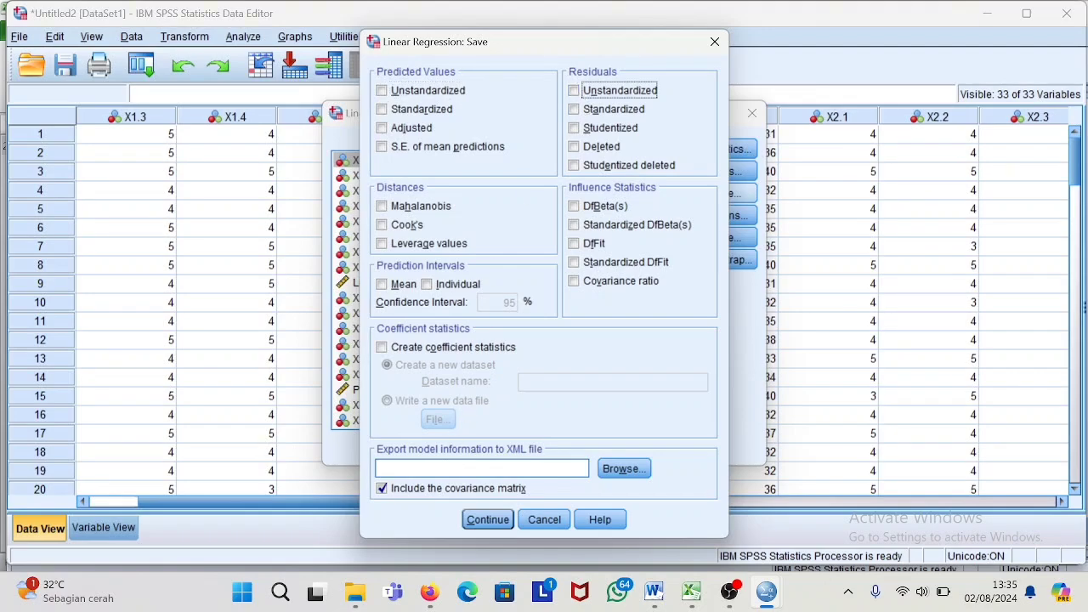
pyautogui.click(487, 520)
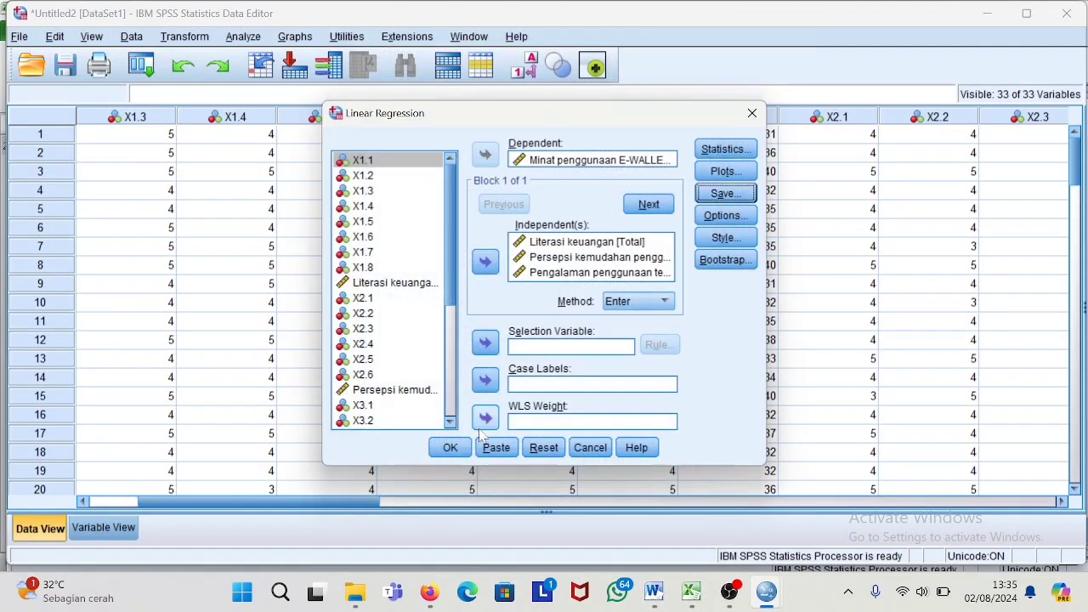
pyautogui.click(451, 447)
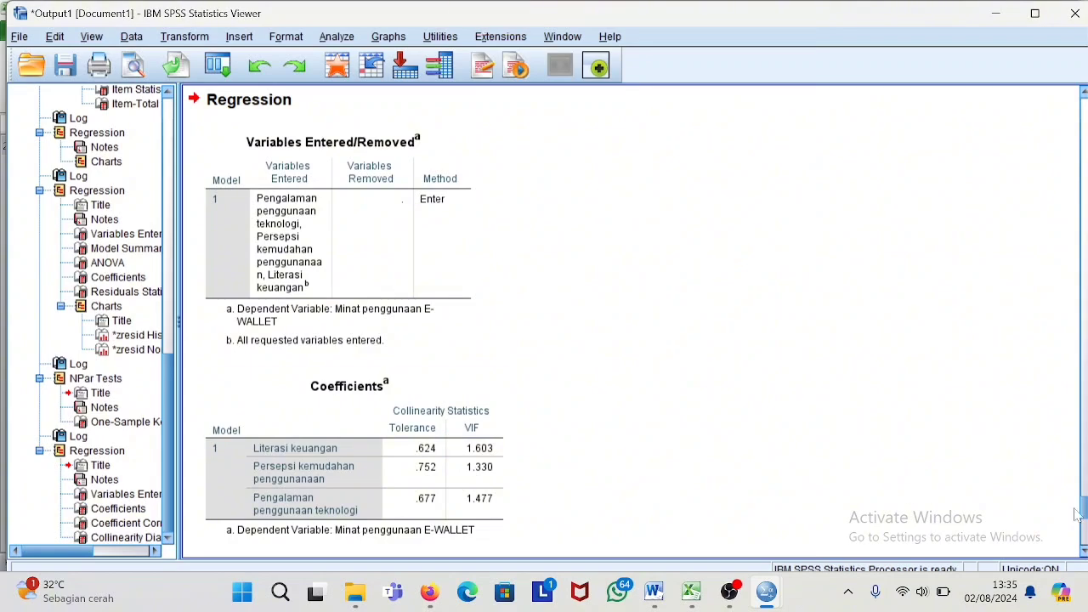
pyautogui.scroll(-4, 1078, 513)
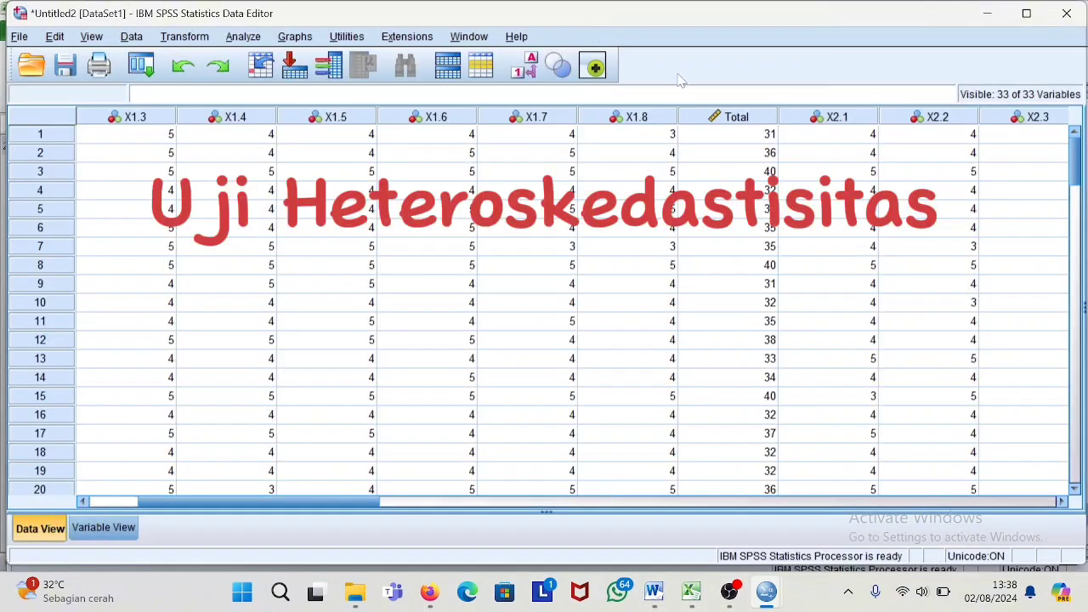
# Reopen Linear Regression and set its statistics to Estimates and Model fit only, without Covariance matrix and Collinearity diagnostics
pyautogui.click(252, 39)
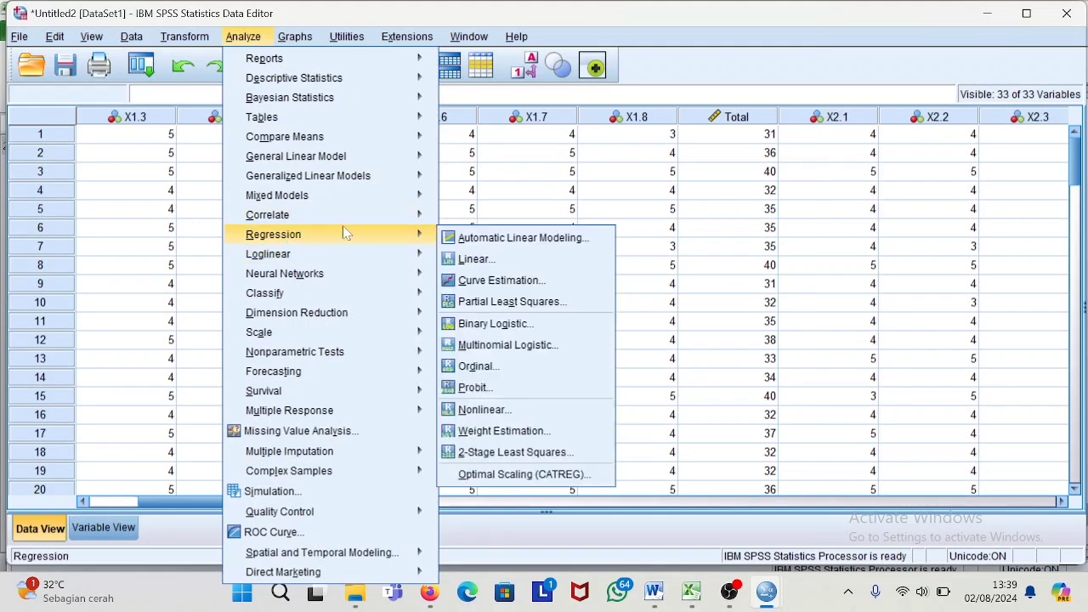
pyautogui.moveTo(408, 236)
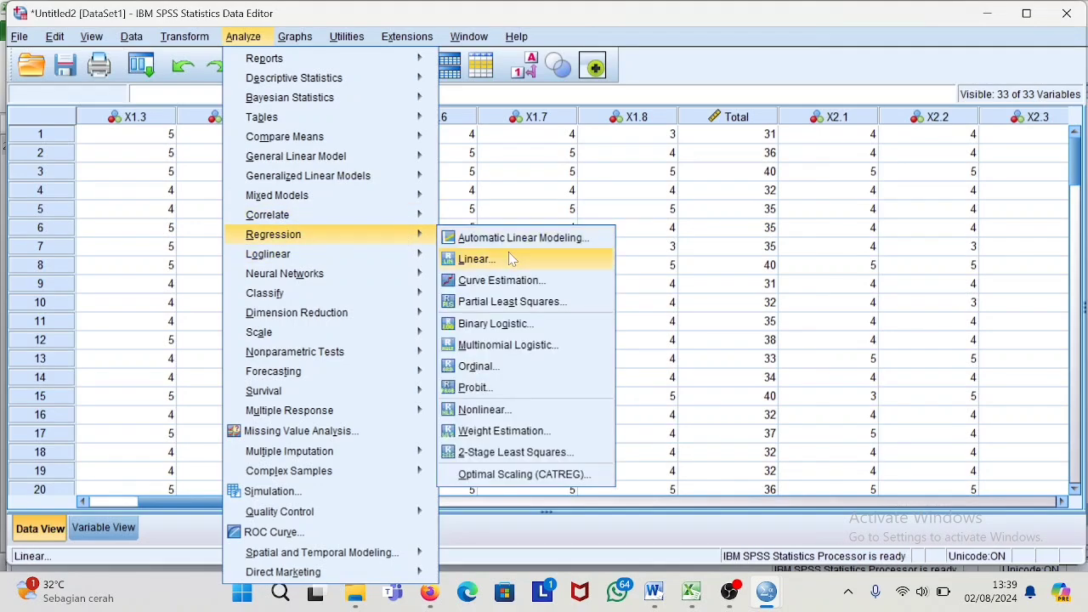
pyautogui.click(510, 253)
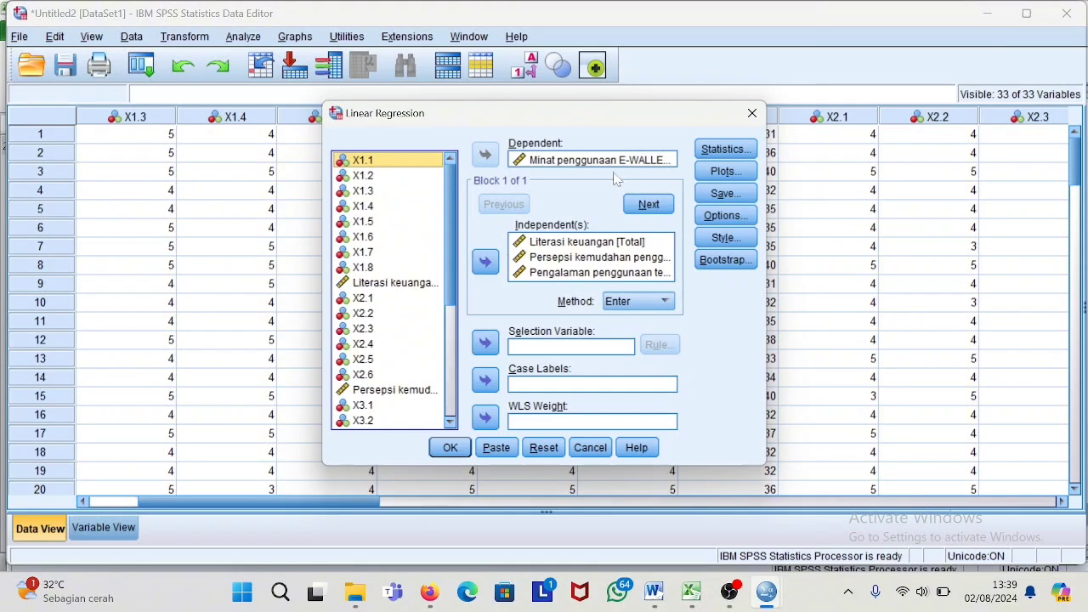
pyautogui.click(717, 156)
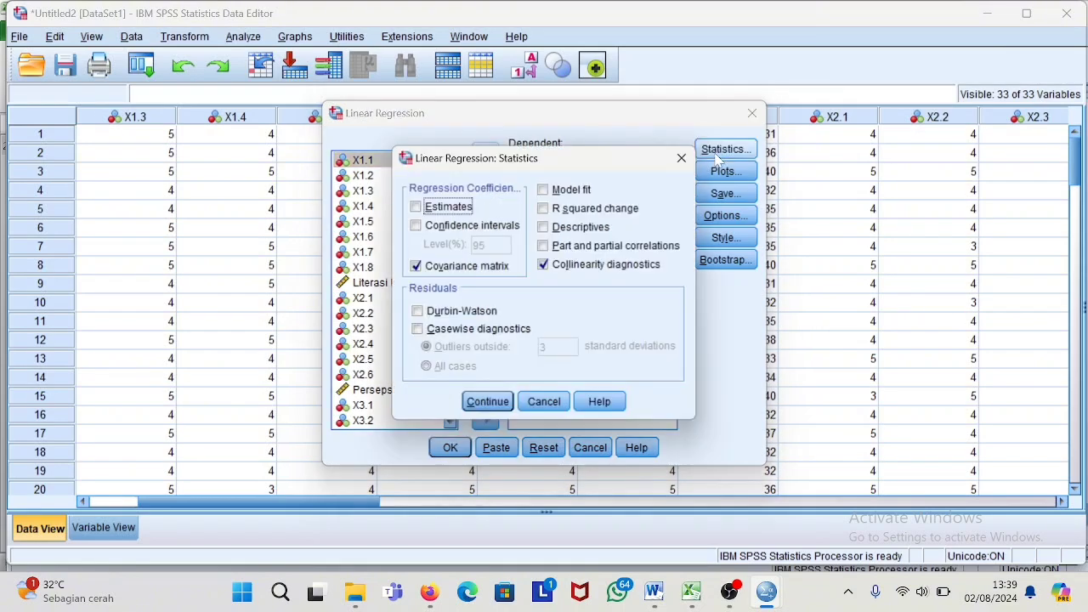
pyautogui.click(544, 264)
pyautogui.click(415, 267)
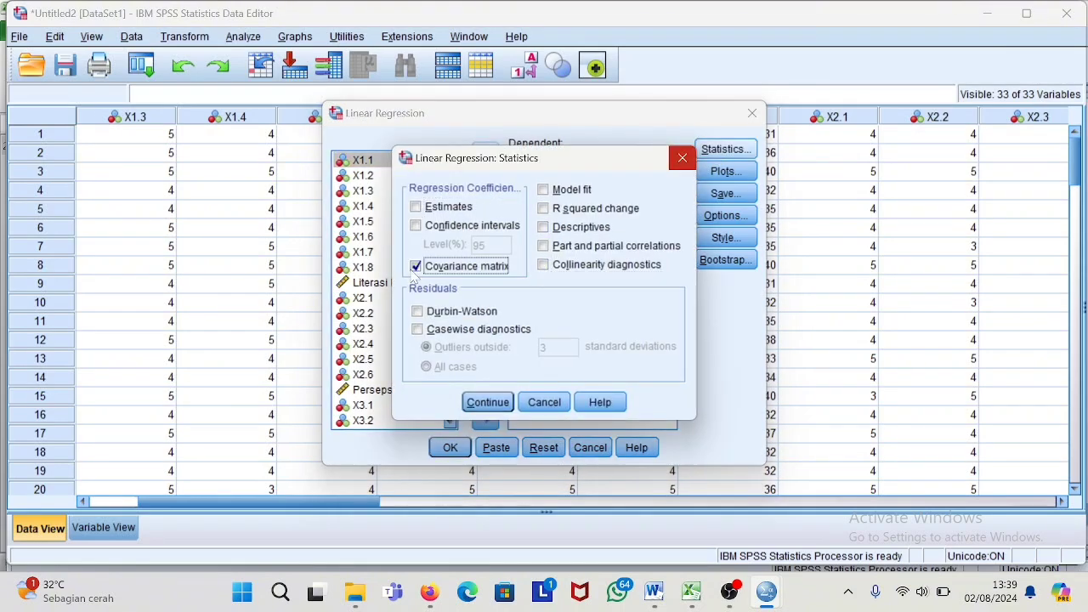
pyautogui.click(416, 207)
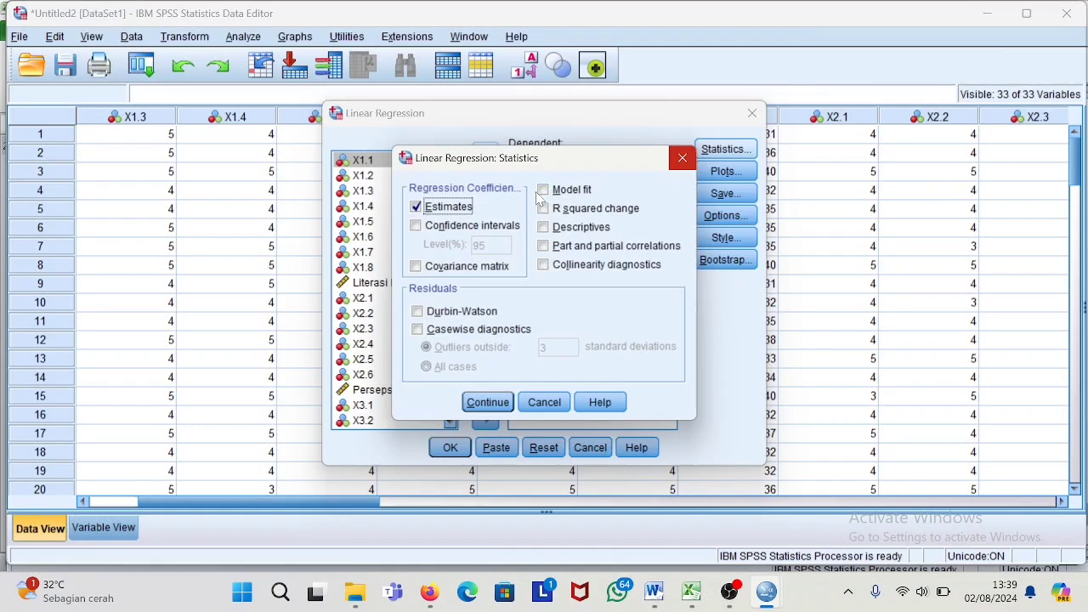
pyautogui.click(542, 191)
pyautogui.click(488, 402)
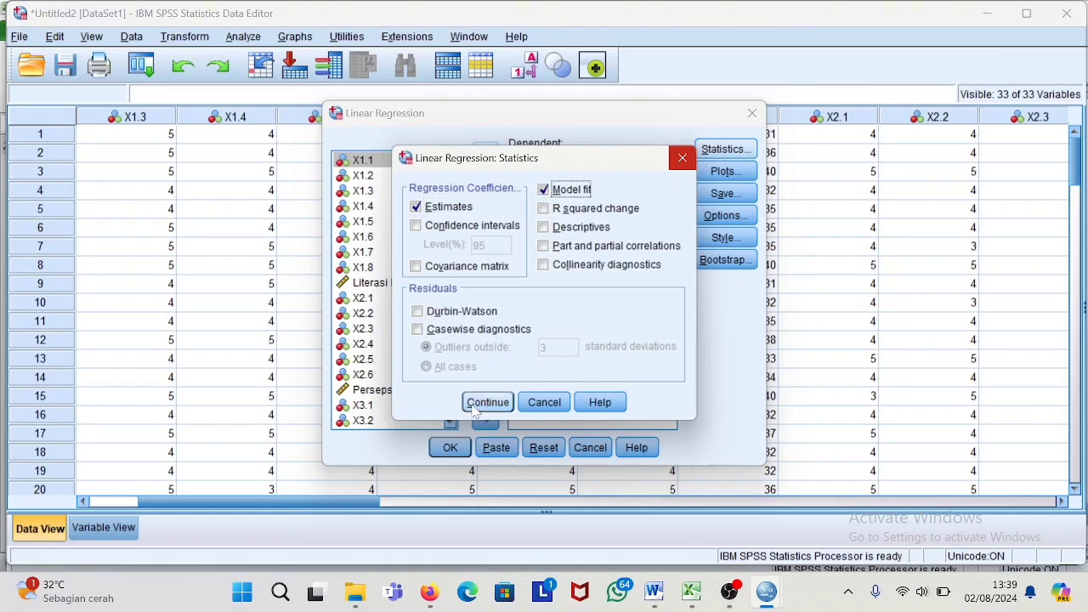
# Define a regression scatterplot with *SRESID as Y and *ZPRED as X
pyautogui.click(725, 171)
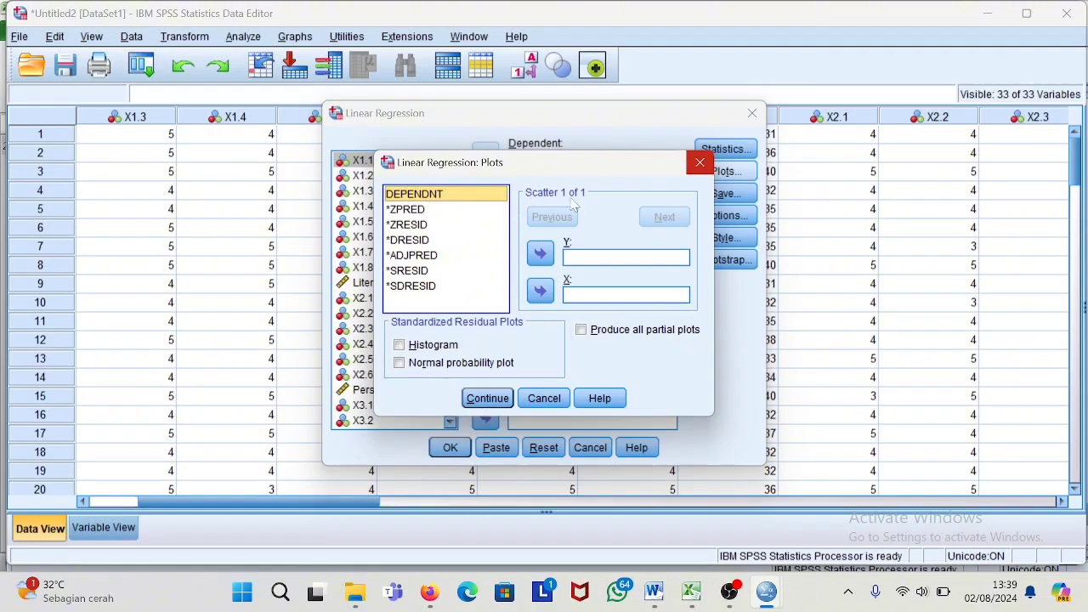
pyautogui.click(590, 259)
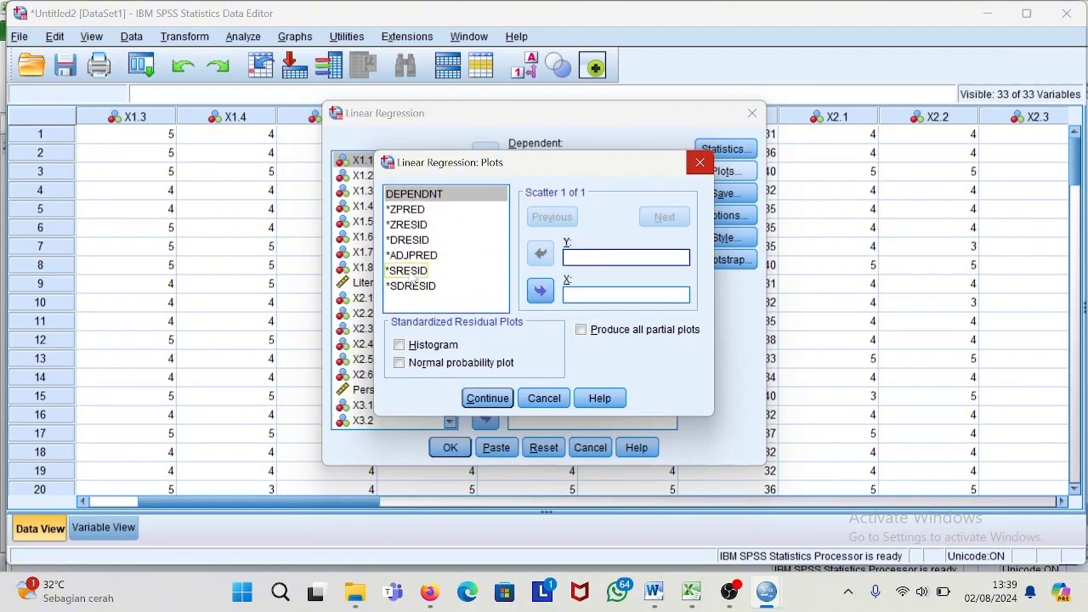
pyautogui.click(413, 271)
pyautogui.click(541, 253)
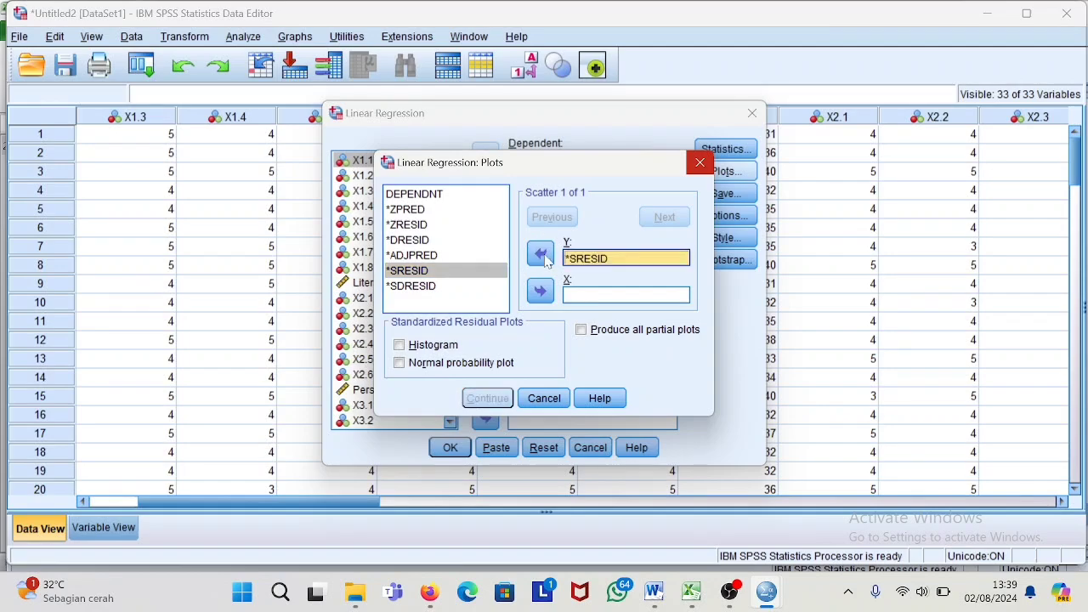
pyautogui.click(406, 210)
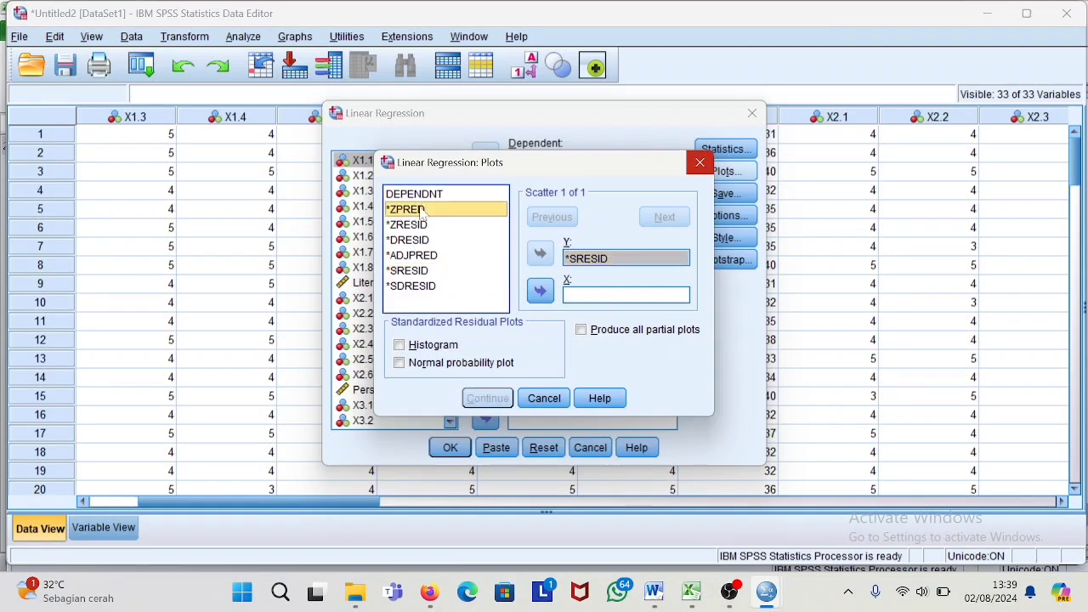
pyautogui.click(541, 292)
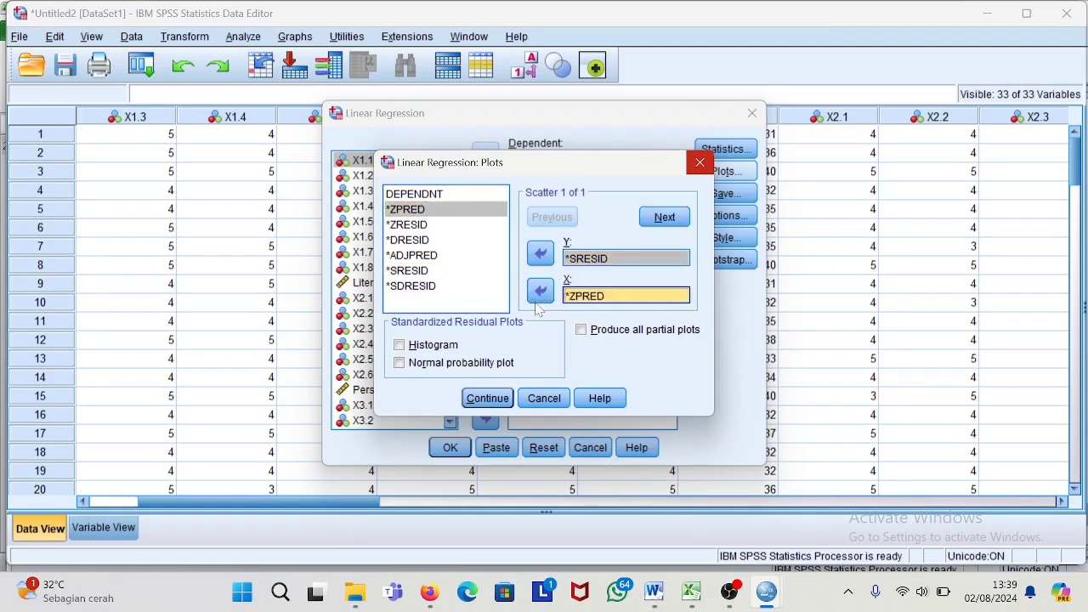
pyautogui.click(484, 399)
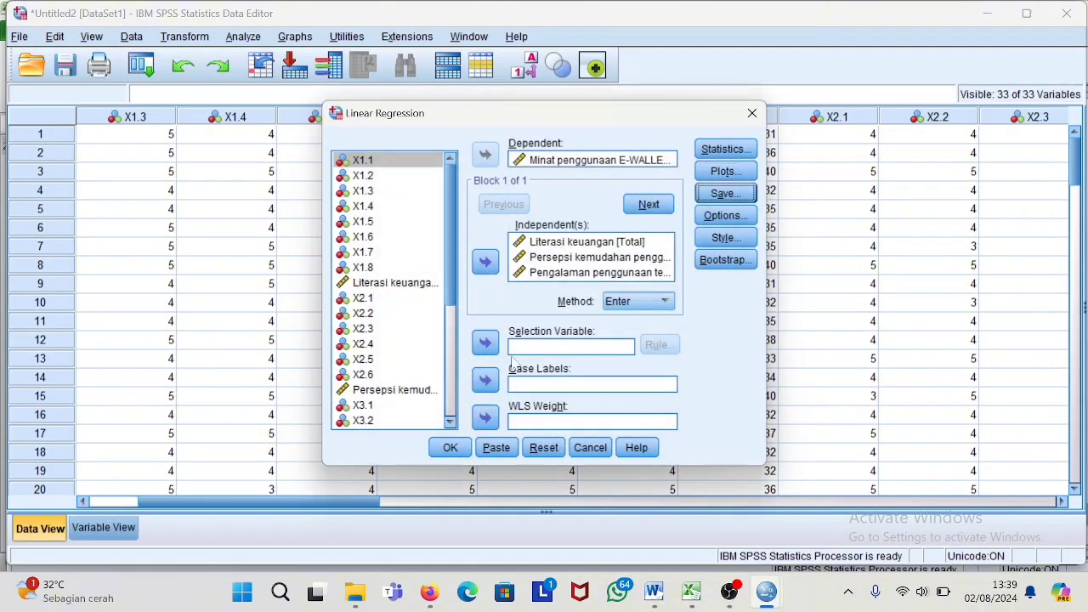
# Run the linear regression and examine the residual scatterplot in the output
pyautogui.click(450, 447)
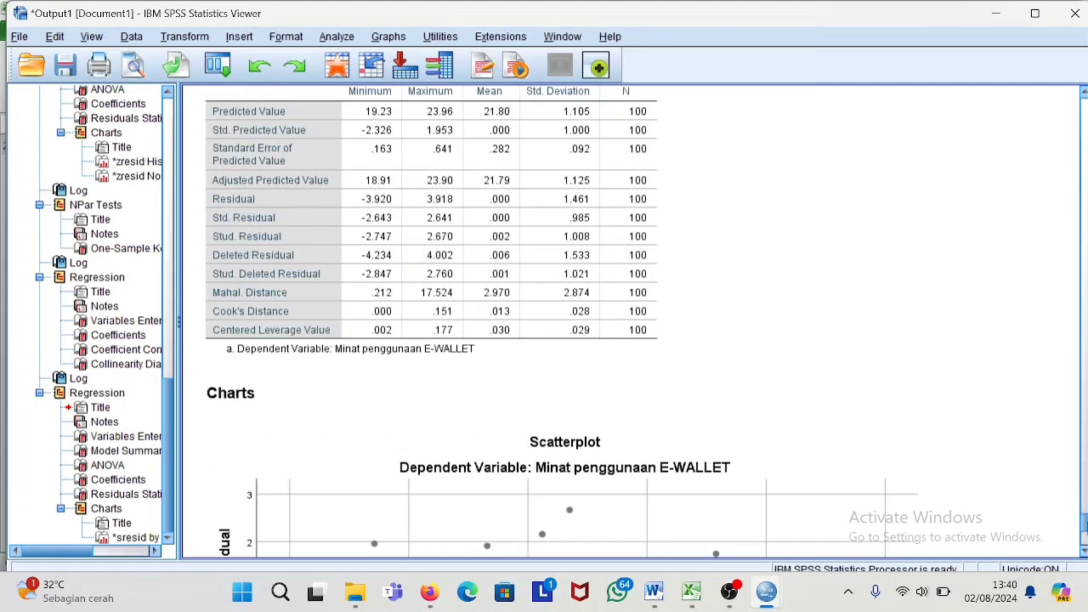
pyautogui.scroll(-5, 1078, 463)
pyautogui.click(582, 380)
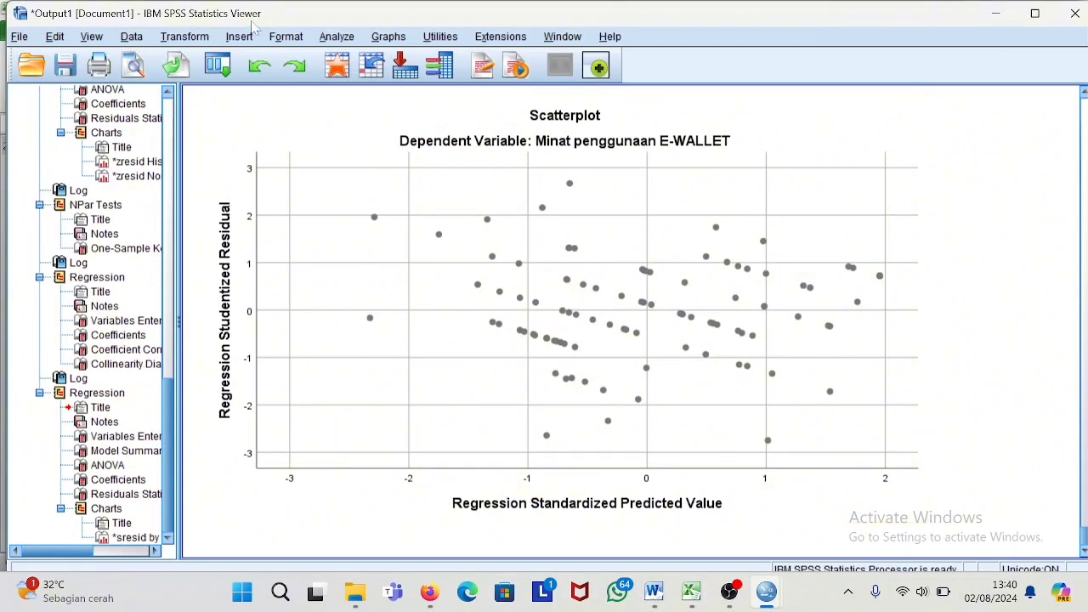
# Open Compute Variable and name the target variable ABRESID
pyautogui.click(201, 41)
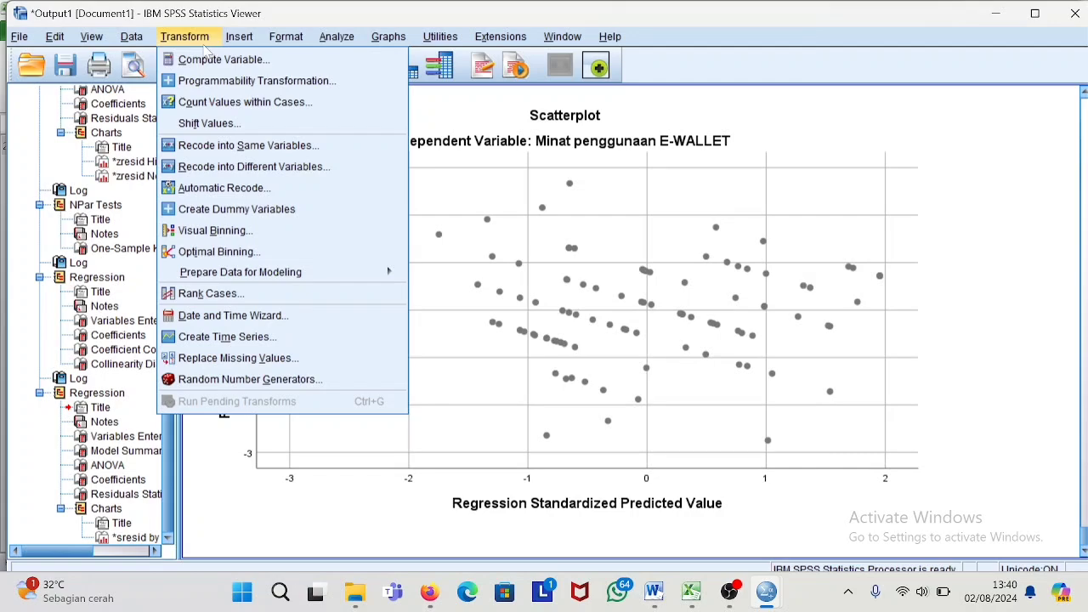
pyautogui.click(252, 59)
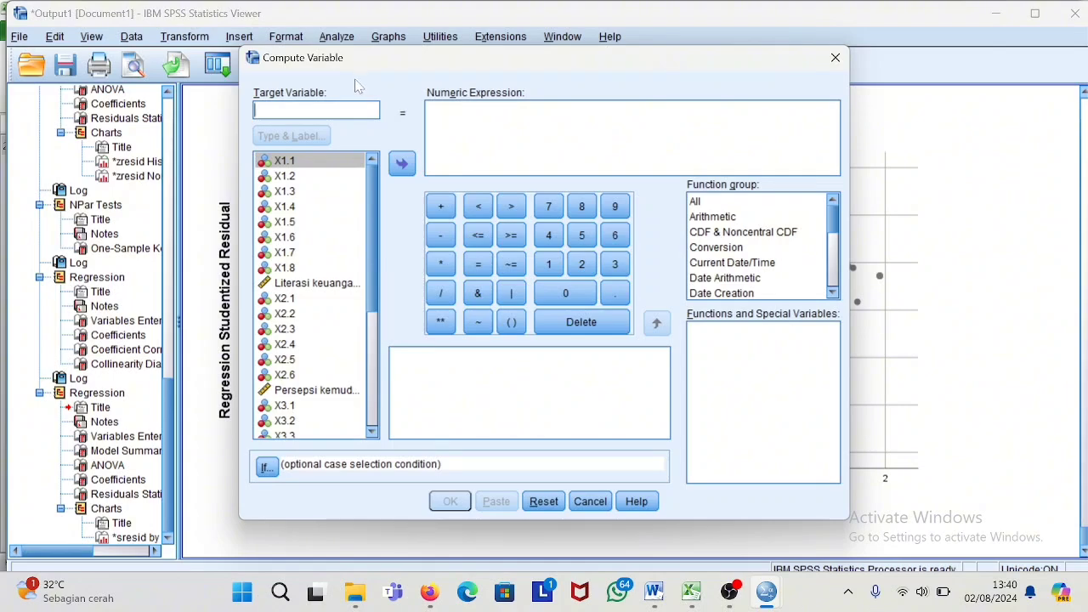
pyautogui.press('capslock')
pyautogui.write('ABRS')
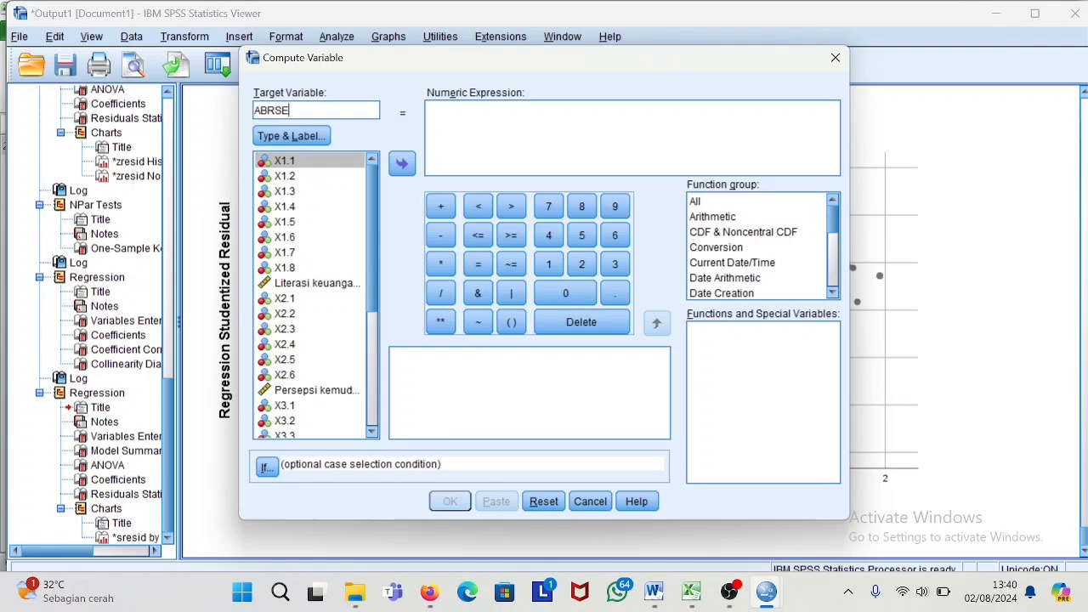
pyautogui.press('BackSpace')
pyautogui.write('ESID')
# Set ABRESID's numeric expression to the arithmetic function ABS of the residual variable RES_1 and compute it
pyautogui.click(430, 128)
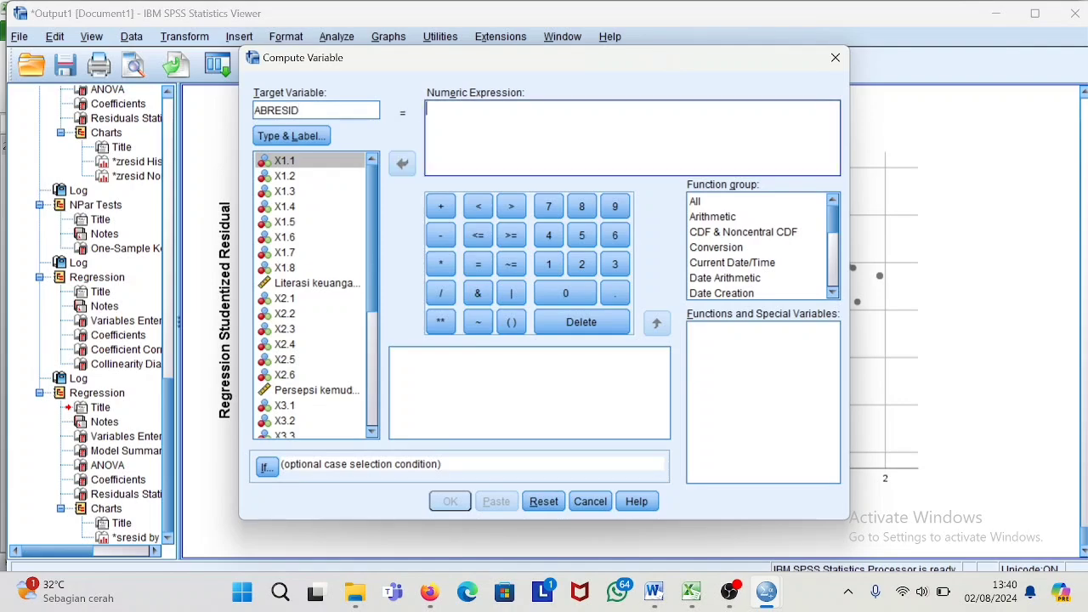
pyautogui.click(718, 216)
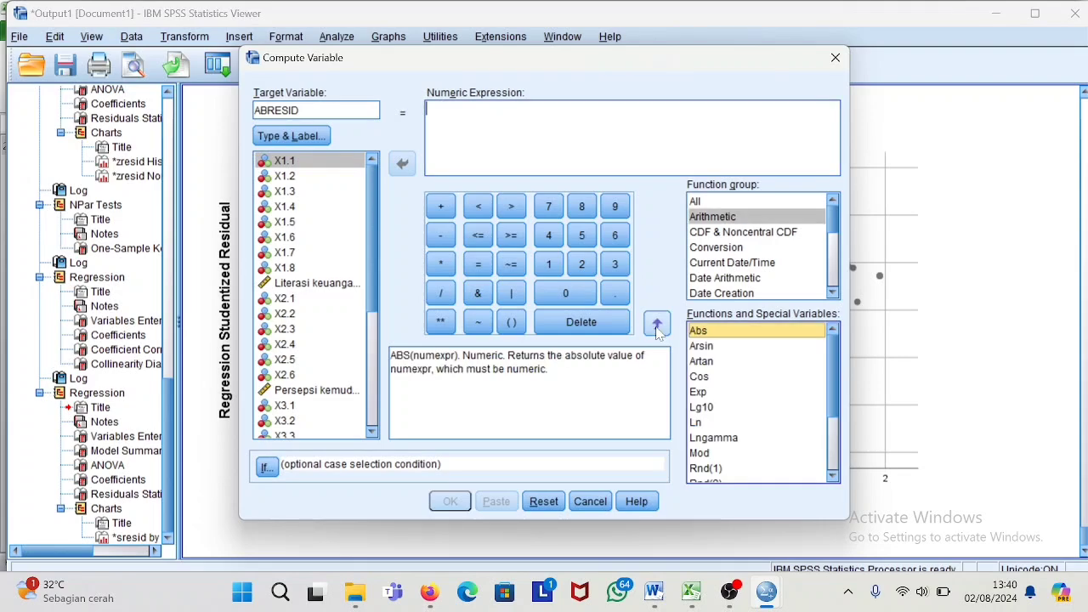
pyautogui.click(657, 325)
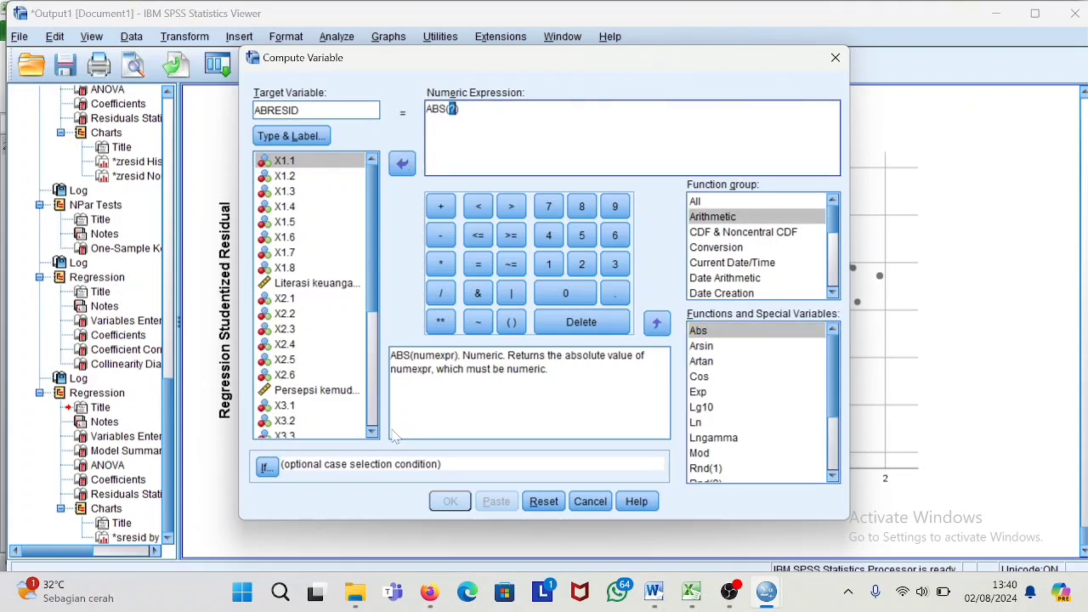
pyautogui.scroll(-4, 378, 433)
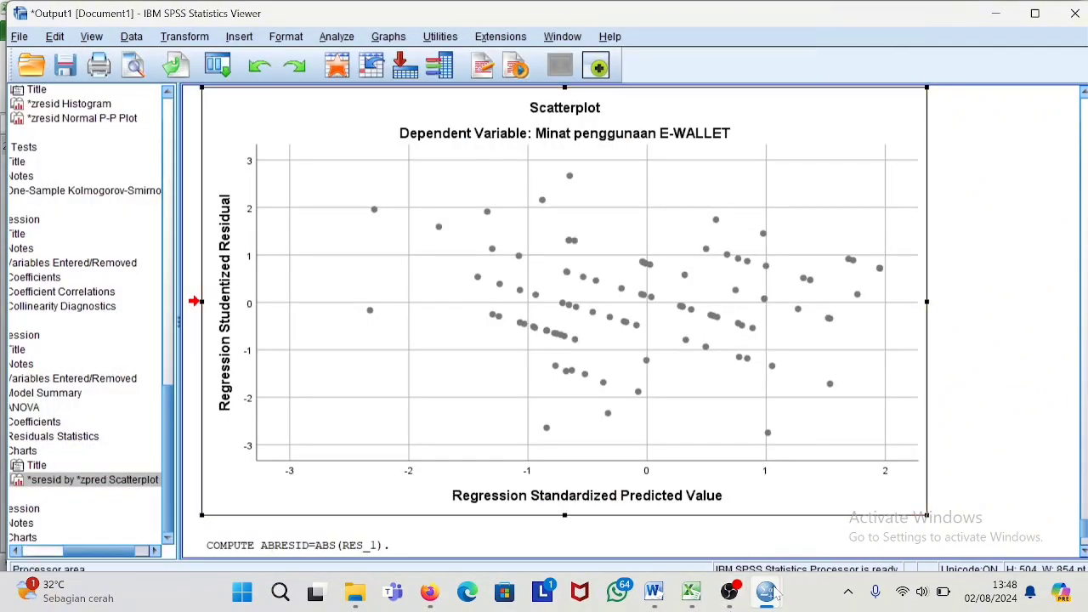
# Run a linear regression with ABRESID as dependent and the Literasi keuangan, Persepsi kemudahan and Pengalaman penggunaan totals as independents, method Enter
pyautogui.moveTo(765, 591)
pyautogui.click(811, 510)
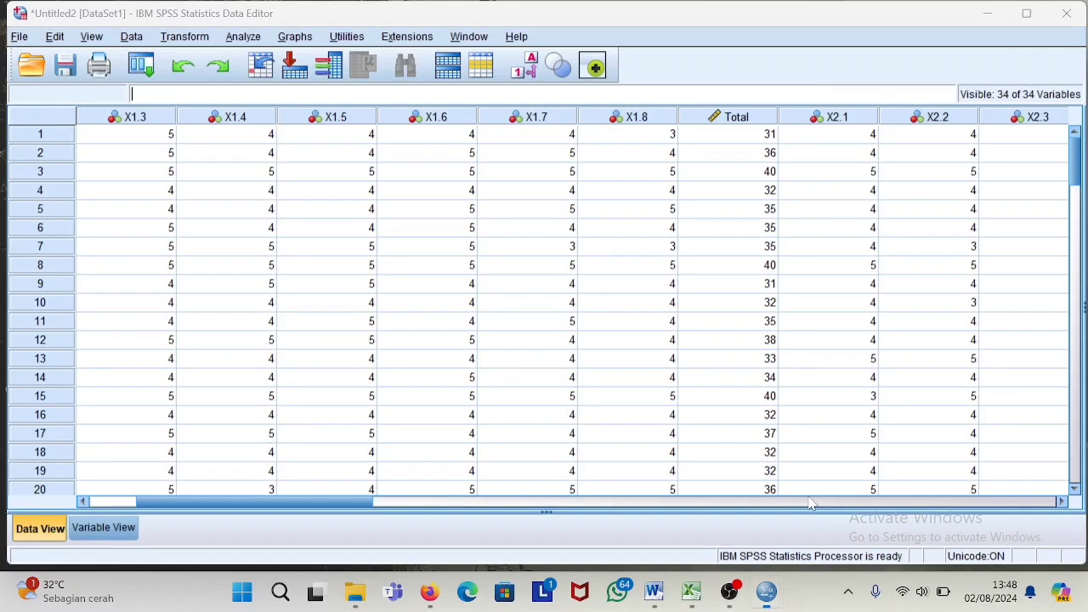
pyautogui.click(243, 36)
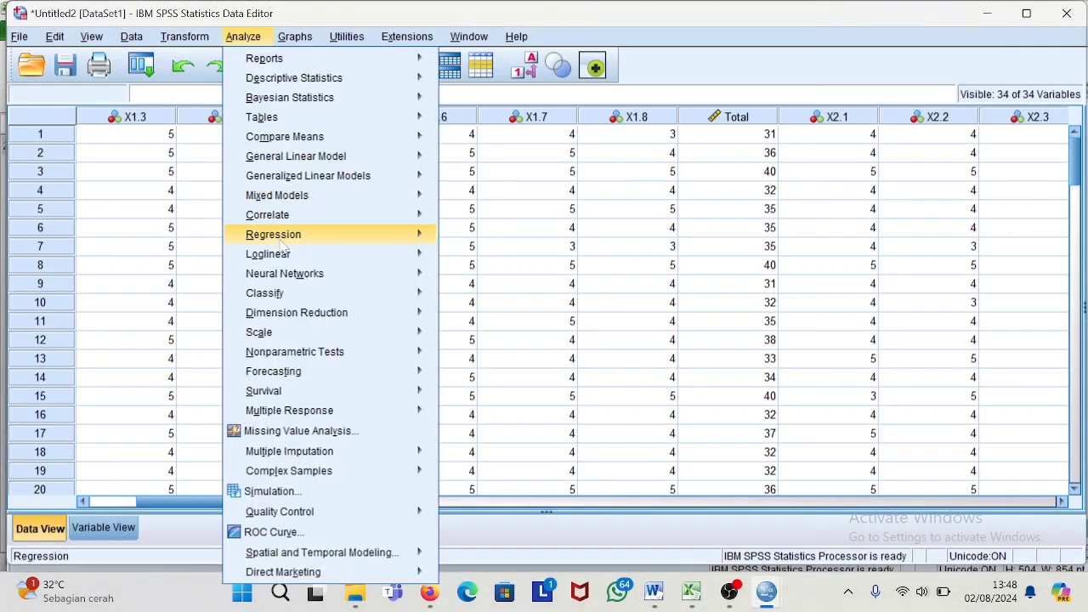
pyautogui.moveTo(307, 240)
pyautogui.click(485, 256)
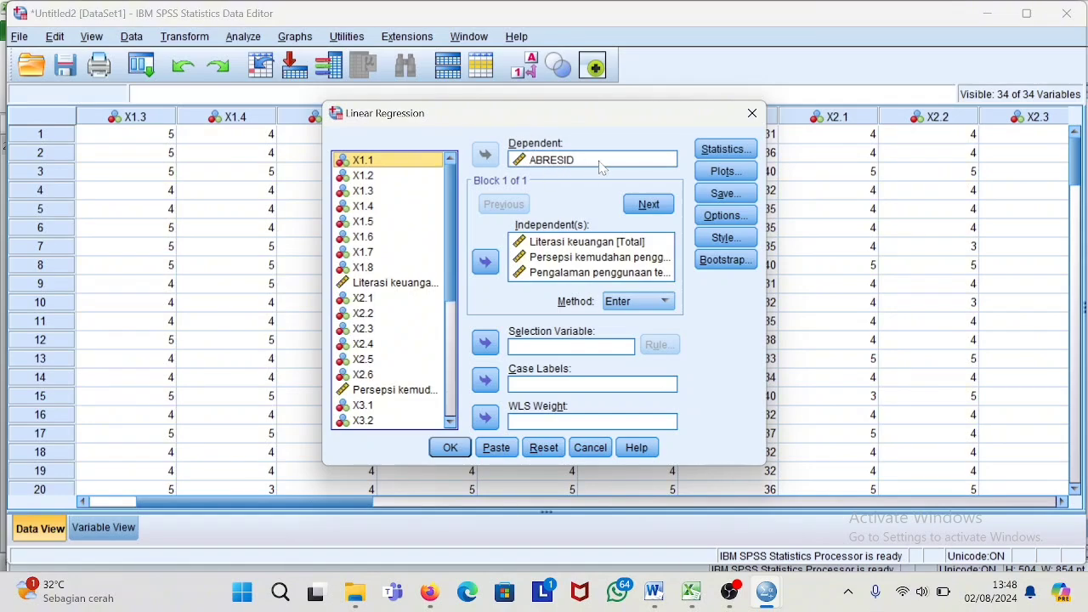
pyautogui.click(720, 171)
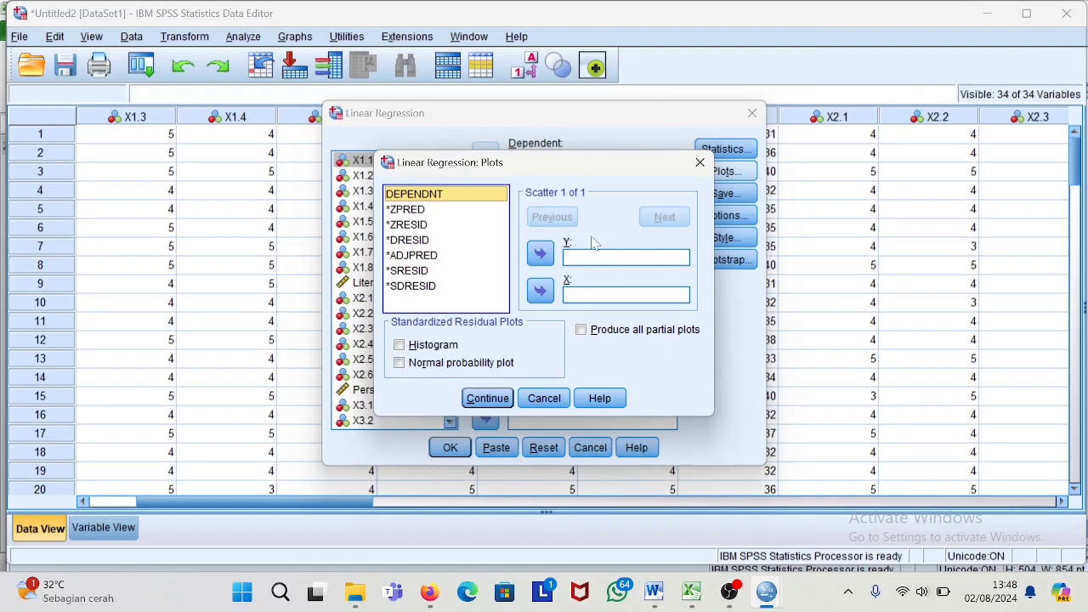
pyautogui.click(483, 396)
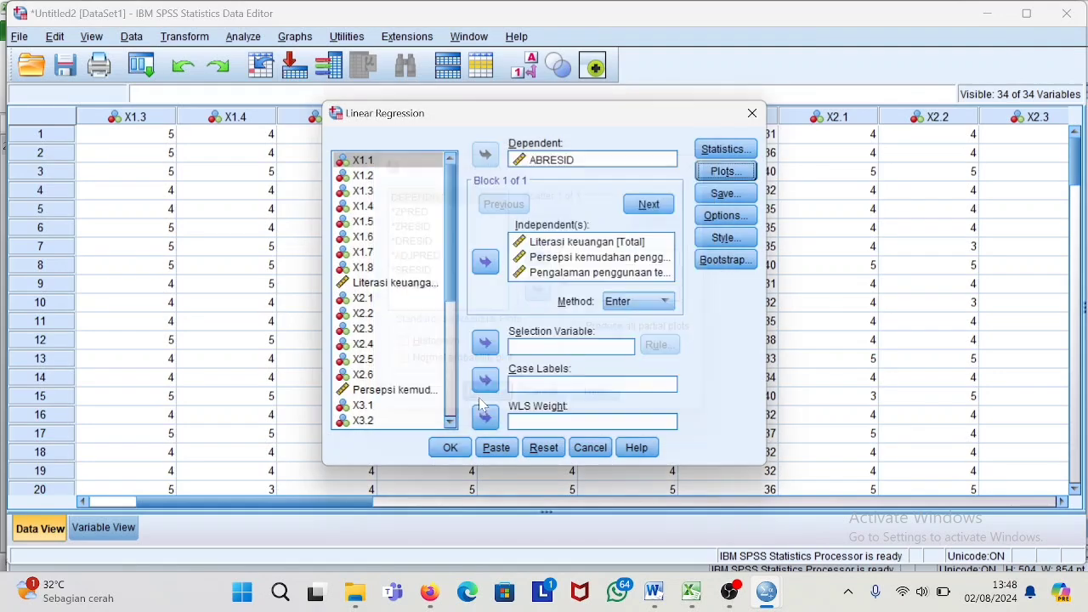
pyautogui.click(451, 447)
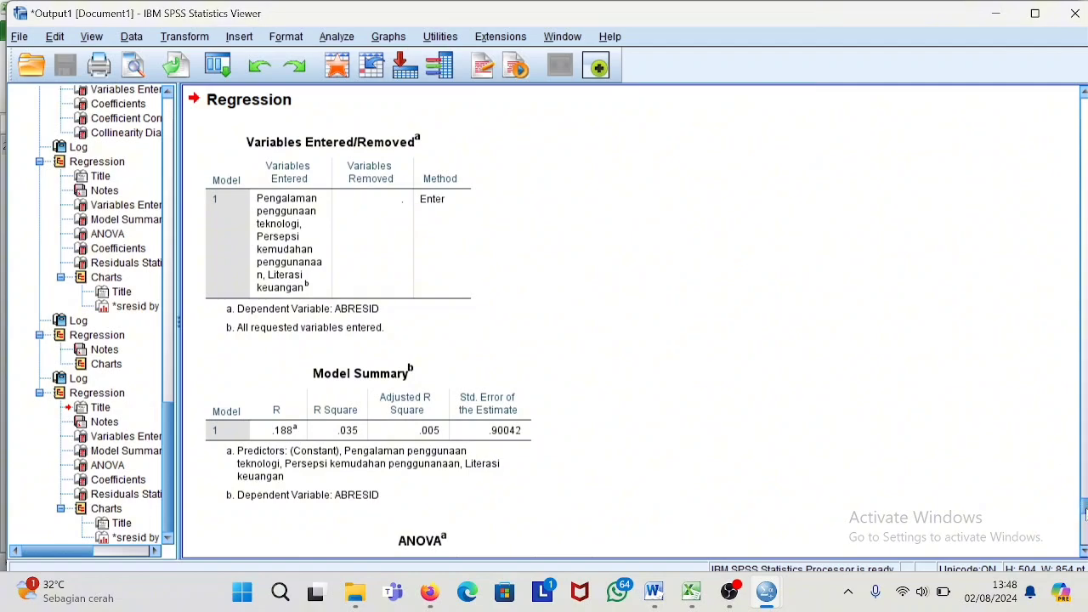
# Examine the ABRESID regression output, especially the significance values of the three predictors in the Coefficients table
pyautogui.scroll(-3, 1083, 511)
pyautogui.scroll(6, 1083, 510)
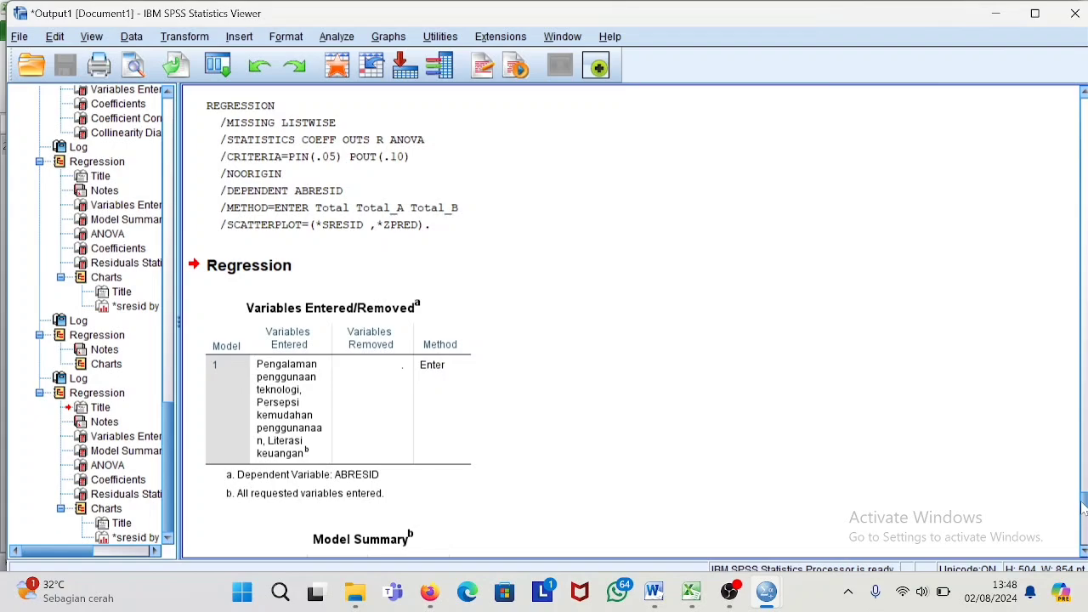
pyautogui.scroll(-4, 1084, 501)
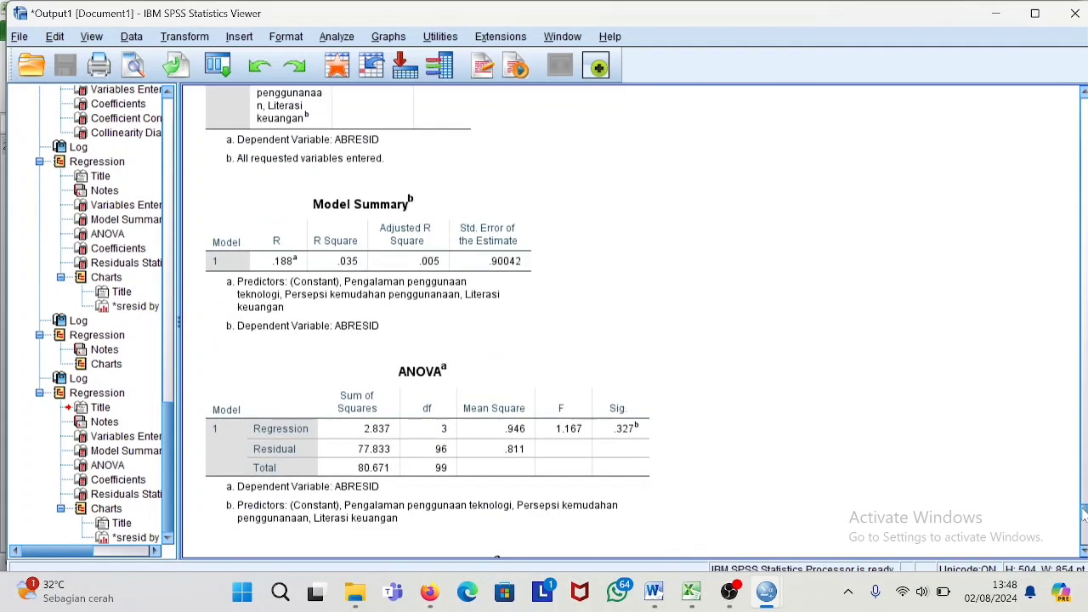
pyautogui.scroll(-4, 1084, 513)
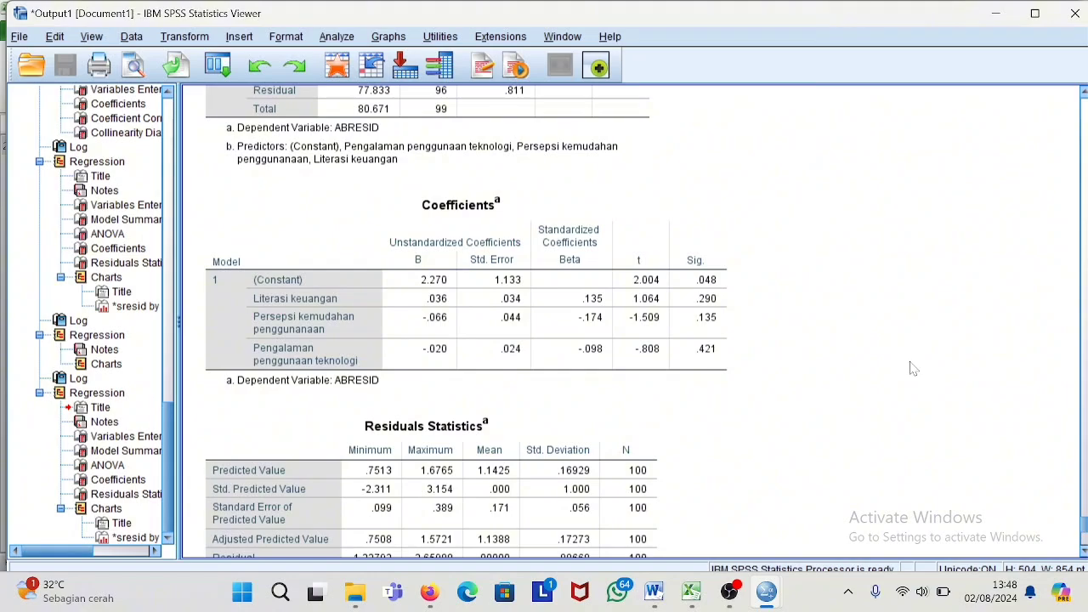
pyautogui.click(701, 361)
pyautogui.click(743, 323)
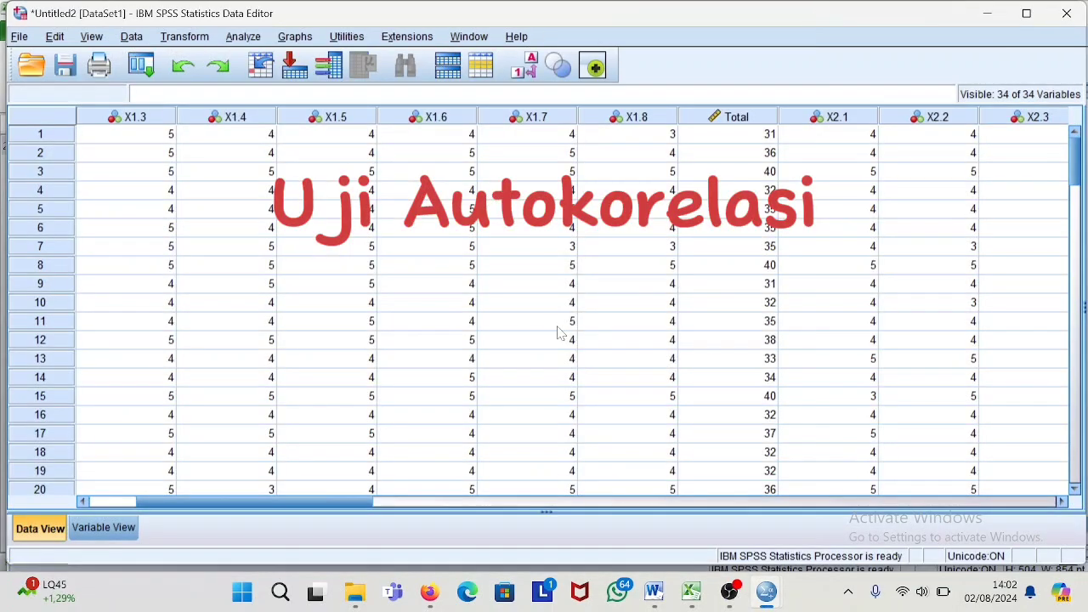
# Reopen Linear Regression in the Data Editor and replace the dependent variable ABRESID with Minat penggunaan E-WALLET
pyautogui.click(242, 39)
pyautogui.moveTo(251, 238)
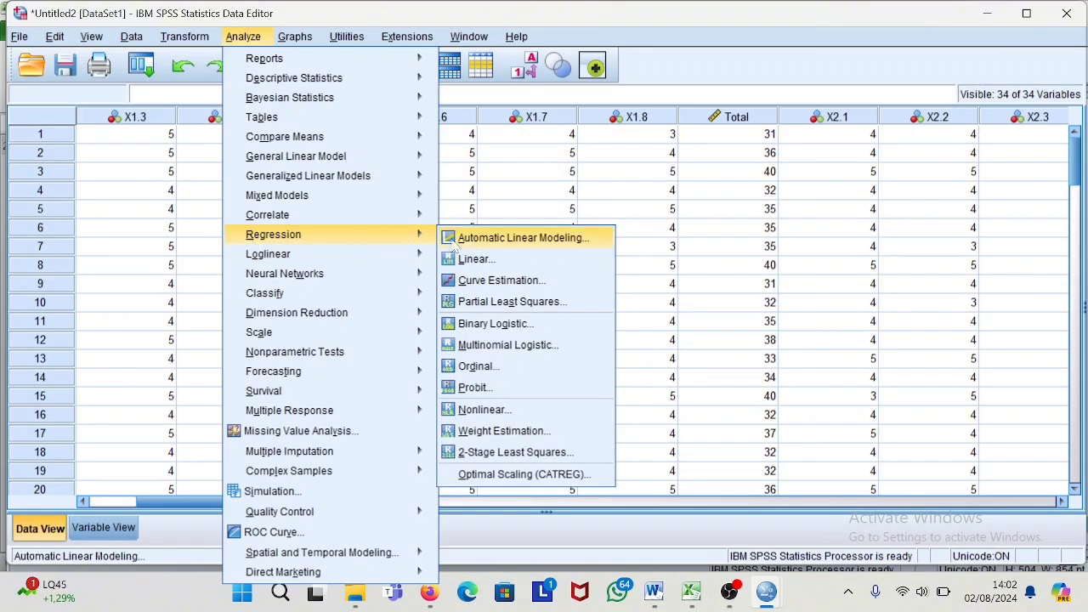
pyautogui.click(476, 259)
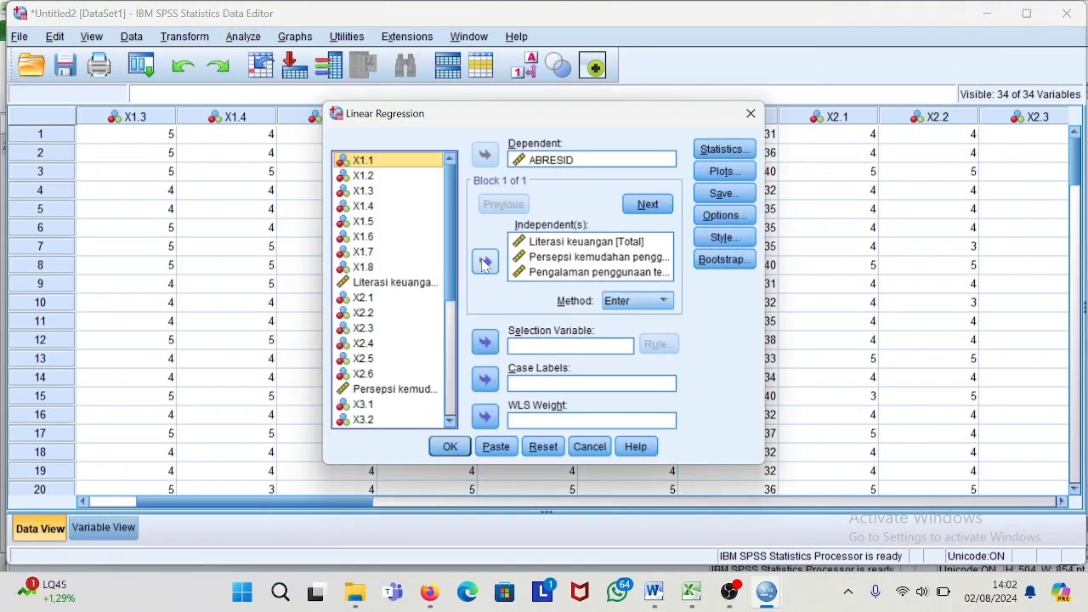
pyautogui.click(592, 161)
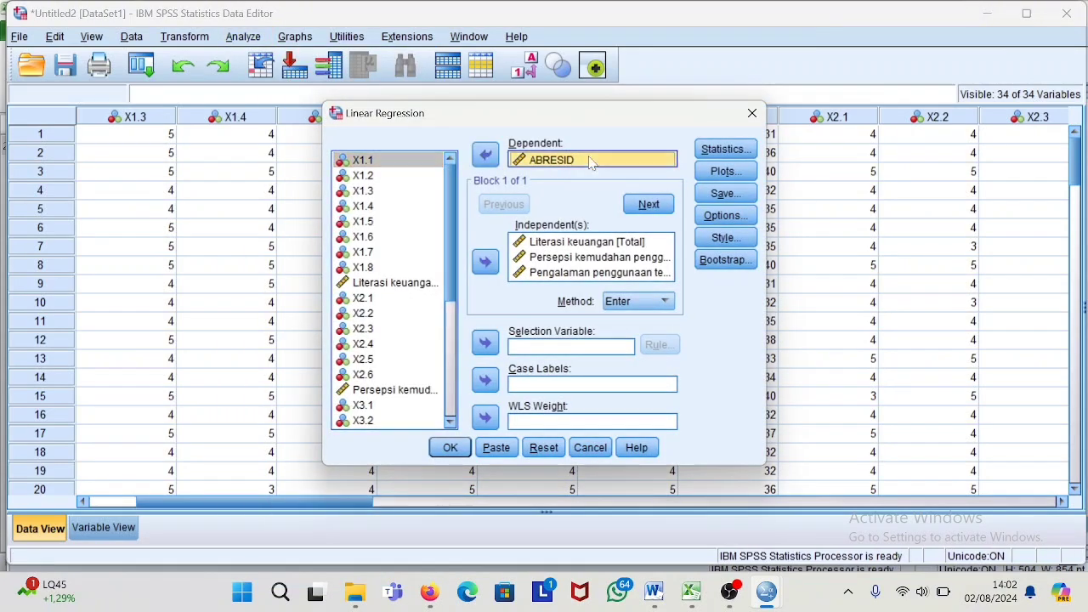
pyautogui.click(486, 154)
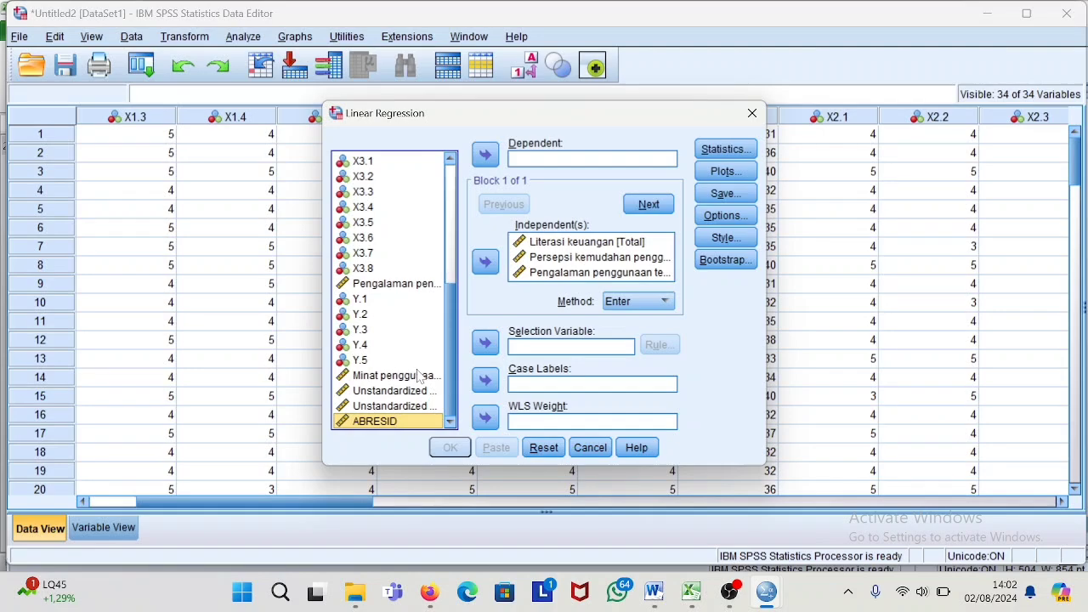
pyautogui.click(418, 377)
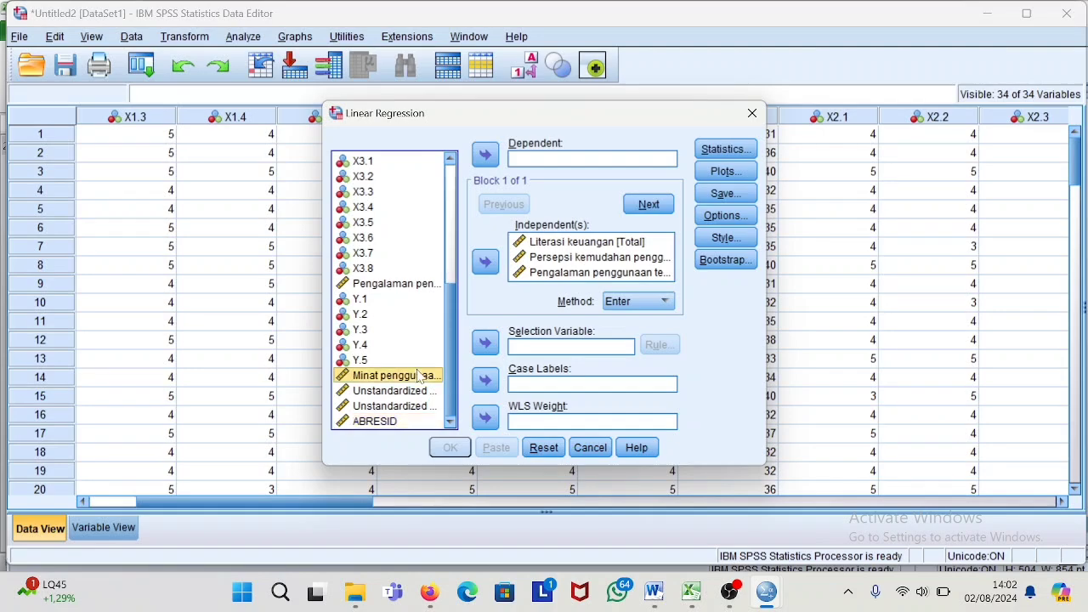
pyautogui.click(485, 155)
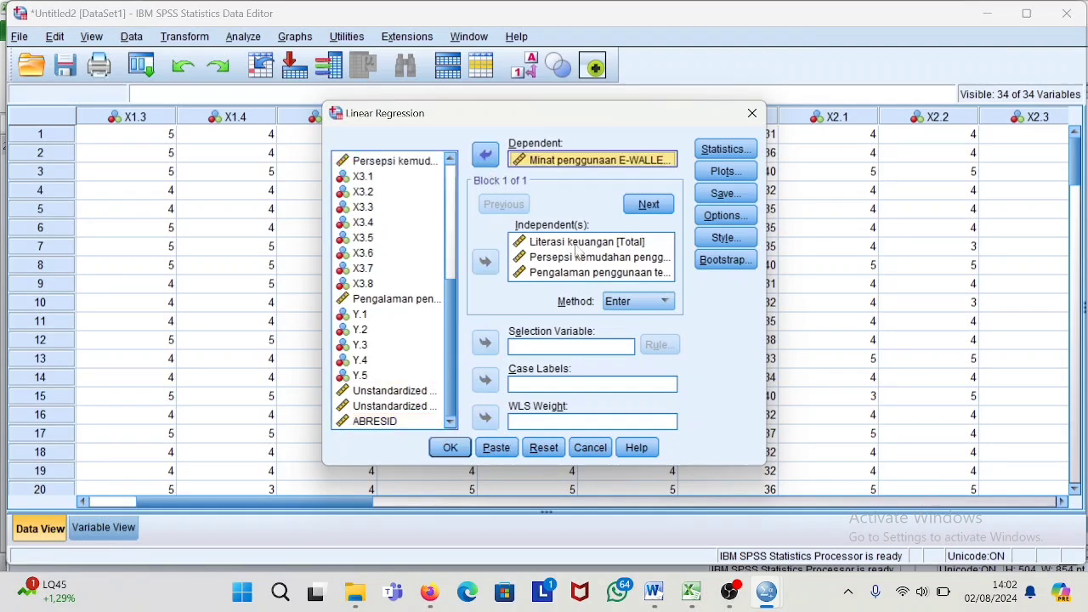
# Add the Durbin-Watson residual statistic, run the regression and check its value in the Model Summary table
pyautogui.click(726, 151)
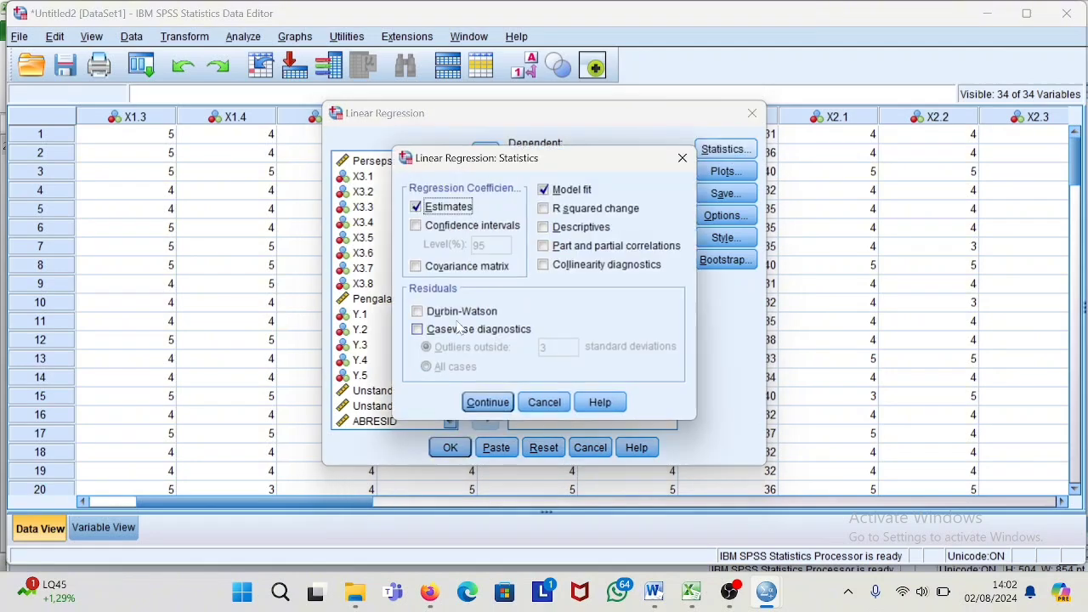
pyautogui.click(416, 315)
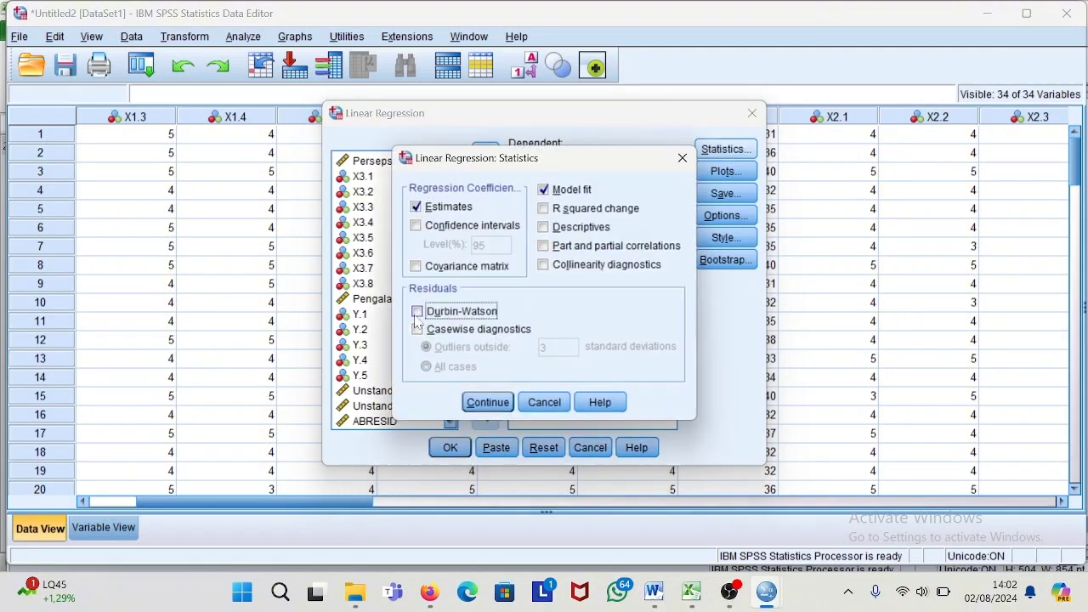
pyautogui.click(483, 404)
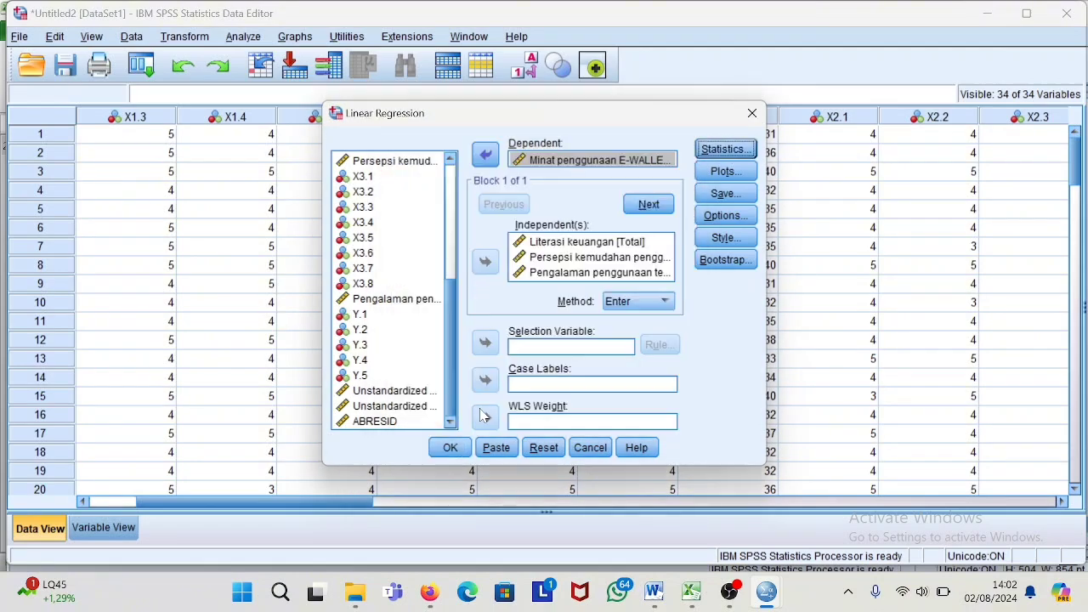
pyautogui.click(450, 447)
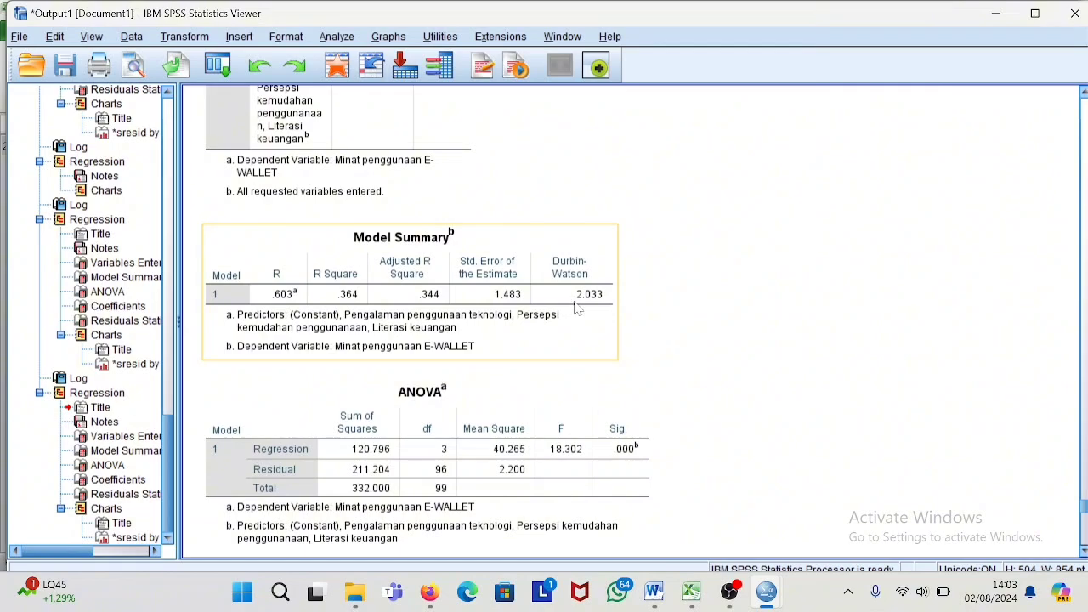
pyautogui.click(695, 322)
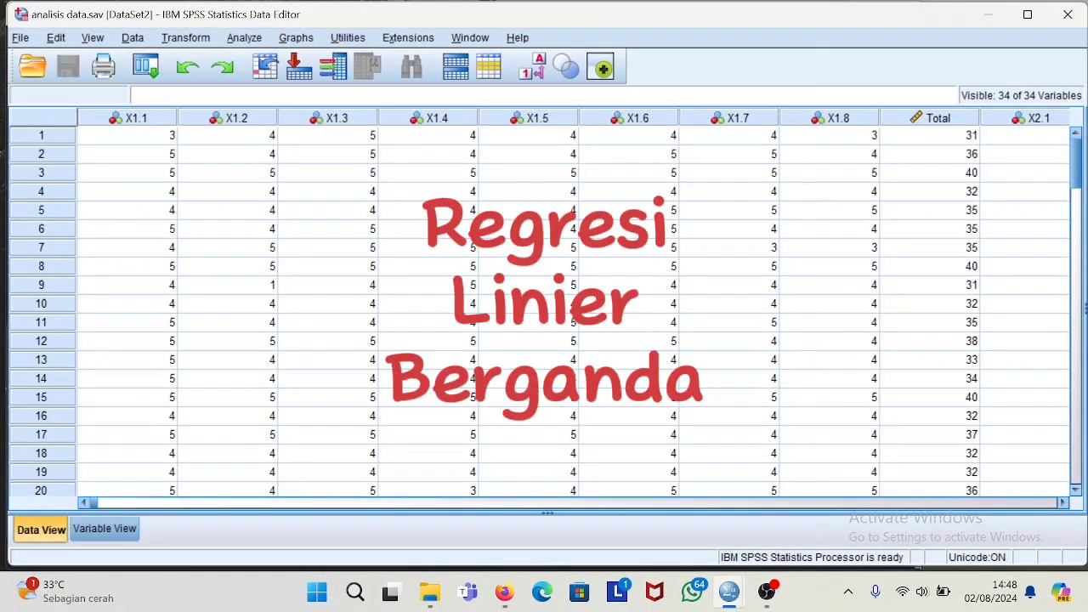
# For the analisis data.sav dataset, set up a linear regression with Minat penggunaan E-WALLET instead of ABRESID as the dependent variable
pyautogui.click(244, 39)
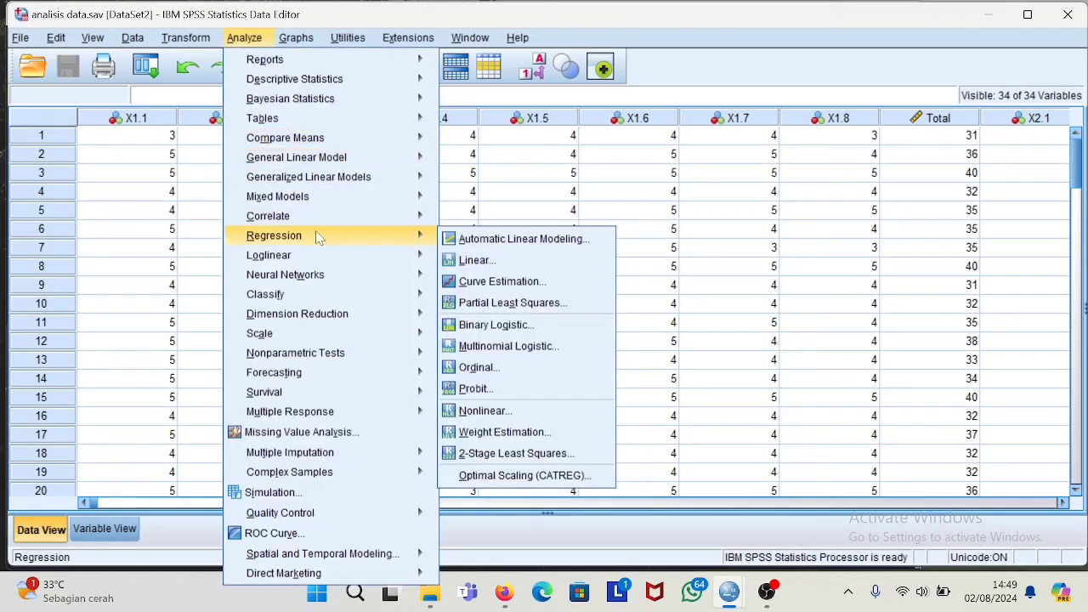
pyautogui.moveTo(365, 255)
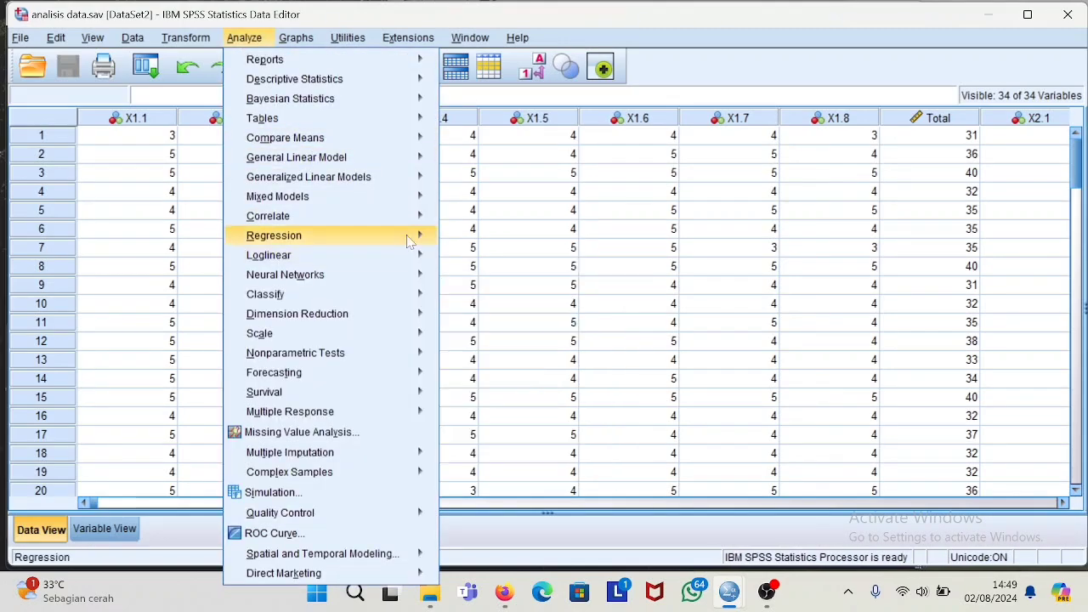
pyautogui.moveTo(407, 236)
pyautogui.click(474, 261)
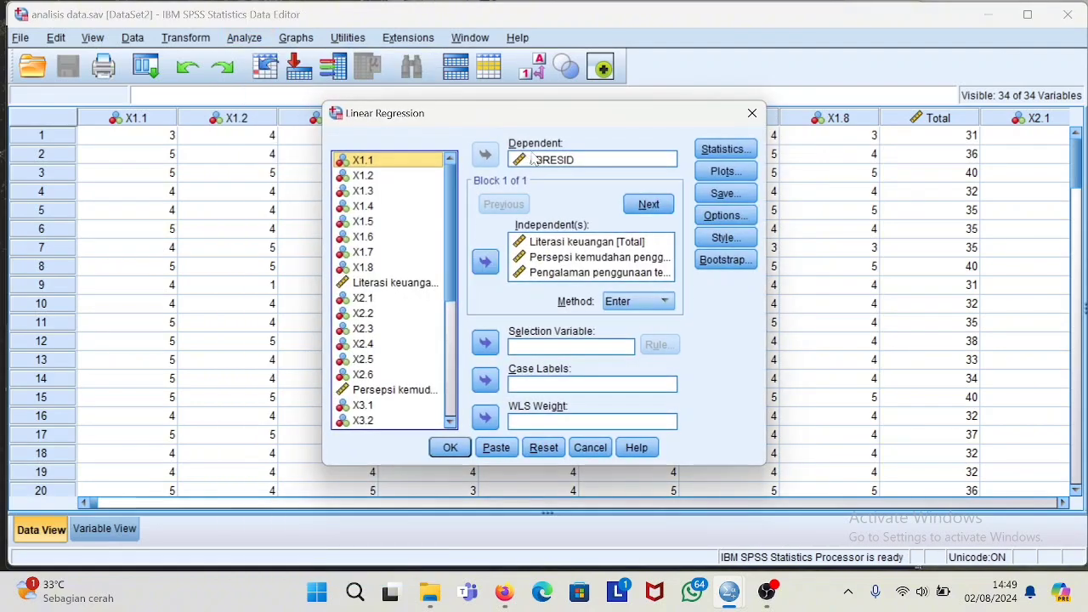
pyautogui.moveTo(450, 175); pyautogui.dragTo(466, 323)
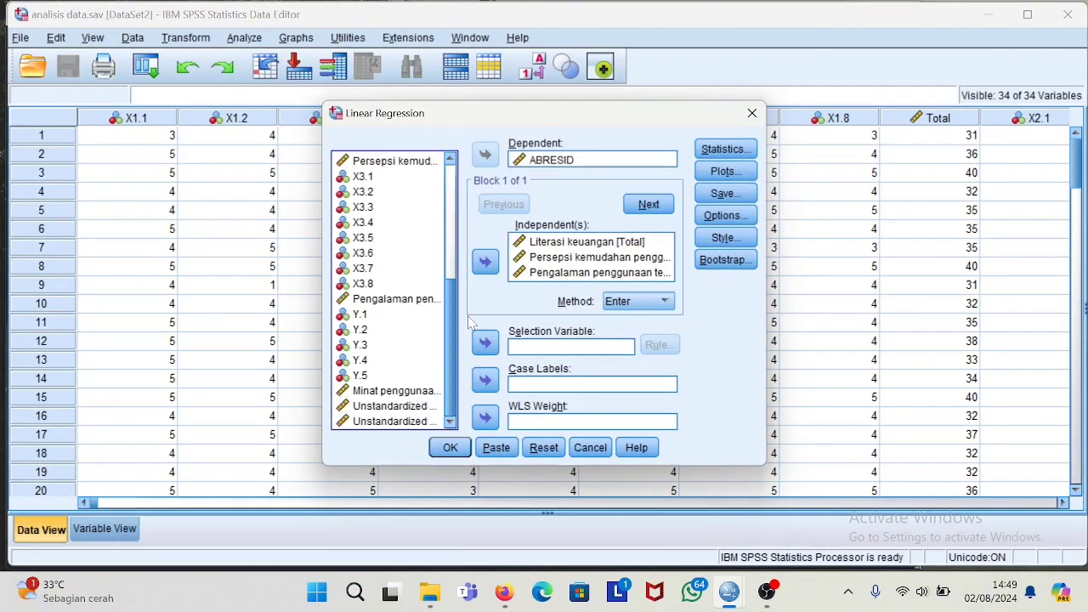
pyautogui.click(536, 162)
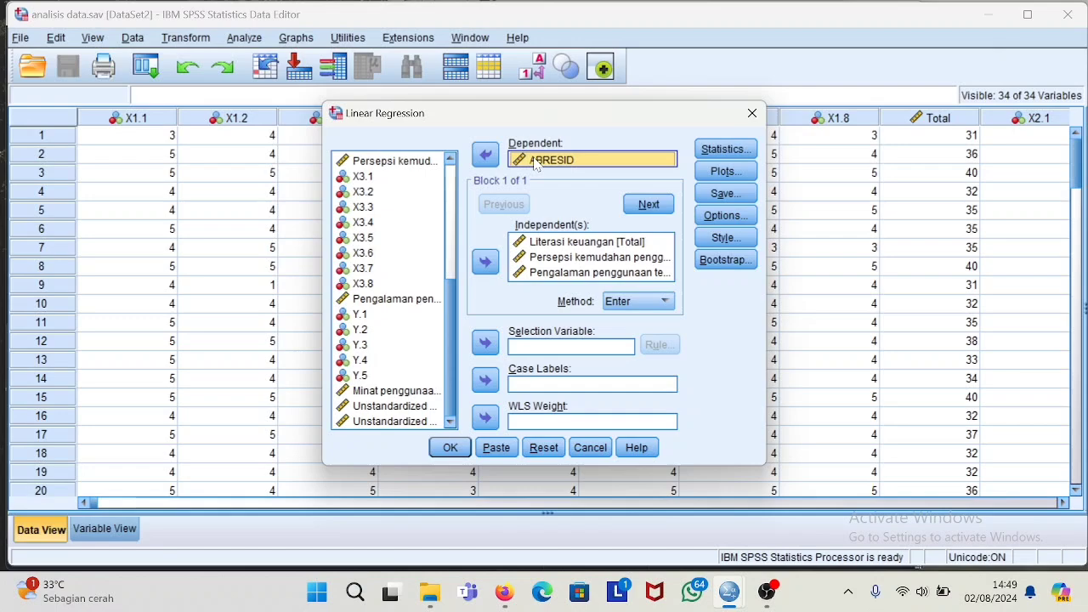
pyautogui.click(485, 153)
pyautogui.click(396, 378)
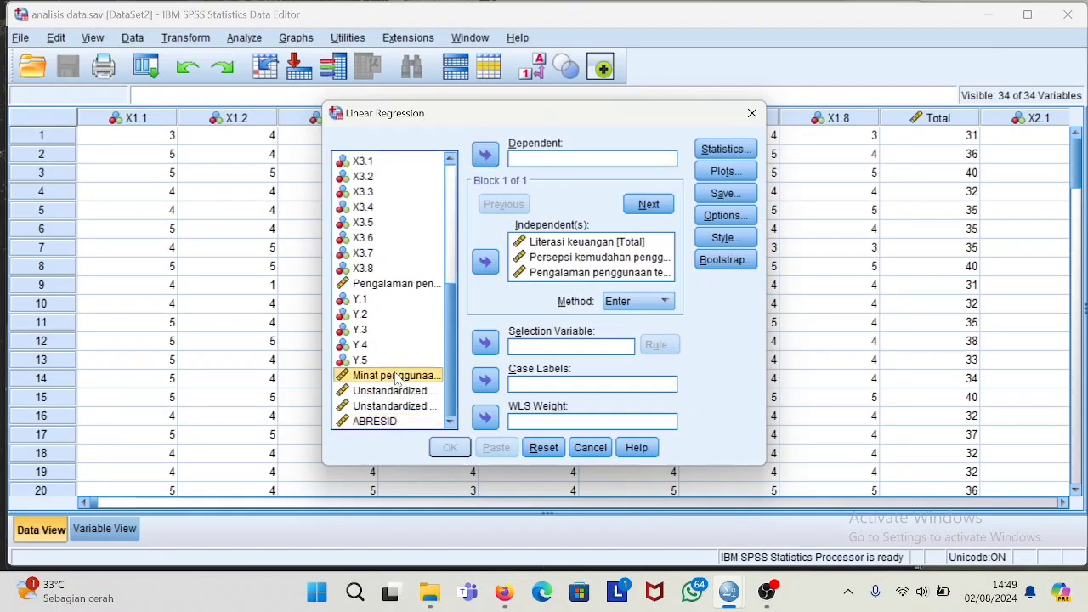
pyautogui.click(485, 155)
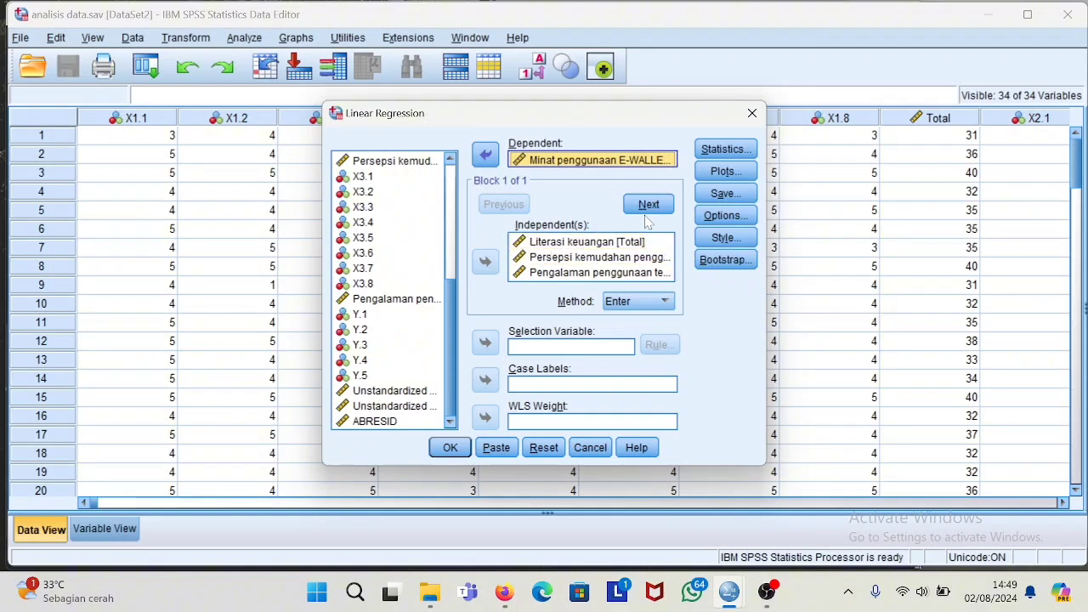
# Keep only Estimates and Model fit as the regression statistics and run the multiple linear regression
pyautogui.click(713, 149)
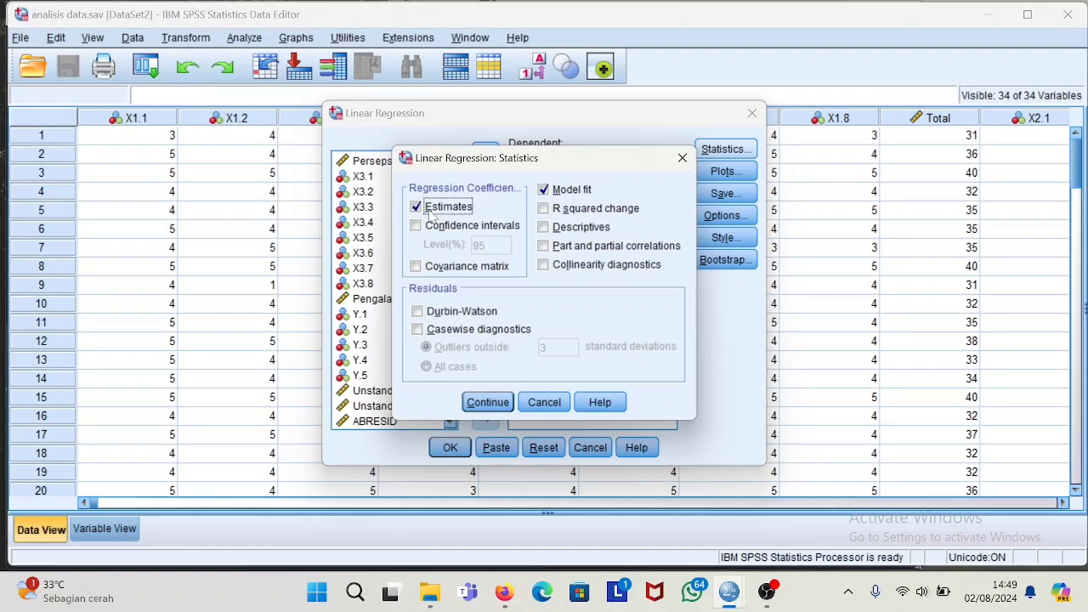
pyautogui.click(487, 405)
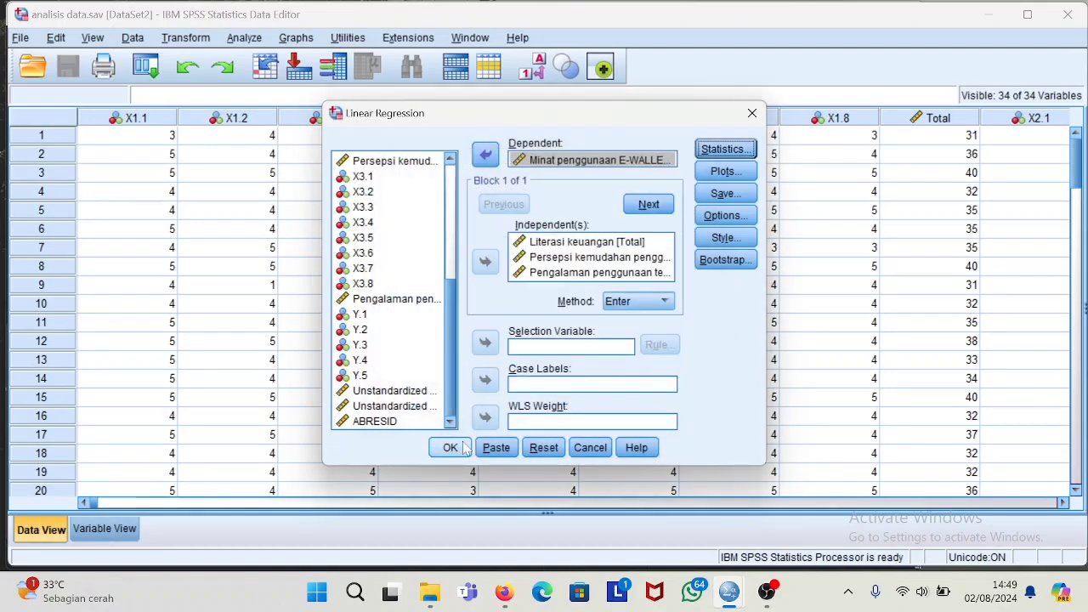
pyautogui.click(451, 447)
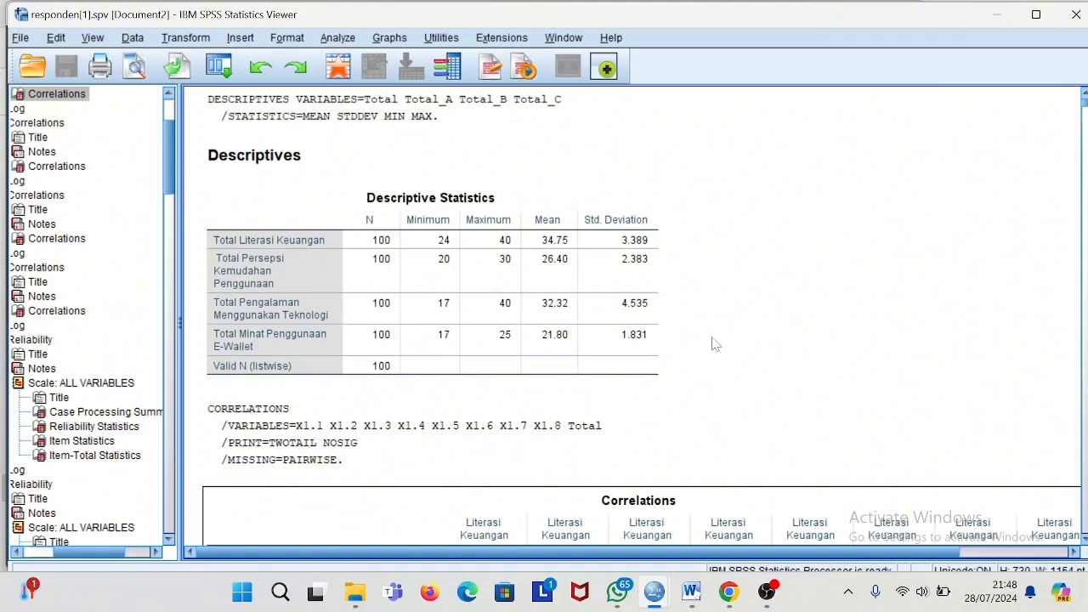
# Run a linear regression on analisis data.sav with Minat penggunaan E-WALLET as dependent and Literasi keuangan as the only independent variable
pyautogui.click(633, 322)
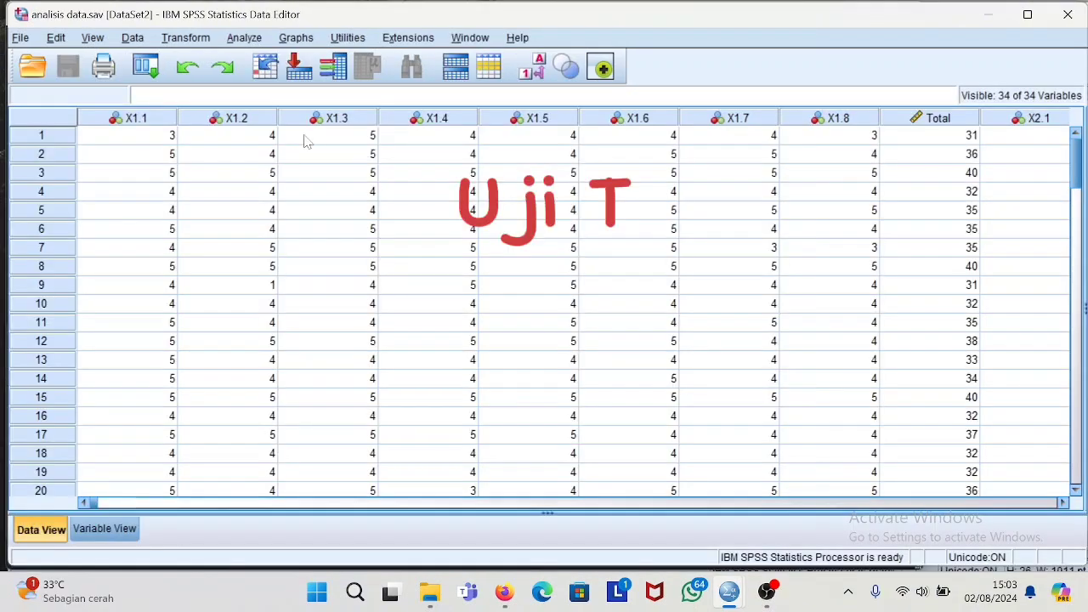
pyautogui.click(249, 41)
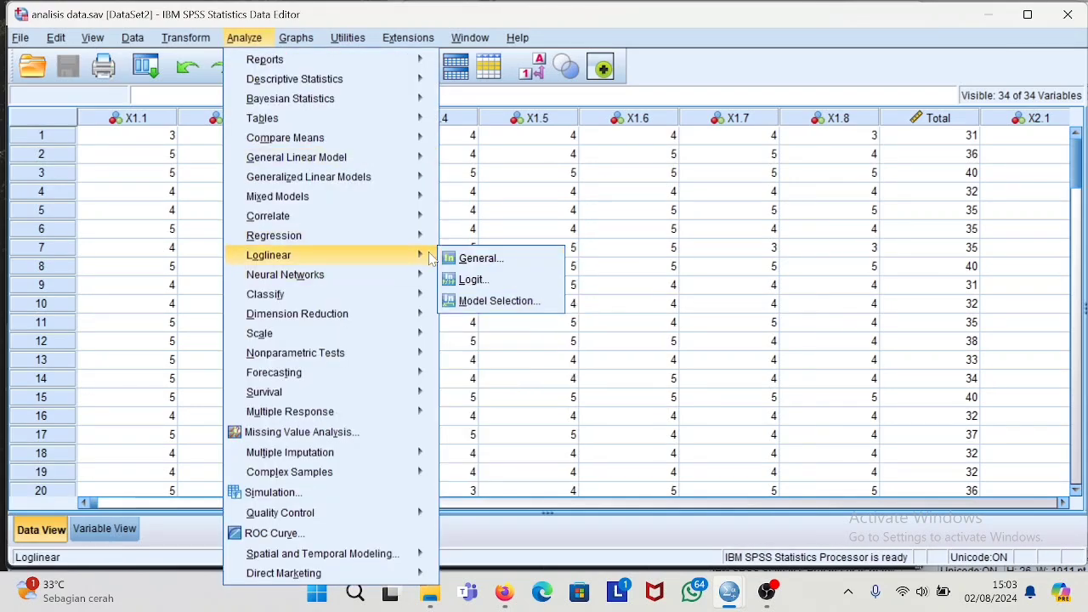
pyautogui.moveTo(421, 236)
pyautogui.click(490, 260)
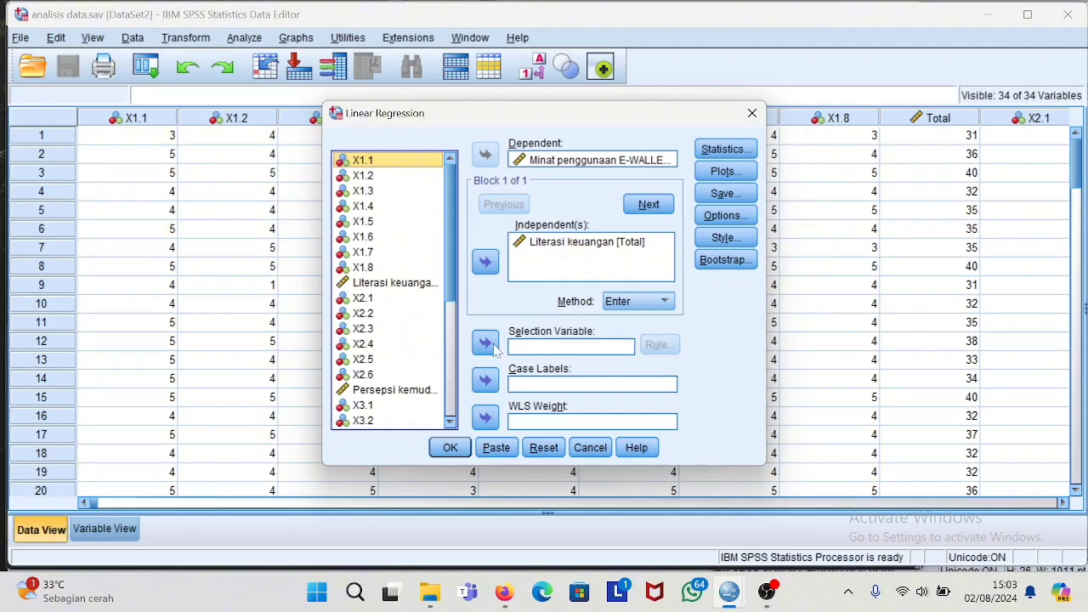
pyautogui.click(449, 447)
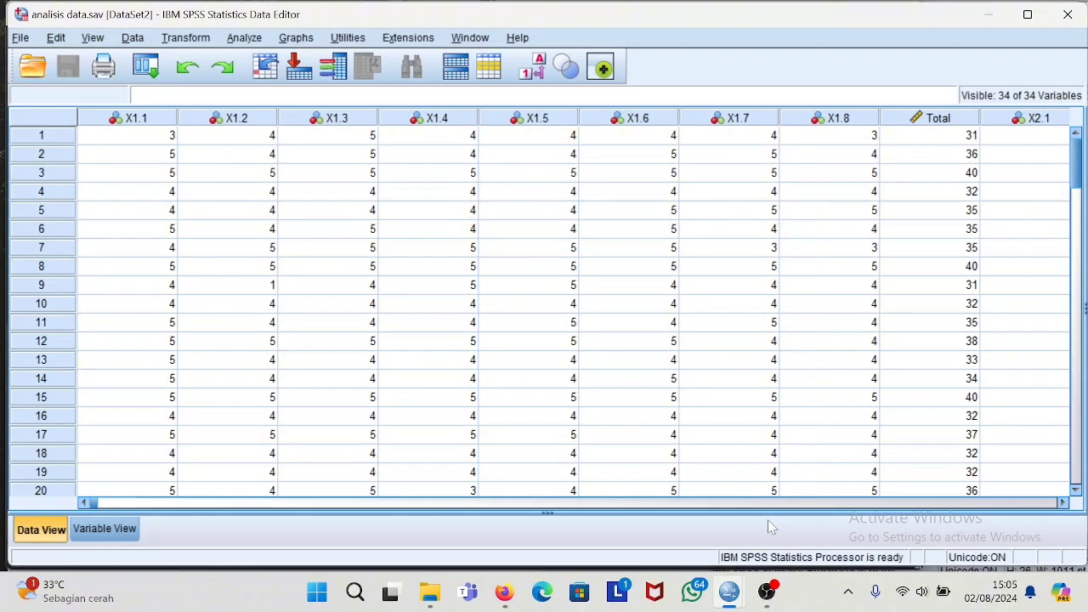
# Set up another linear regression, adding Persepsi kemudahan penggunaan and Pengalaman penggunaan teknologi to Literasi keuangan as independent variables
pyautogui.click(256, 38)
pyautogui.moveTo(332, 237)
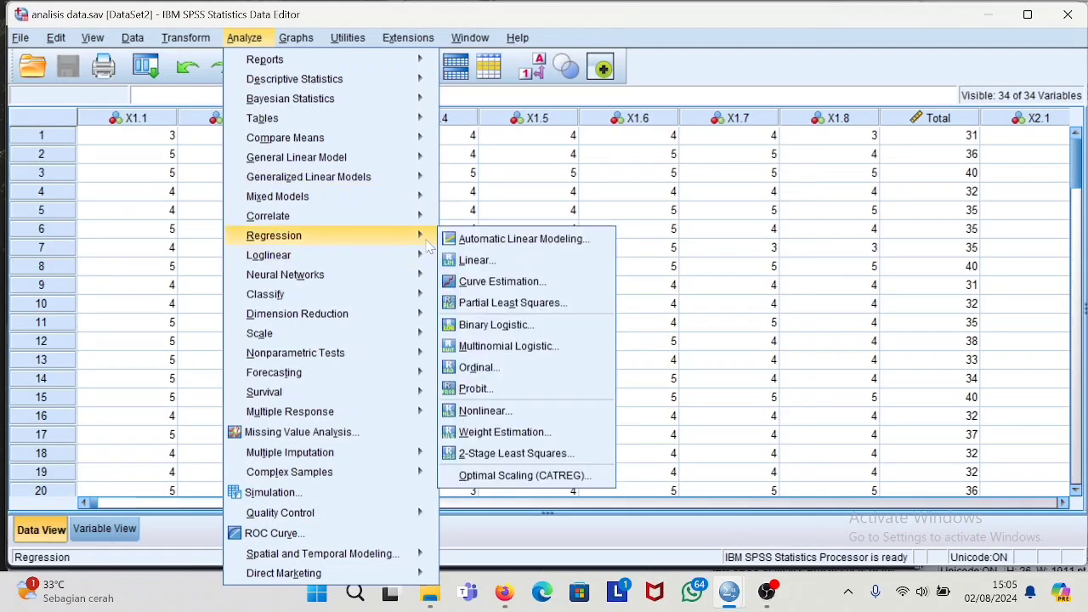
pyautogui.click(478, 261)
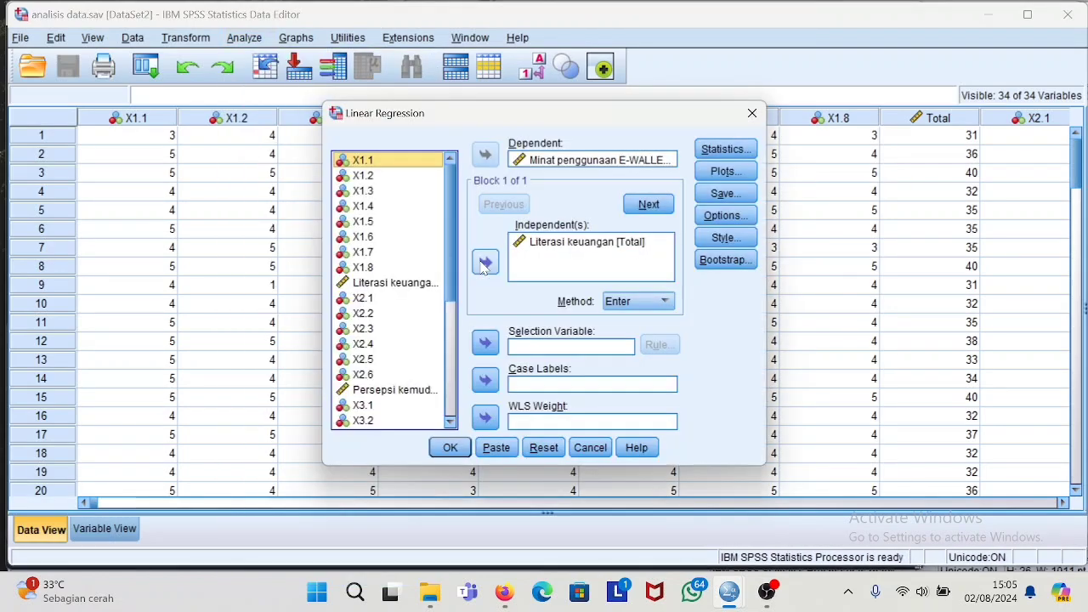
pyautogui.click(450, 423)
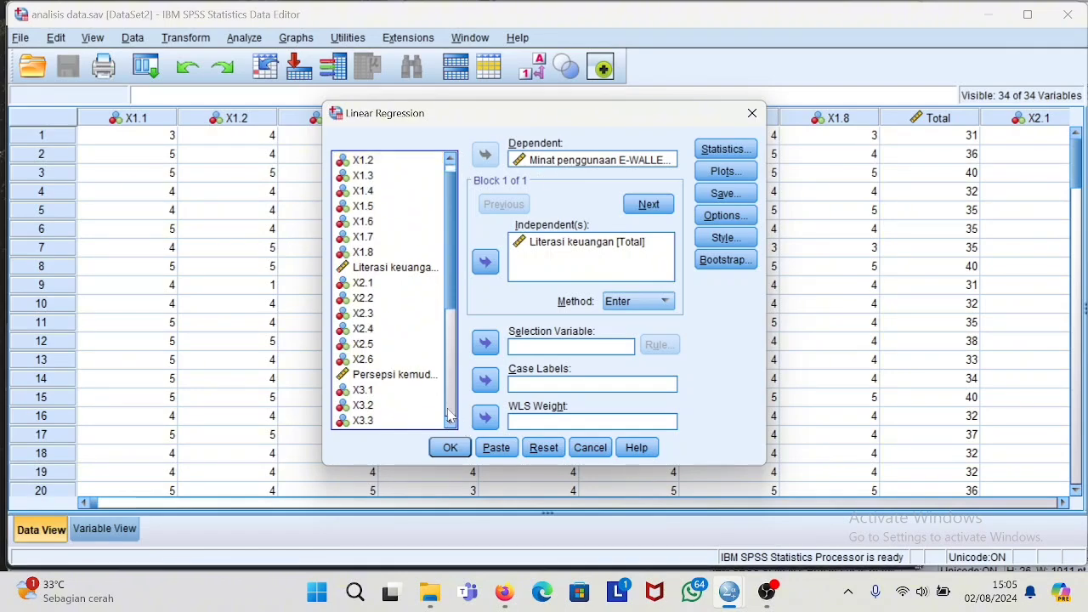
pyautogui.click(406, 271)
pyautogui.click(485, 263)
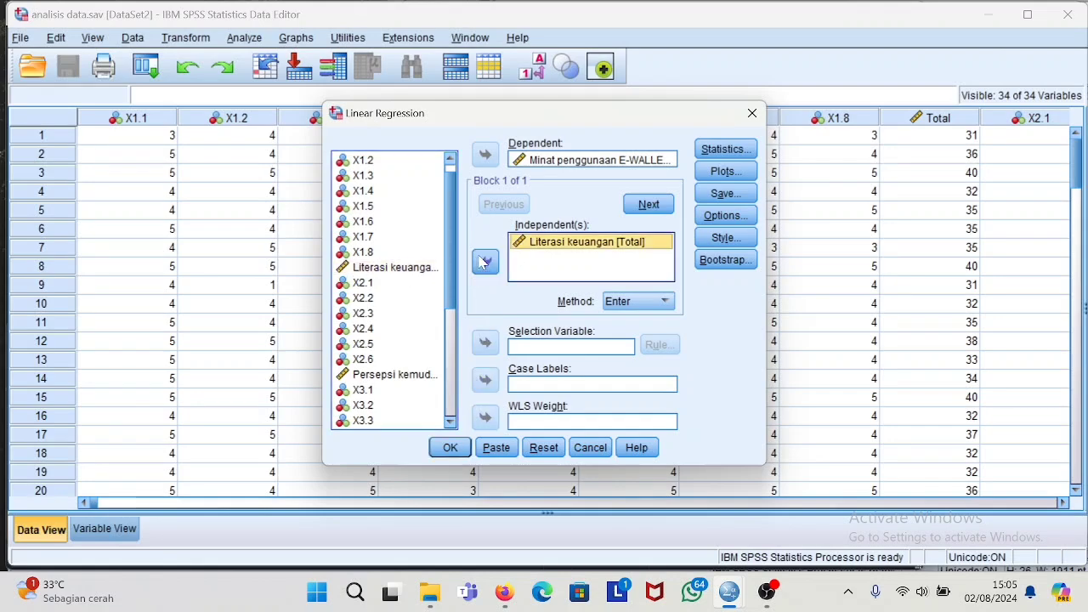
pyautogui.click(442, 377)
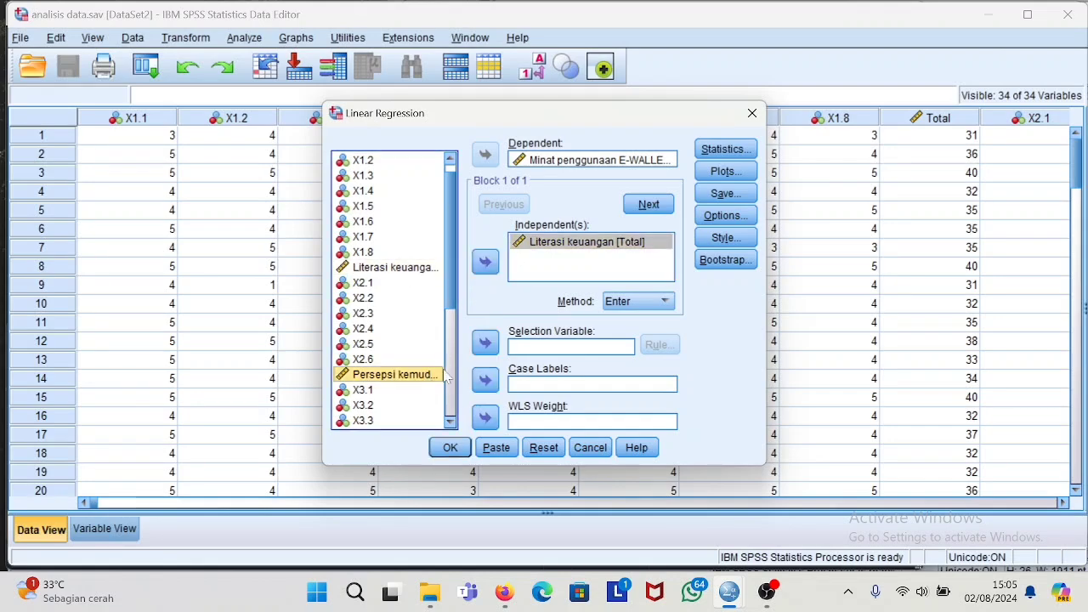
pyautogui.click(486, 263)
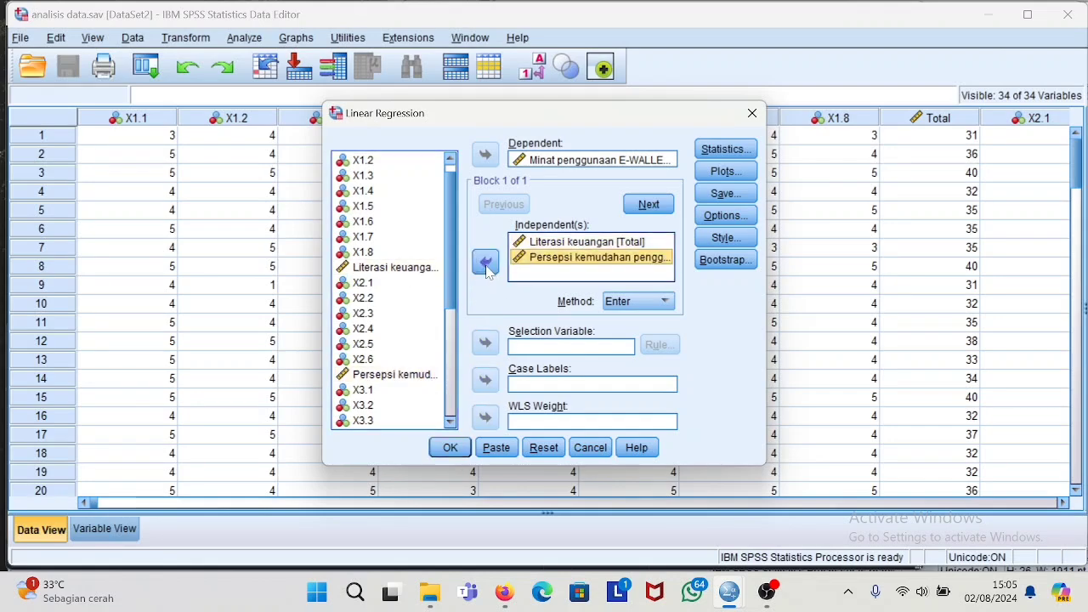
pyautogui.click(448, 421)
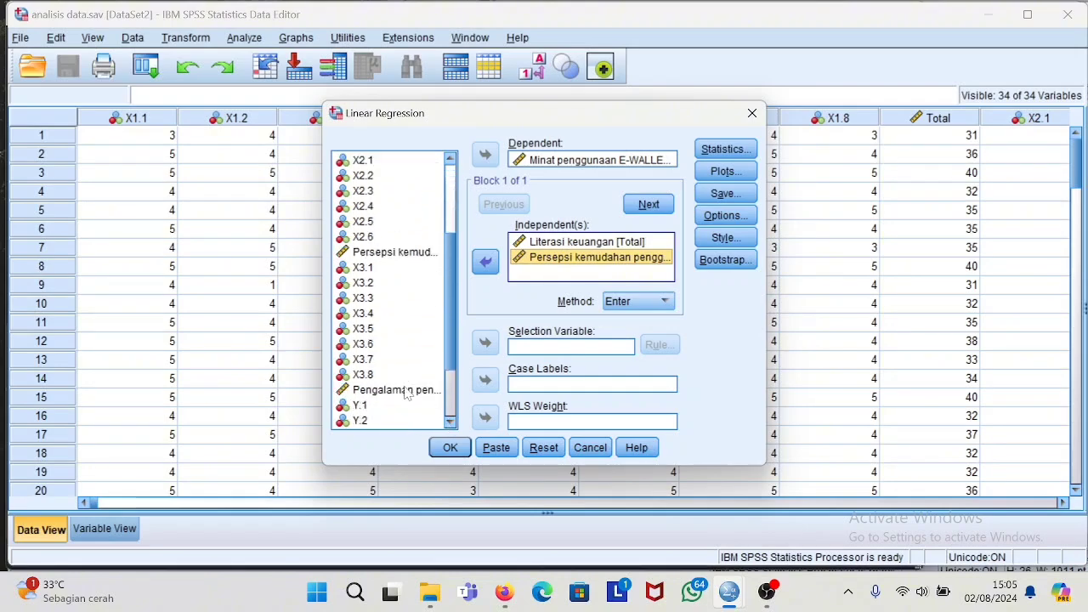
pyautogui.click(407, 389)
pyautogui.click(486, 266)
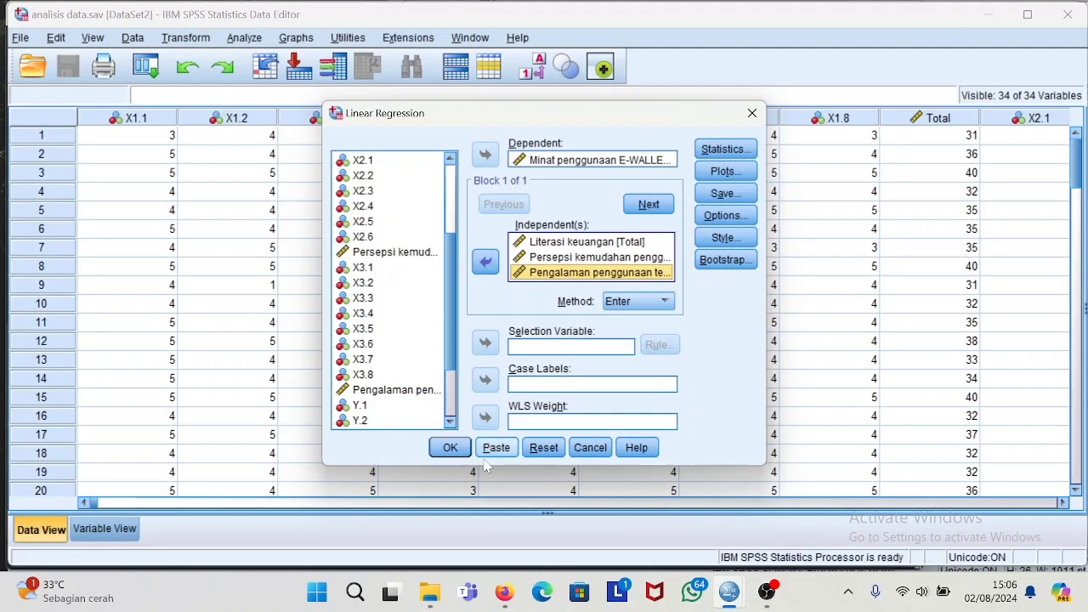
# Run the three-predictor regression and check the F and significance values in the ANOVA table
pyautogui.click(450, 447)
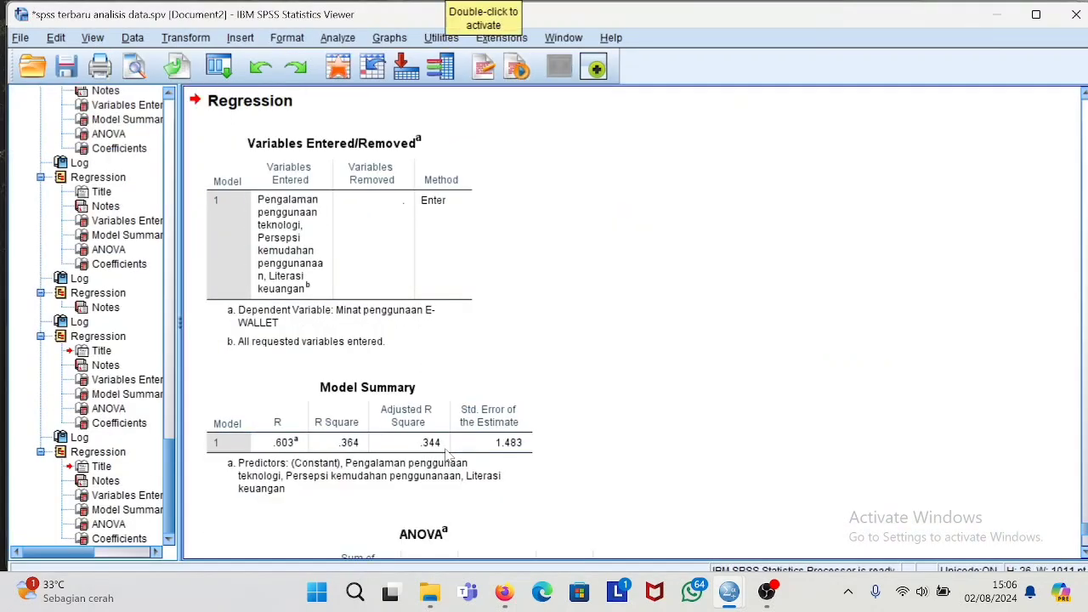
pyautogui.scroll(-3, 445, 455)
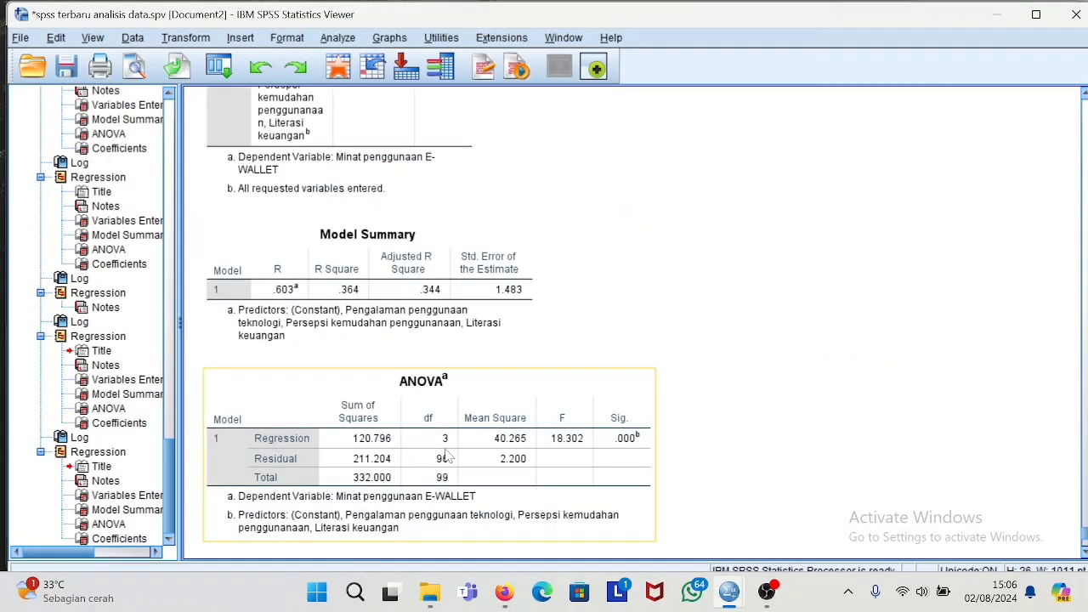
pyautogui.scroll(-2, 444, 456)
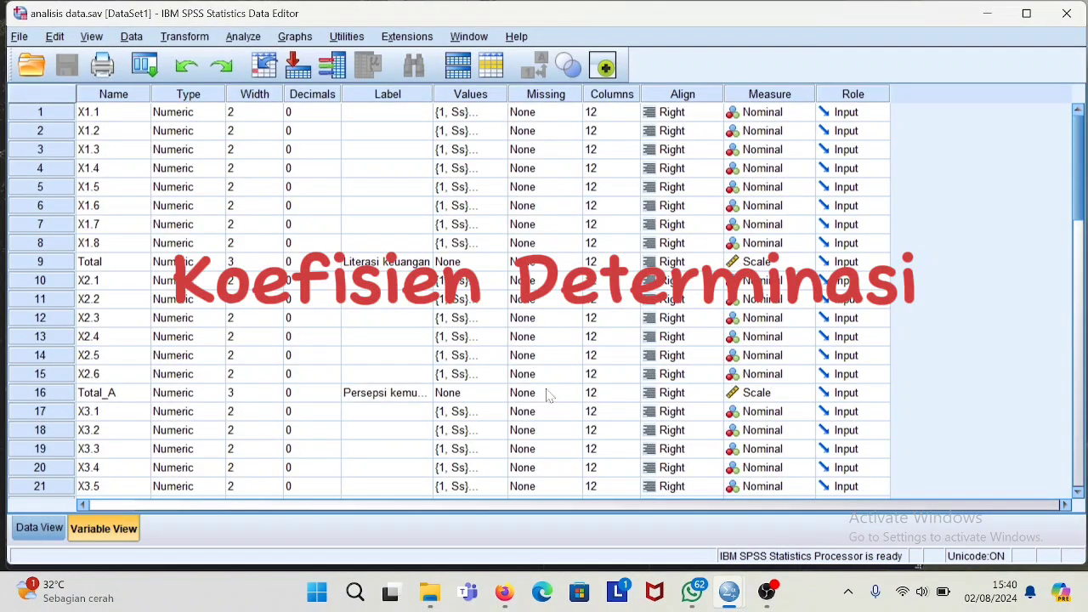
# Run the linear regression of Minat penggunaan E-WALLET on all three independent variables to obtain the coefficient of determination
pyautogui.click(242, 37)
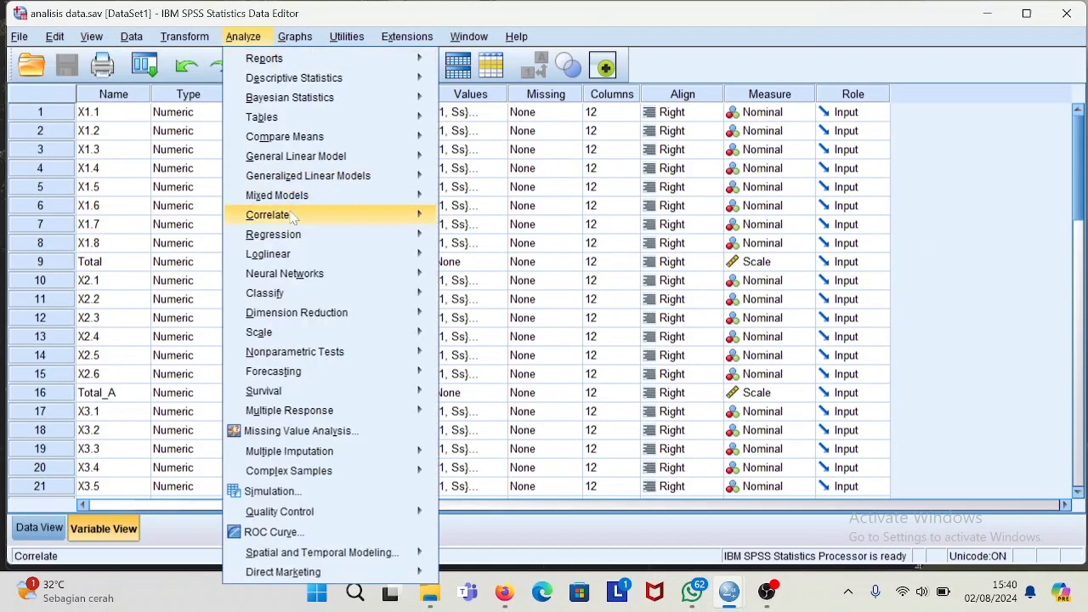
pyautogui.moveTo(306, 235)
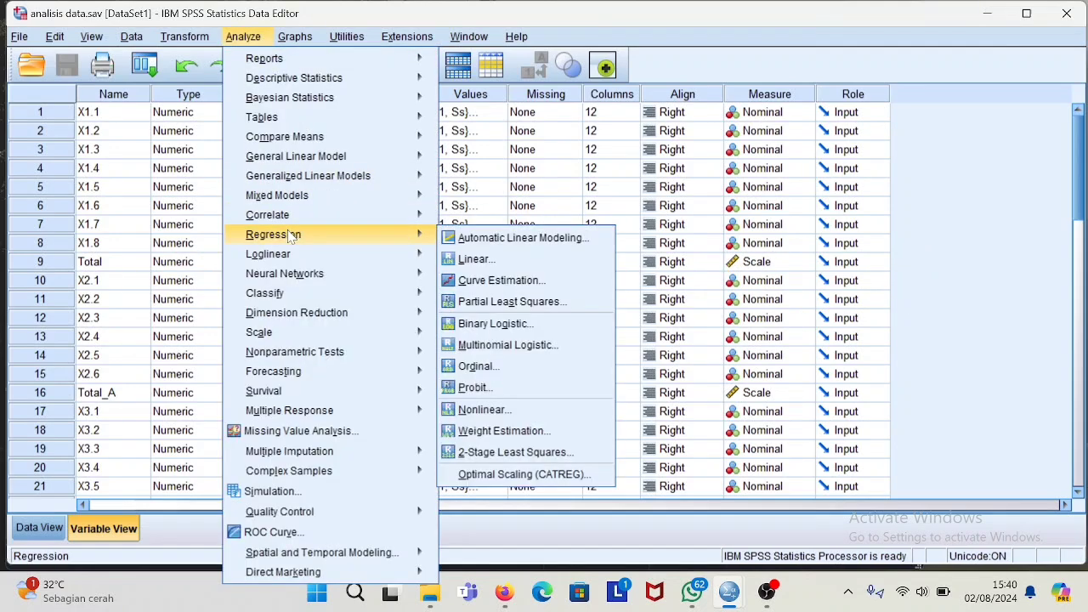
pyautogui.click(479, 261)
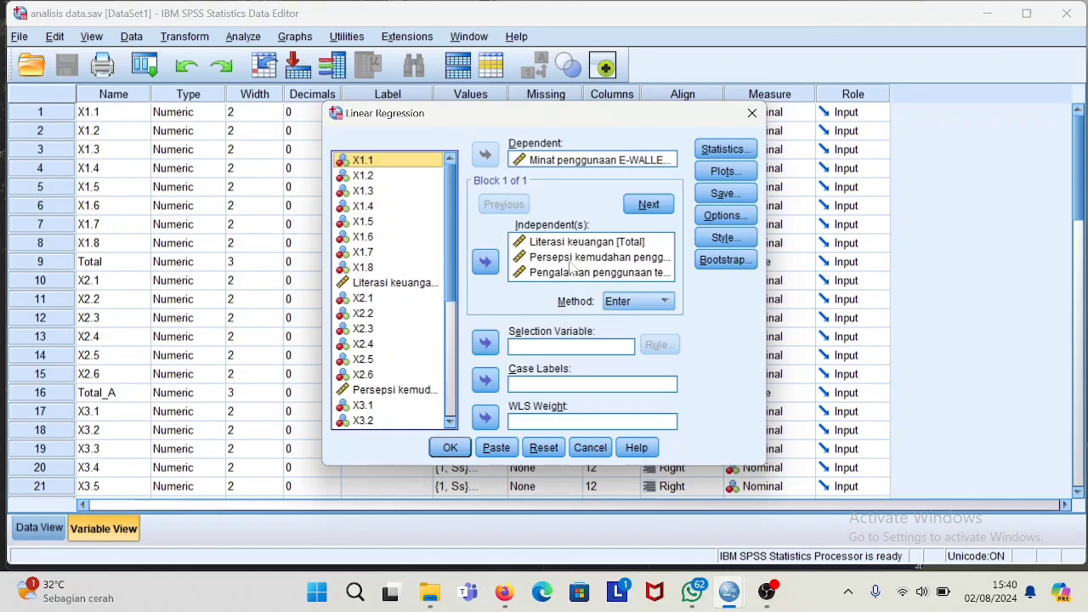
pyautogui.click(440, 449)
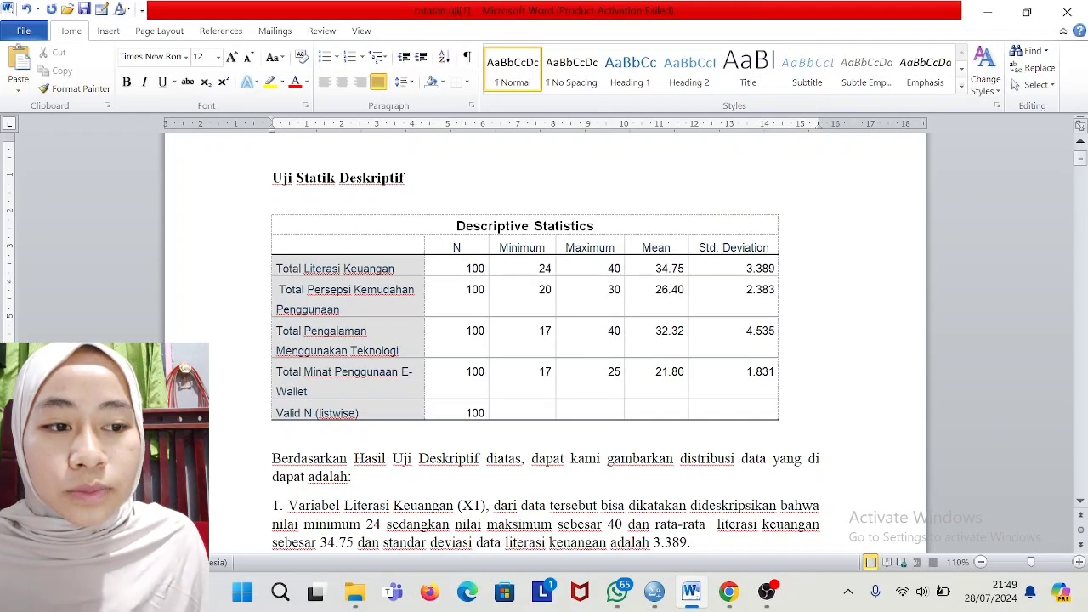
# In the Word notes, read the interpretation of the descriptive statistics for each variable under the Descriptive Statistics table
pyautogui.scroll(-1, 544, 340)
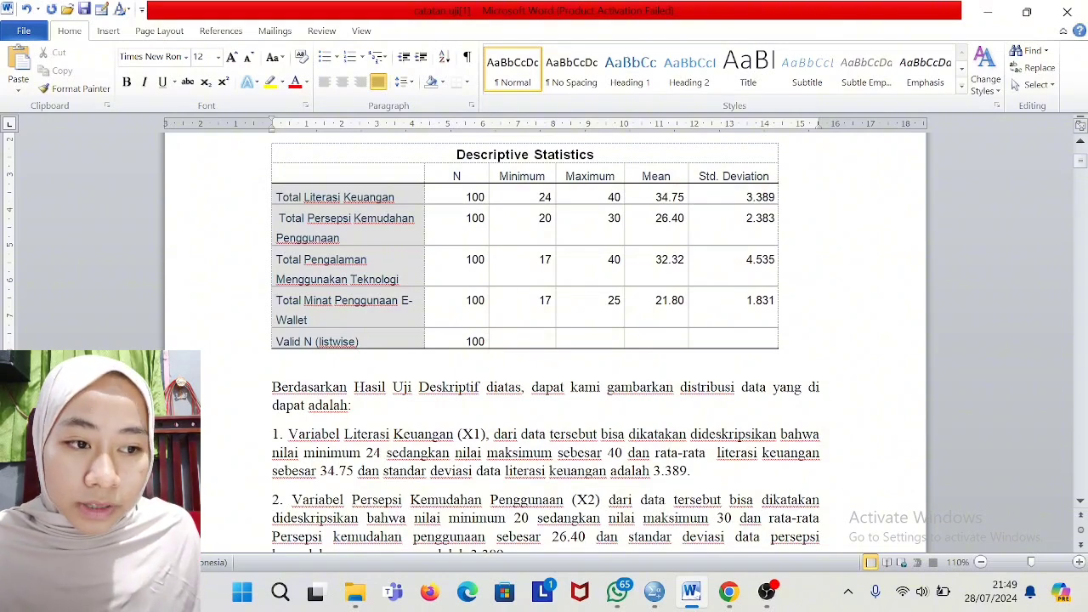
pyautogui.scroll(-2, 544, 340)
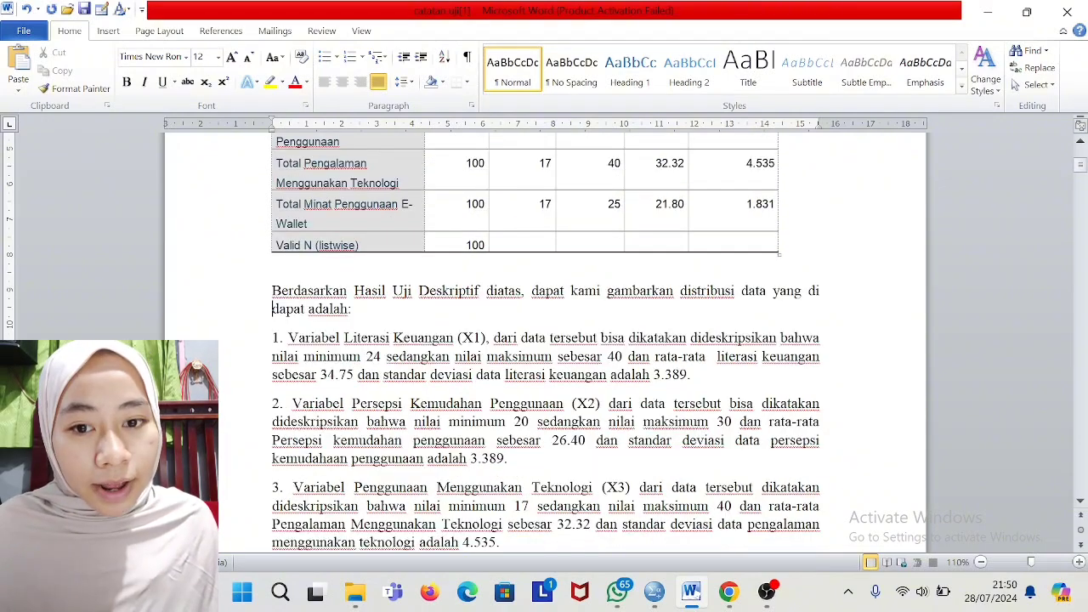